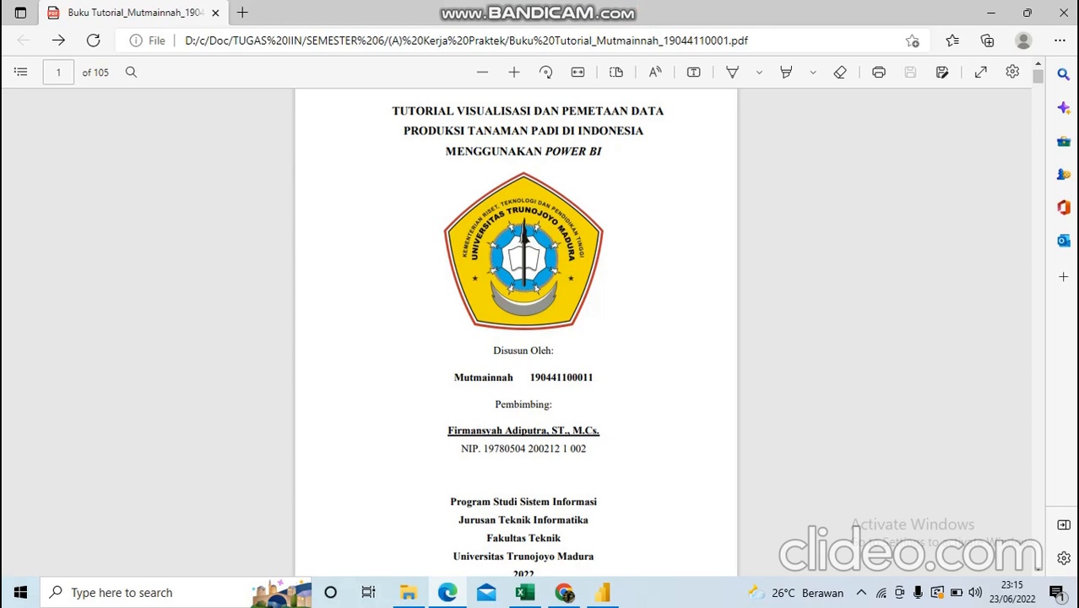
# Step: Review the tutorial title and the supervisor details on the PDF cover page, and minimize the document window
pyautogui.moveTo(392, 110); pyautogui.dragTo(602, 152)
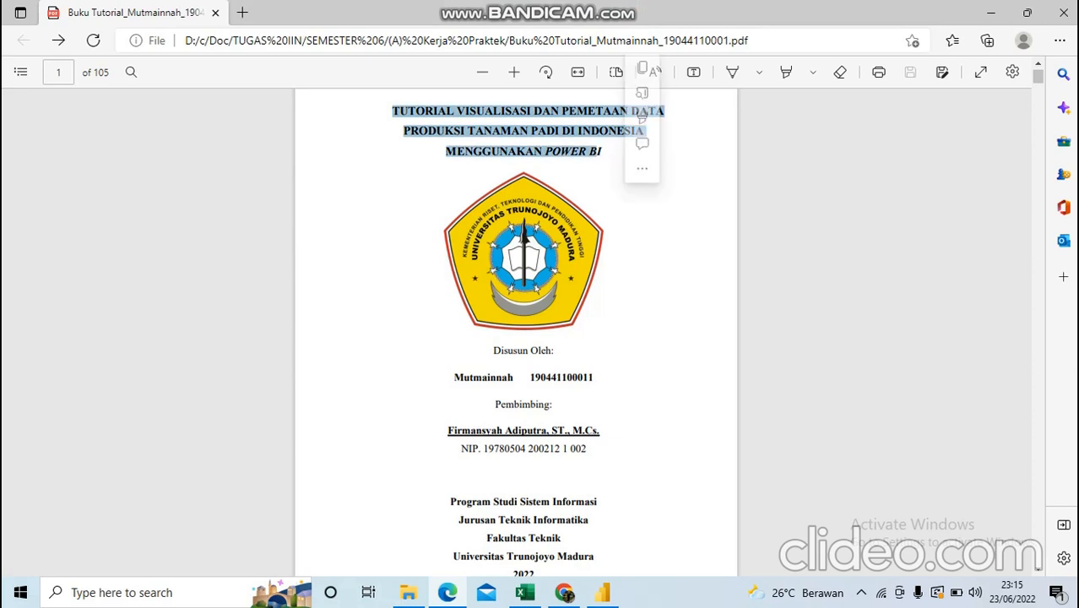
pyautogui.click(642, 207)
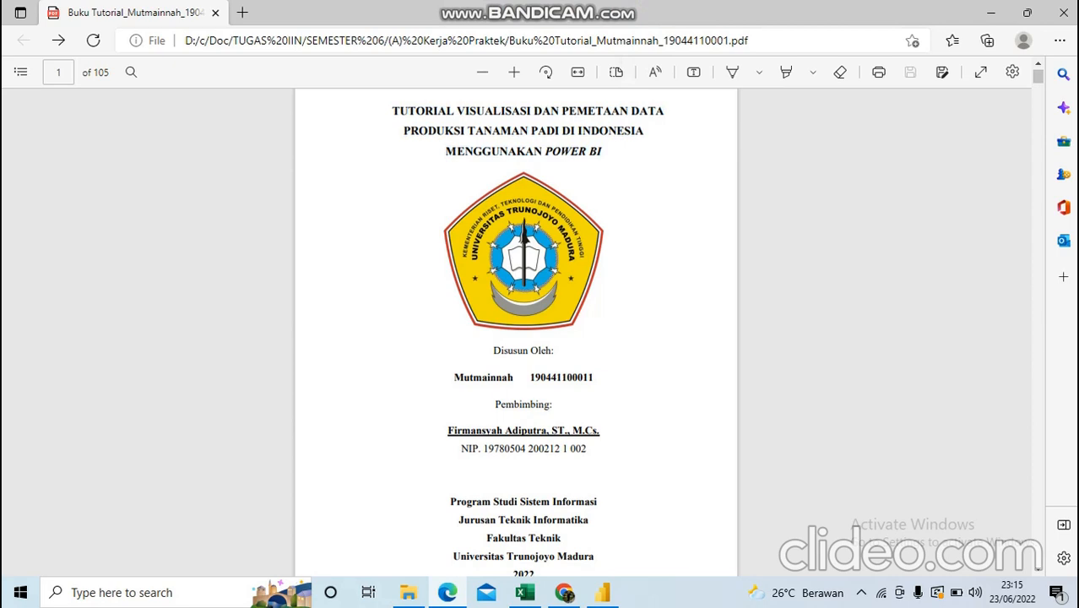
pyautogui.moveTo(447, 430); pyautogui.dragTo(581, 449)
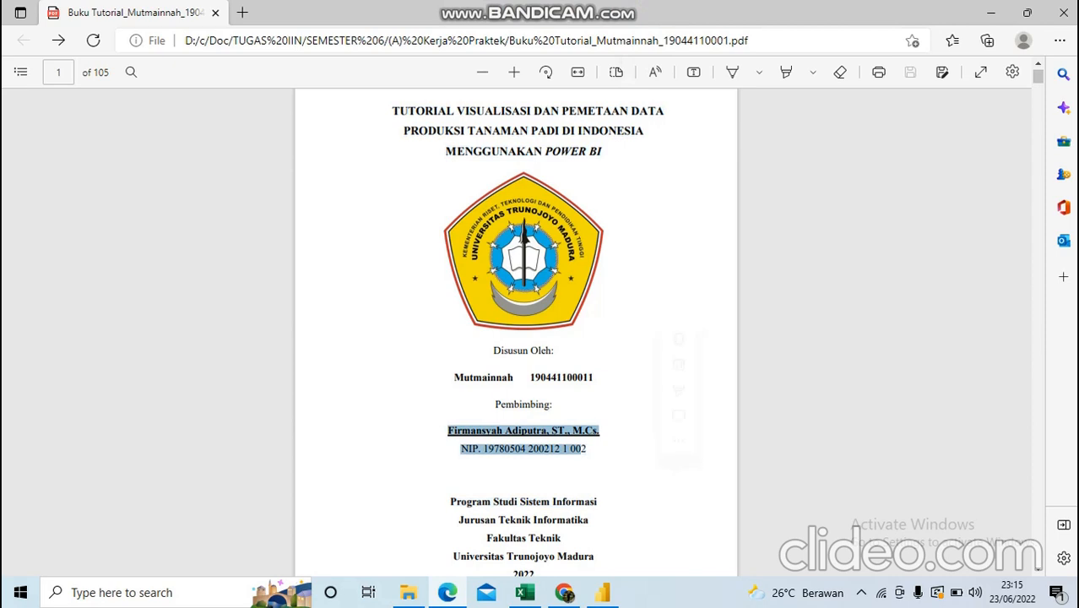
pyautogui.click(614, 461)
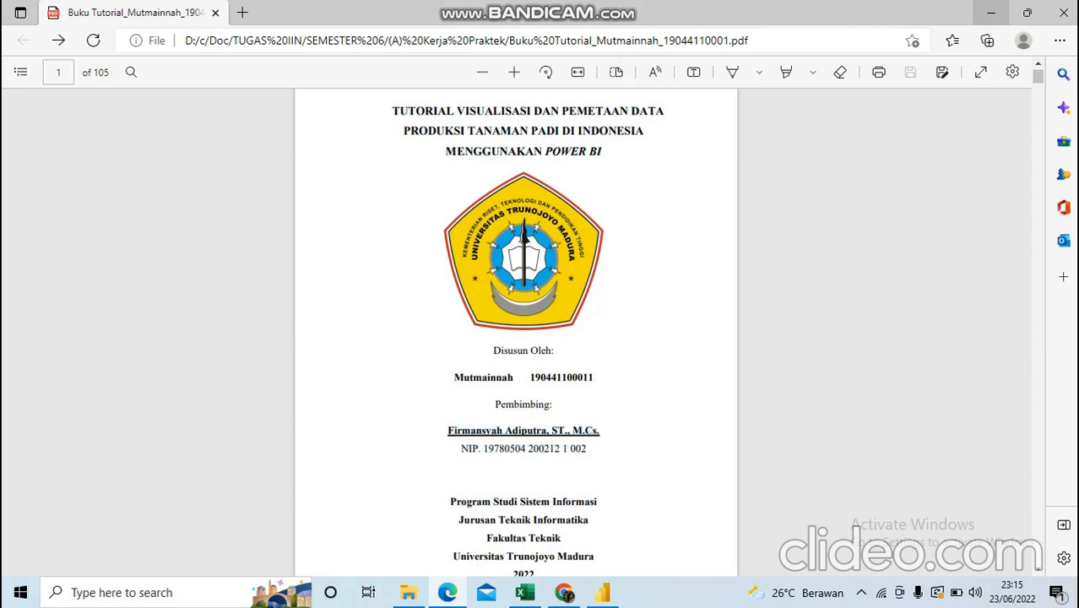
pyautogui.click(990, 12)
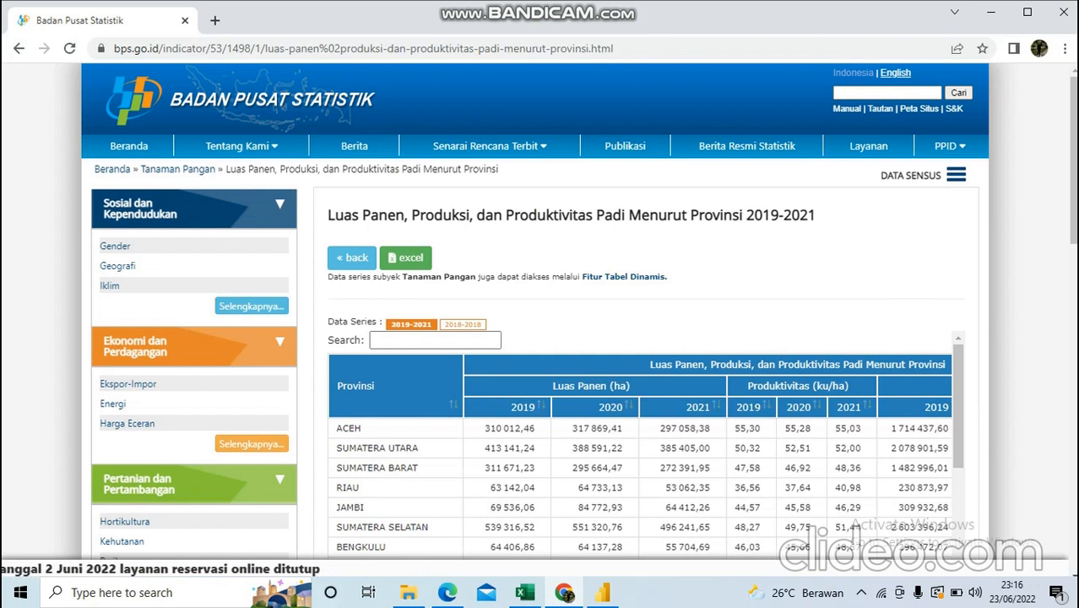
# Step: Examine the BPS web table of rice harvest area, productivity and production by province for 2019-2021
pyautogui.scroll(-3, 641, 456)
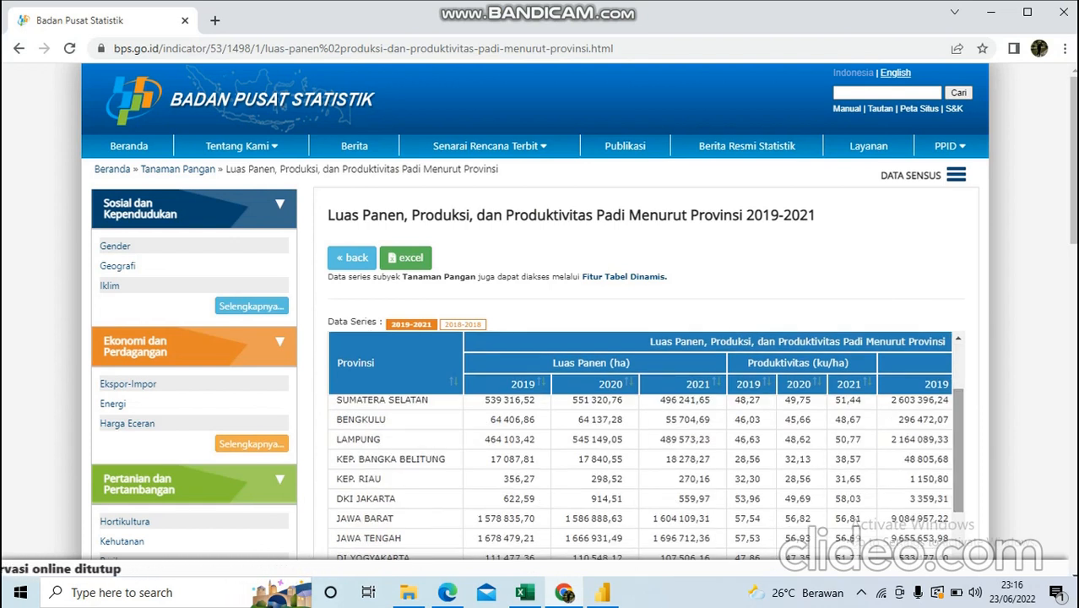
pyautogui.scroll(3, 642, 456)
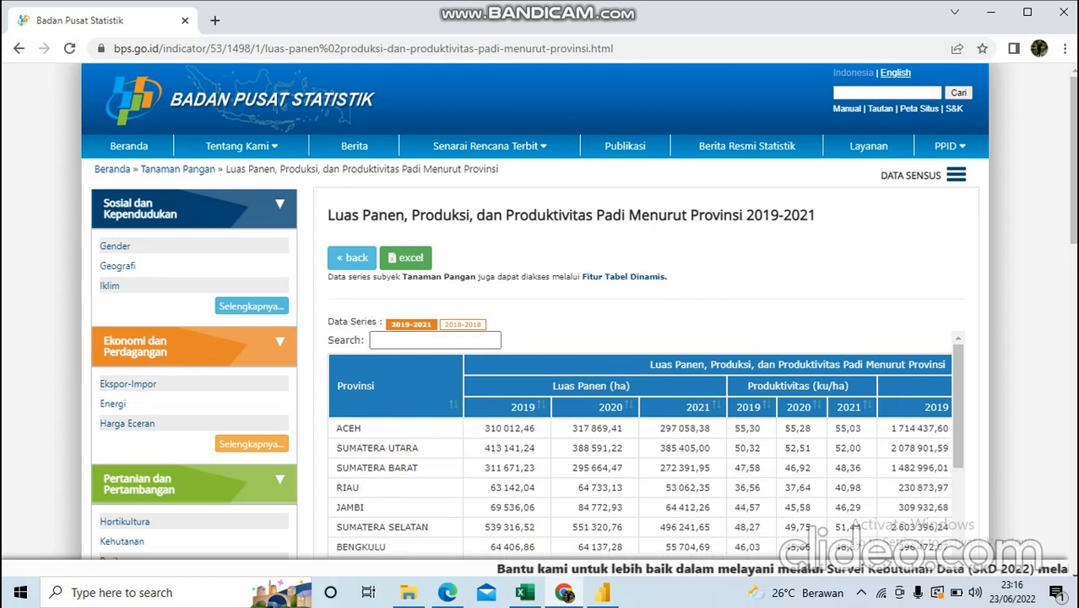
pyautogui.scroll(-2, 583, 318)
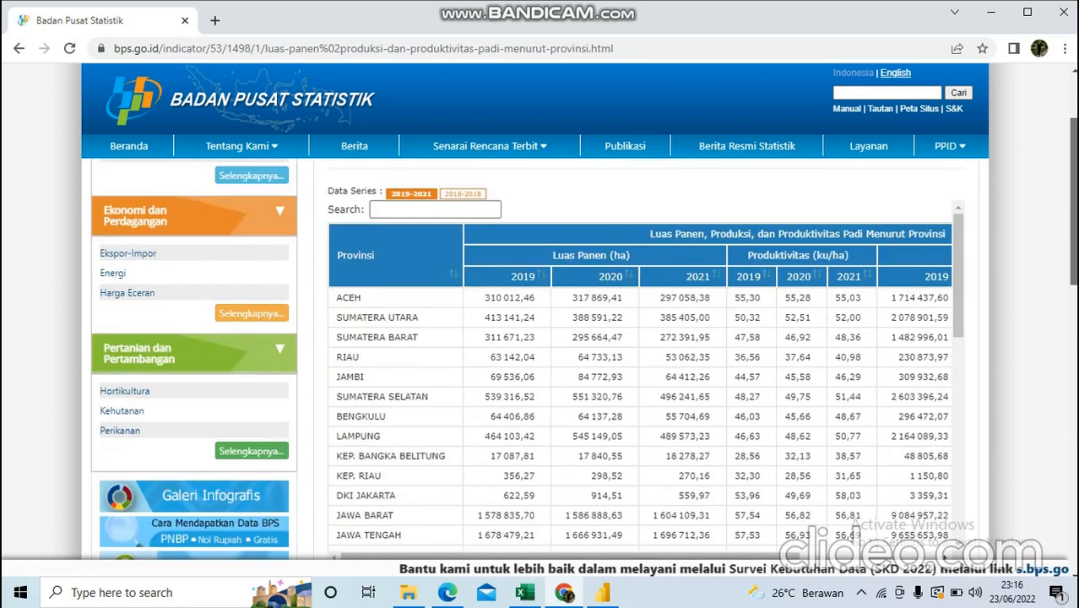
pyautogui.scroll(-1, 583, 338)
pyautogui.scroll(1, 583, 338)
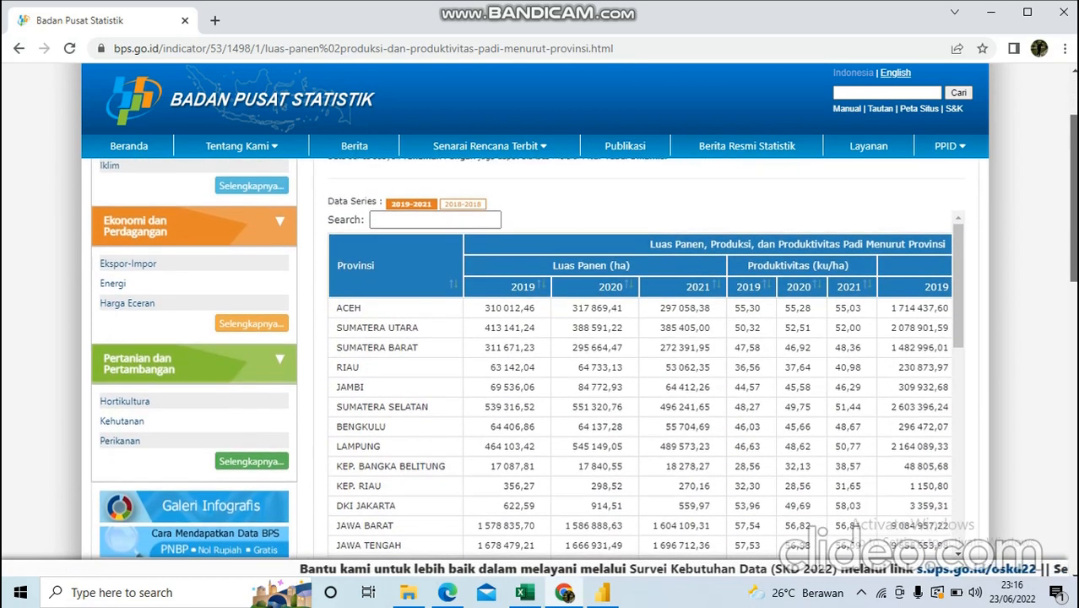
pyautogui.scroll(1, 582, 337)
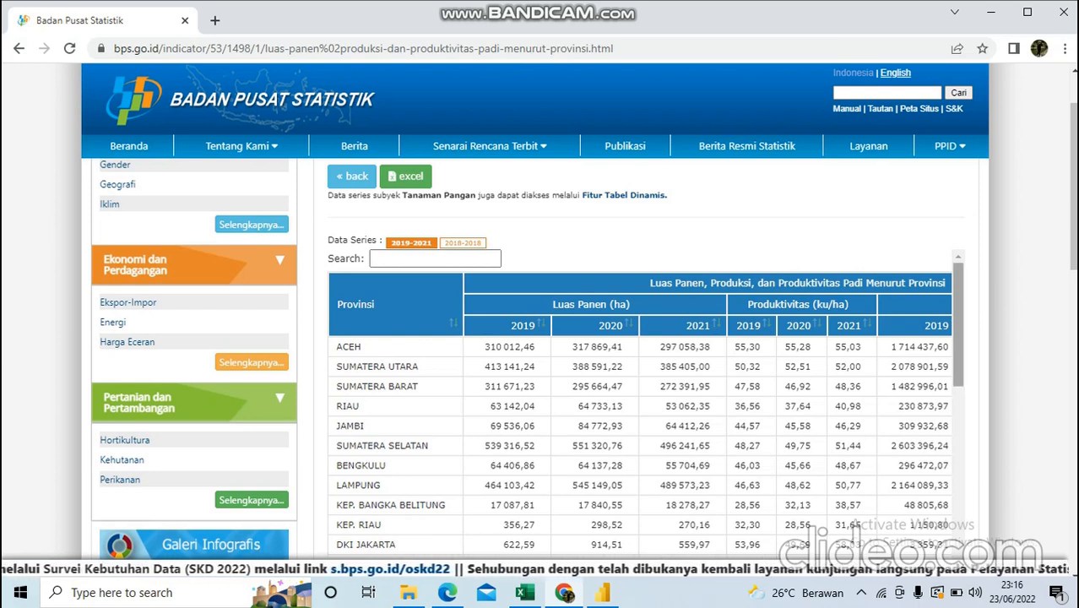
pyautogui.moveTo(959, 325); pyautogui.dragTo(958, 394)
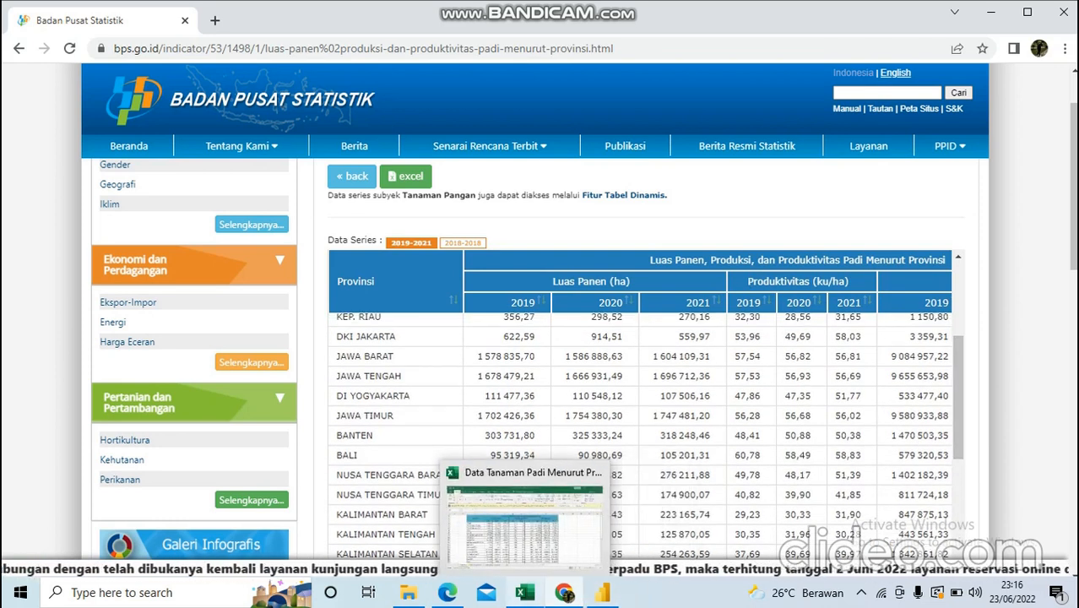
# Step: Switch to the Excel workbook and examine the year headings and province rows on the Data Awal sheet
pyautogui.click(524, 592)
pyautogui.click(564, 592)
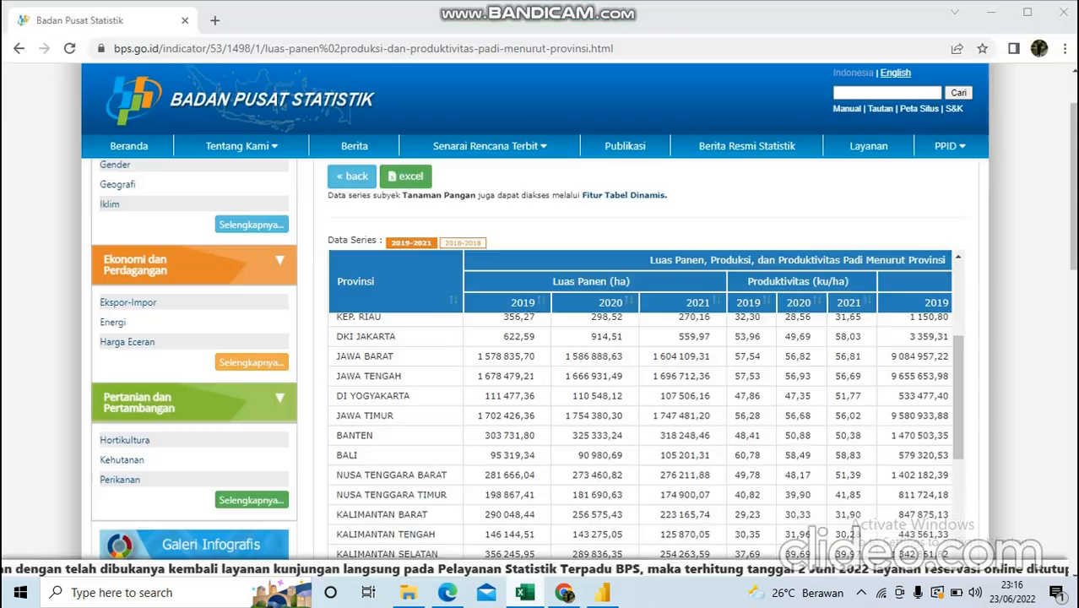
pyautogui.click(524, 591)
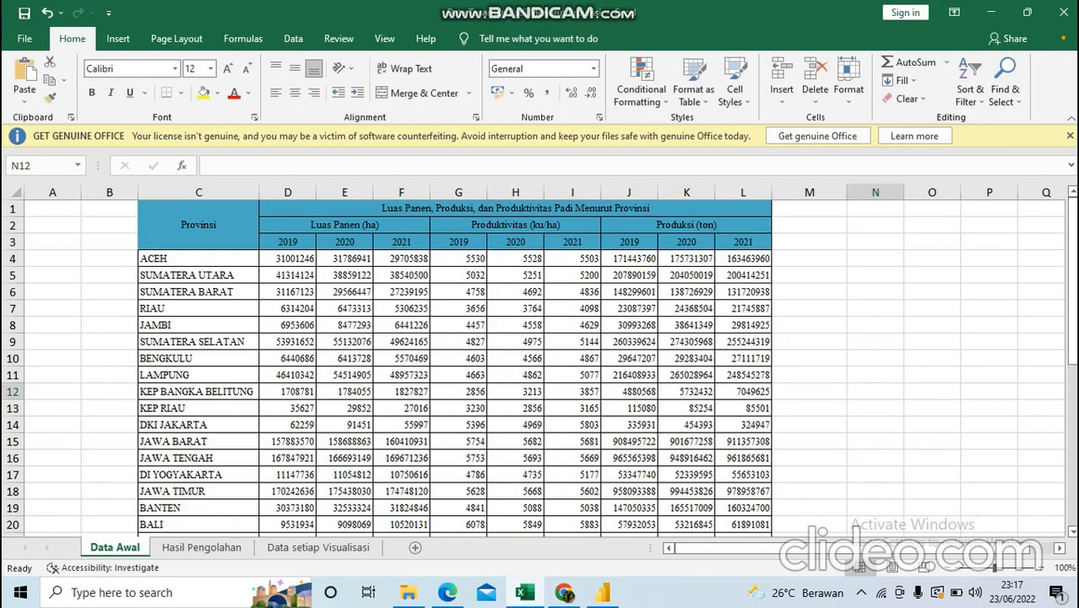
pyautogui.moveTo(1073, 279)
pyautogui.mouseDown()
pyautogui.moveTo(1073, 405)
pyautogui.moveTo(1073, 277)
pyautogui.mouseUp()
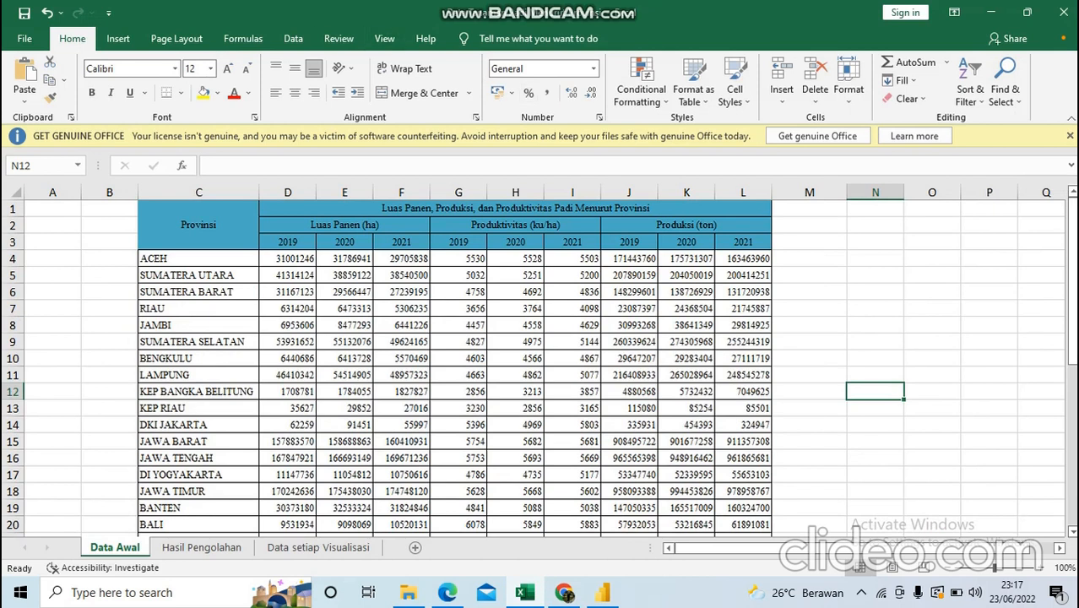
pyautogui.click(288, 242)
pyautogui.moveTo(288, 242); pyautogui.dragTo(401, 242)
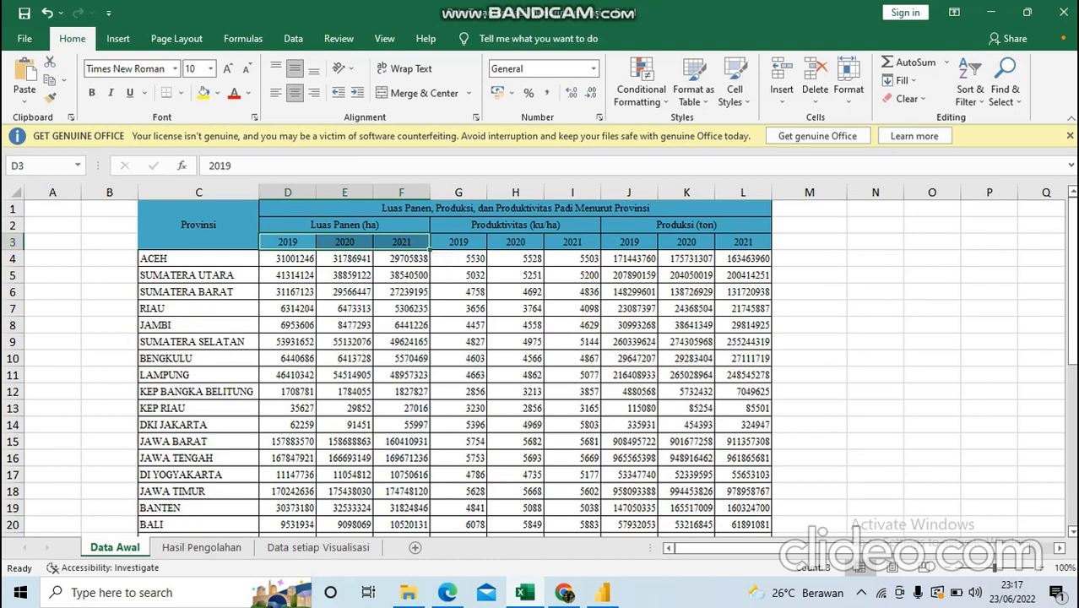
pyautogui.click(198, 259)
pyautogui.moveTo(1073, 259)
pyautogui.mouseDown()
pyautogui.moveTo(1073, 413)
pyautogui.moveTo(1072, 253)
pyautogui.mouseUp()
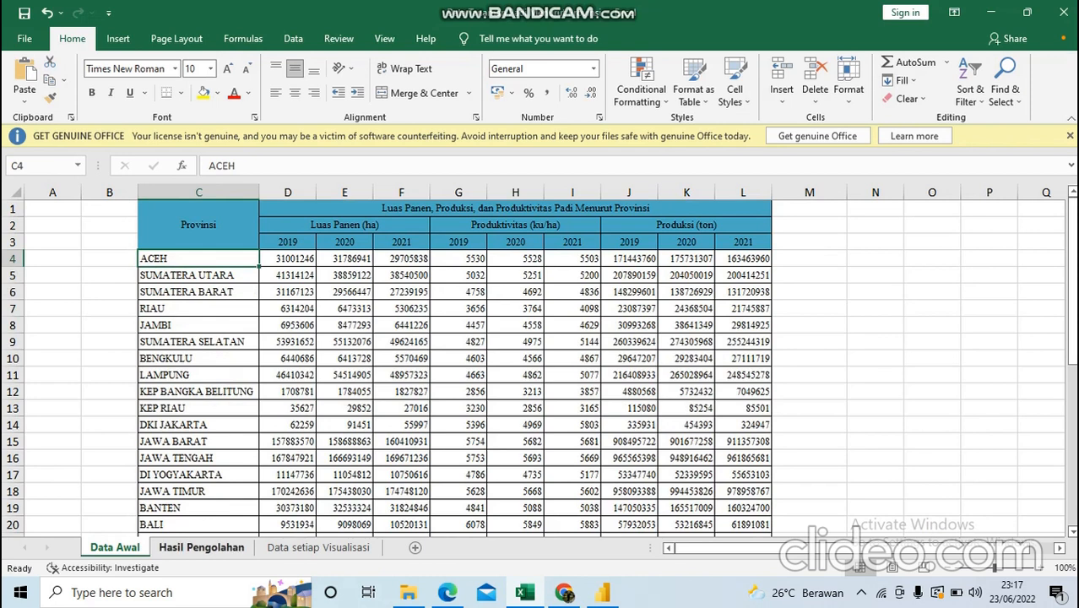
# Step: Examine the per-province averages on the Hasil Pengolahan sheet and compare them with the Data Awal sheet
pyautogui.click(201, 547)
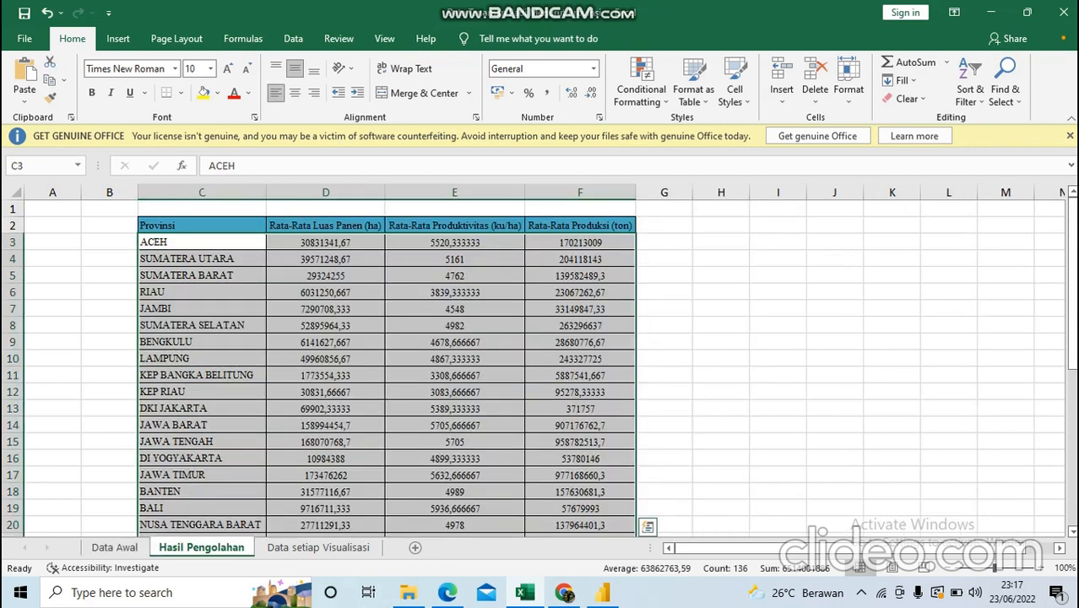
pyautogui.click(721, 342)
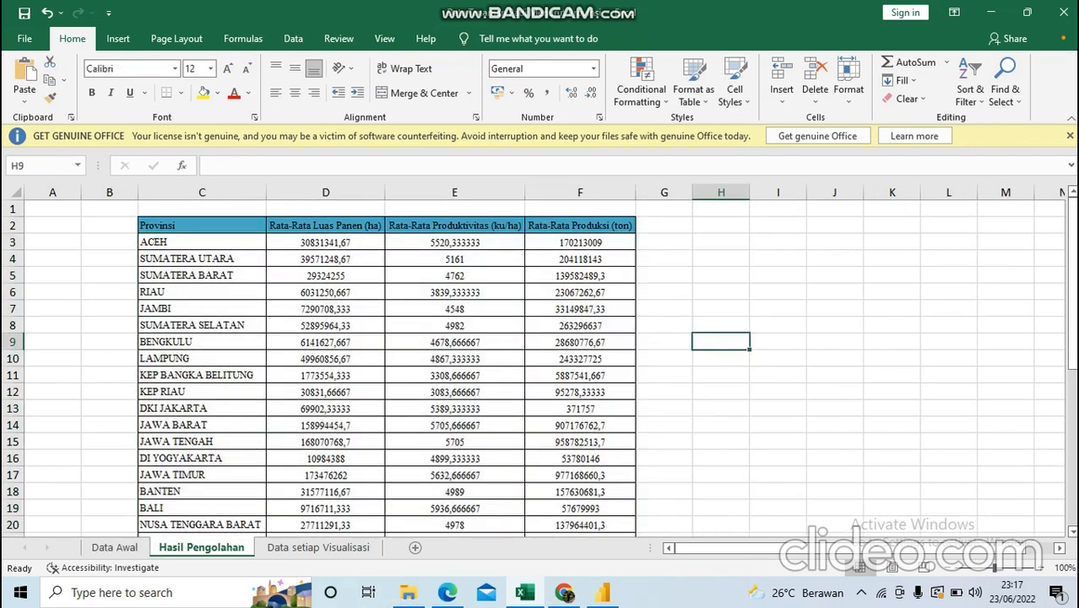
pyautogui.click(202, 242)
pyautogui.click(325, 242)
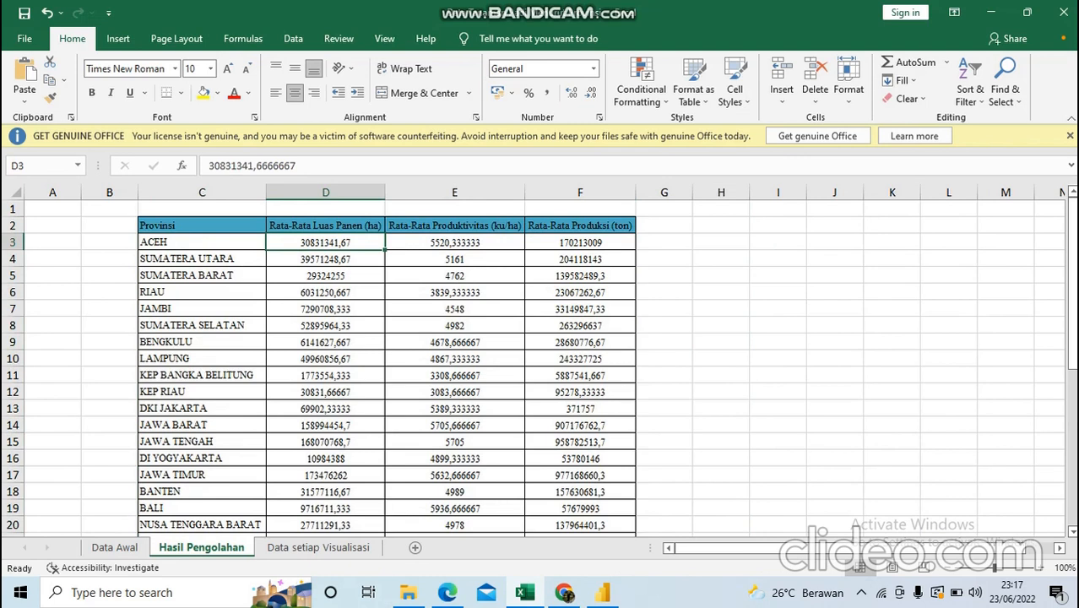
pyautogui.click(325, 226)
pyautogui.click(325, 242)
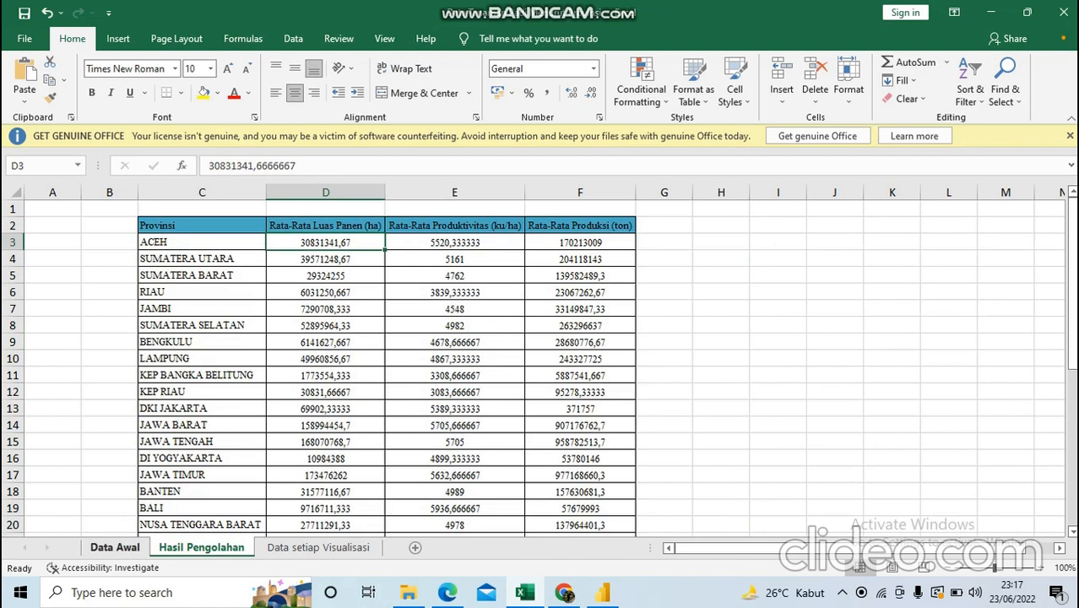
pyautogui.click(115, 547)
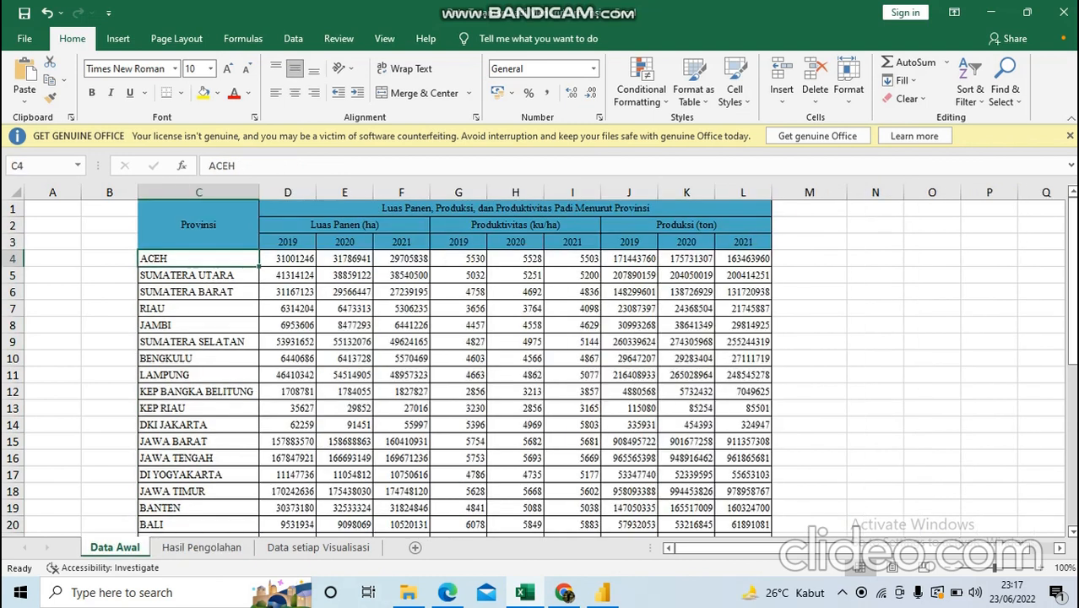
pyautogui.click(201, 547)
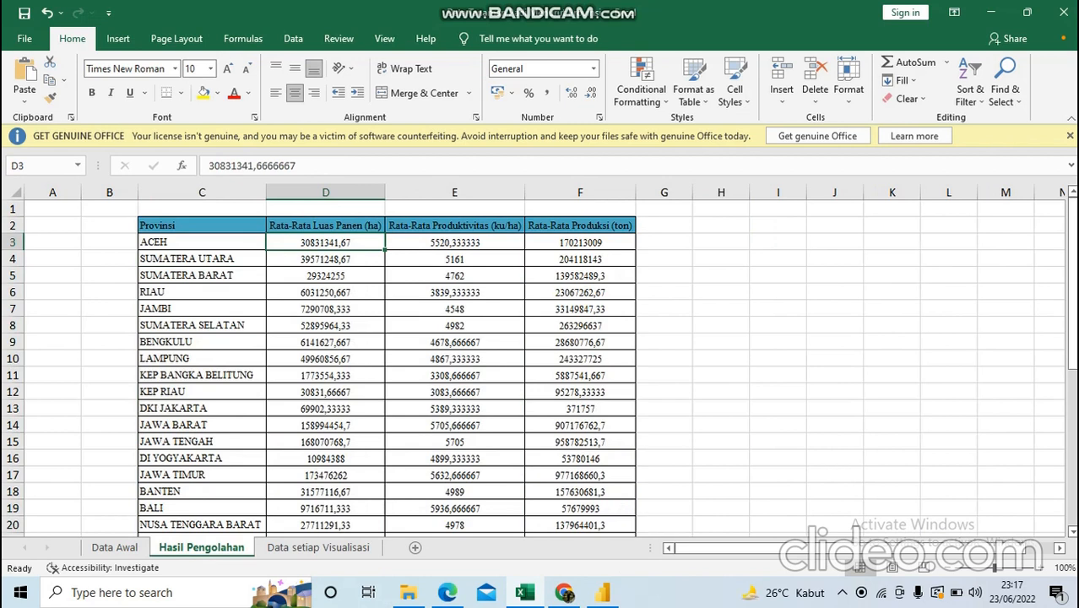
pyautogui.click(834, 457)
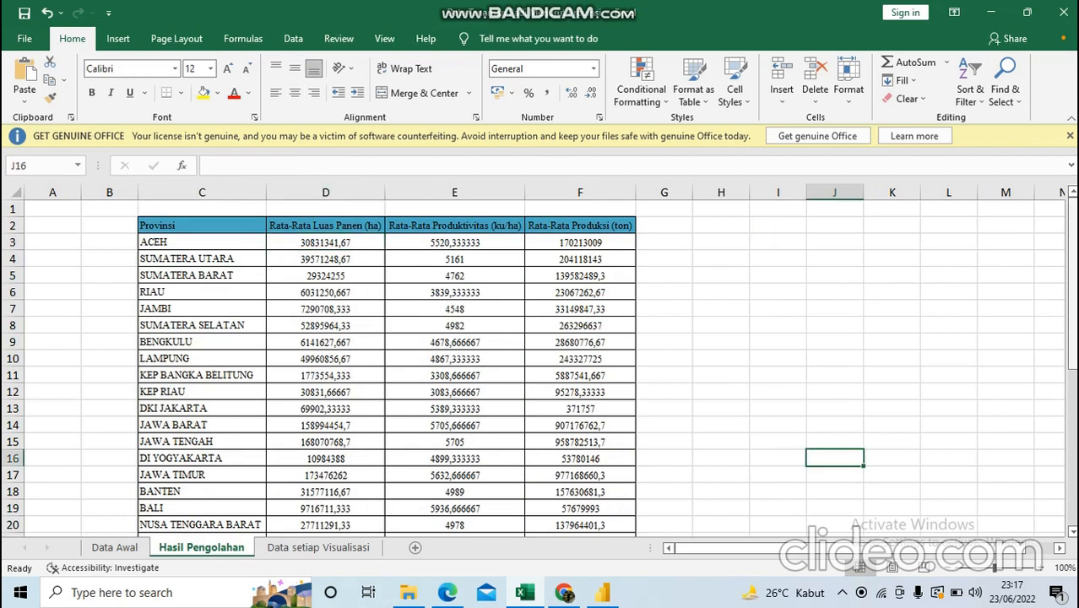
pyautogui.moveTo(1071, 287)
pyautogui.mouseDown()
pyautogui.moveTo(1071, 311)
pyautogui.moveTo(1072, 287)
pyautogui.mouseUp()
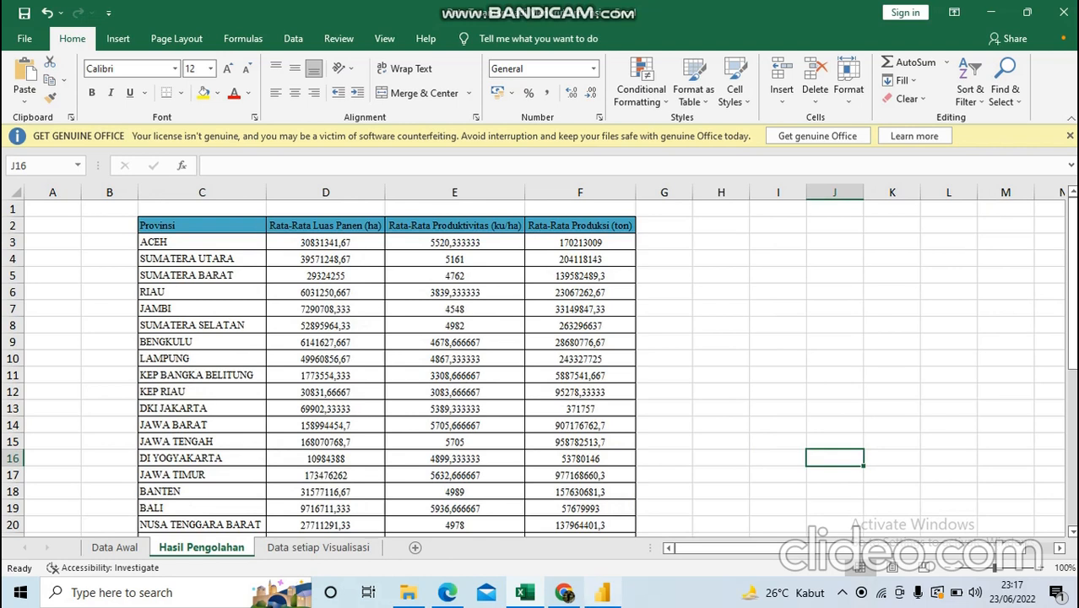
# Step: Switch to Power BI Desktop, start getting data from Excel and select the workbook Data Tanaman Padi Menurut Provinsi
pyautogui.click(602, 592)
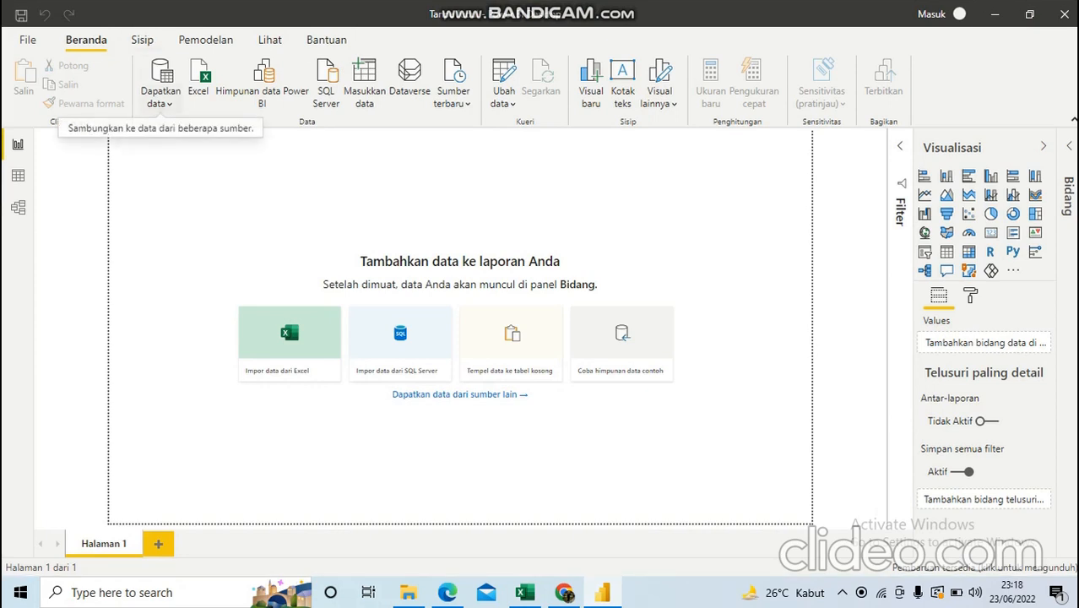
pyautogui.click(160, 97)
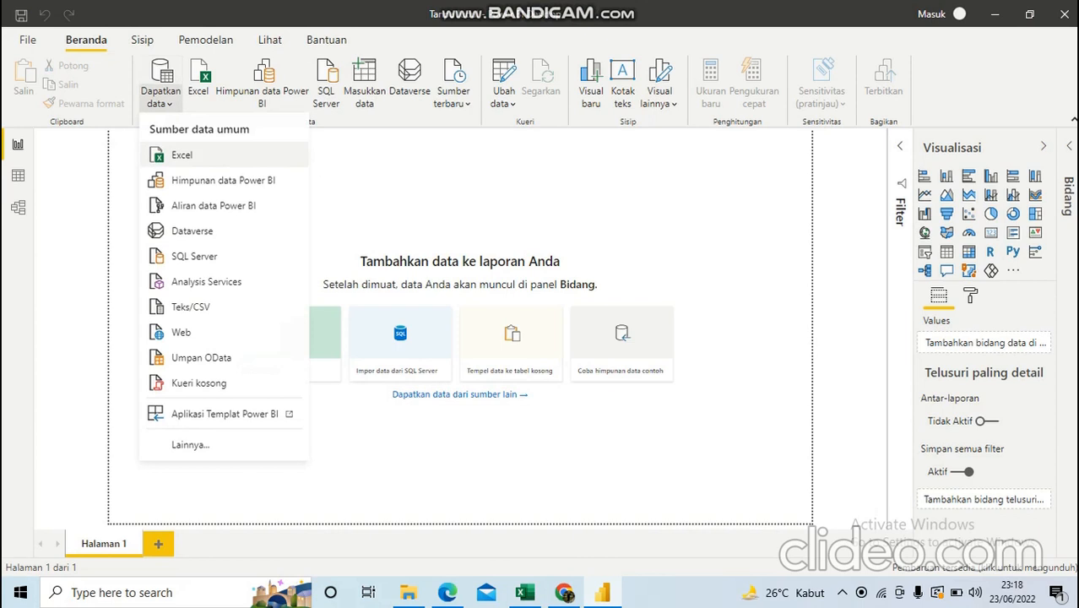
pyautogui.click(182, 155)
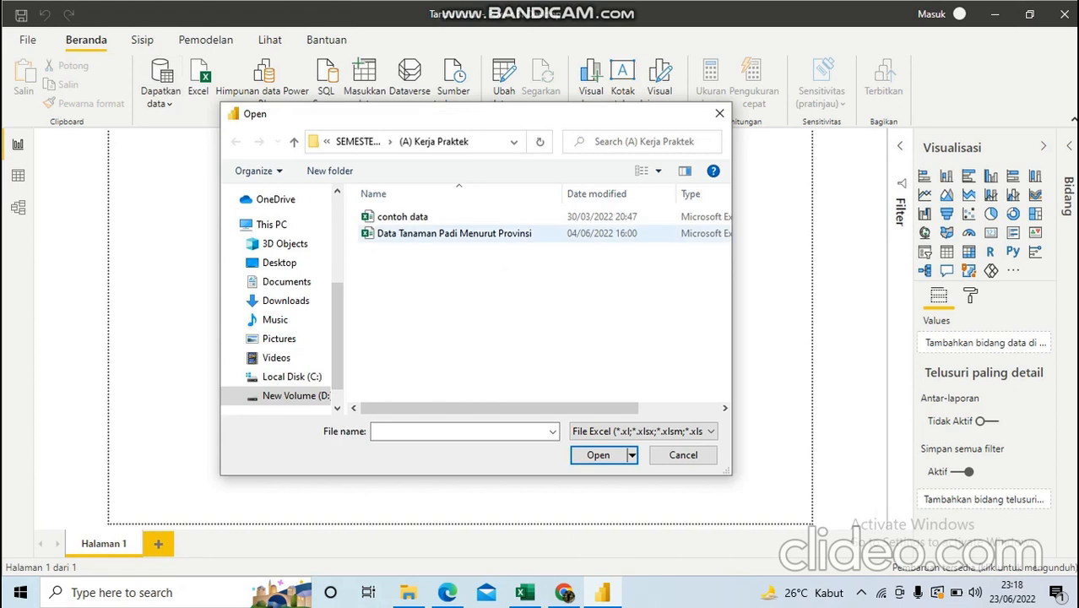
pyautogui.click(454, 234)
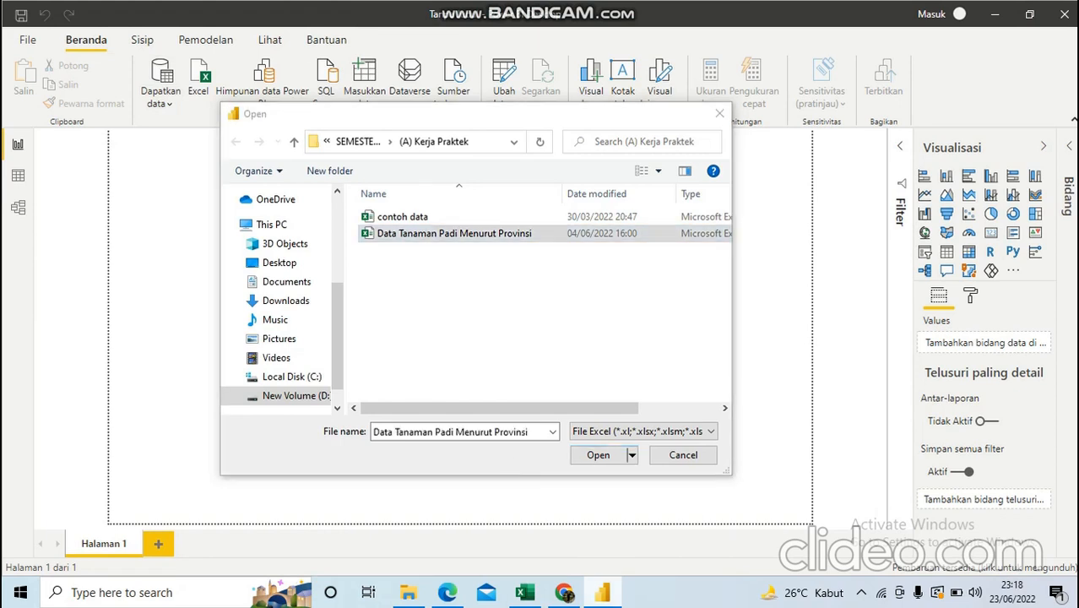
# Step: Check the Hasil Pengolahan sheet in Excel and return to the Power BI file selection
pyautogui.moveTo(524, 592)
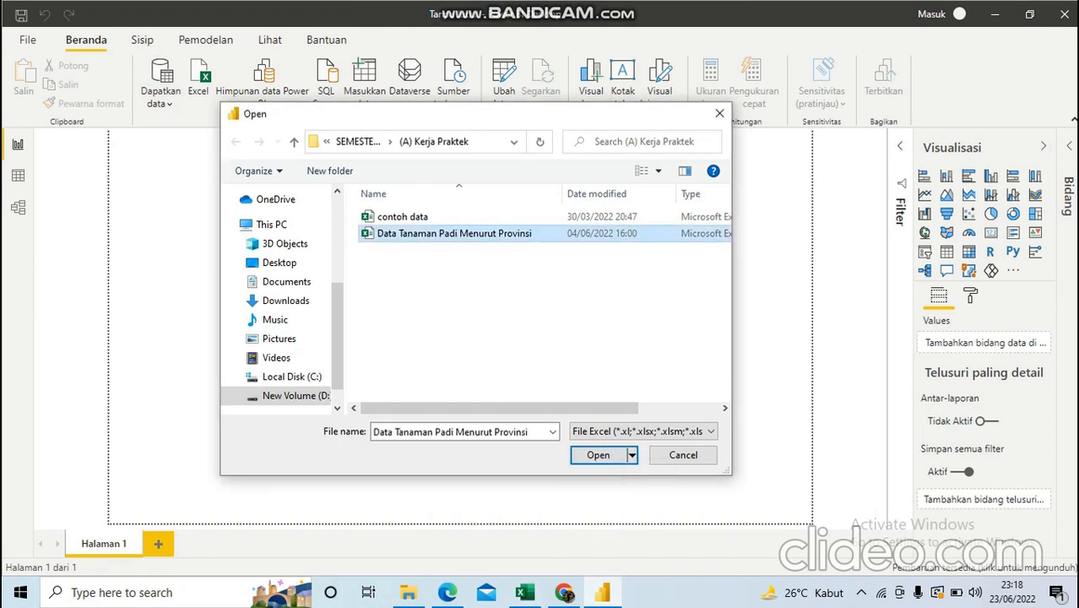
pyautogui.click(524, 591)
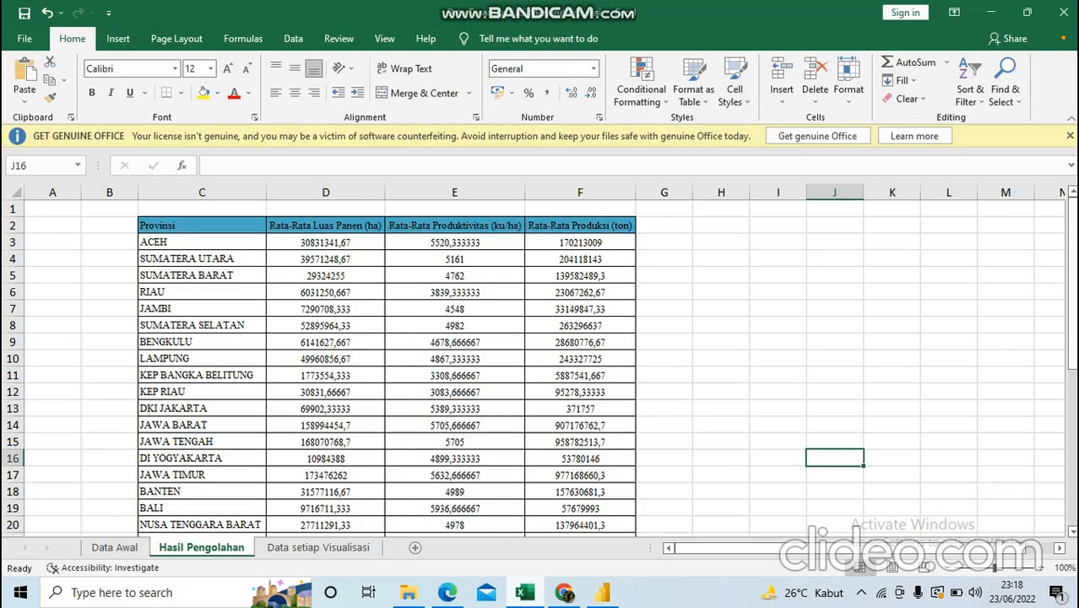
pyautogui.click(524, 592)
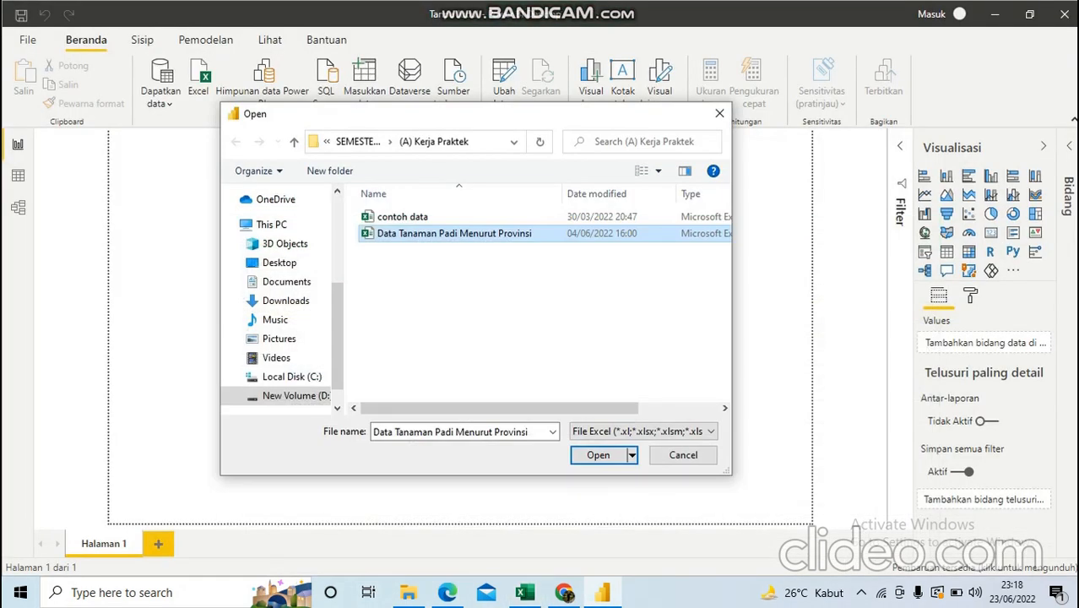
# Step: Open the workbook Data Tanaman Padi Menurut Provinsi as the data source and select its Hasil Pengolahan sheet for import
pyautogui.click(454, 233)
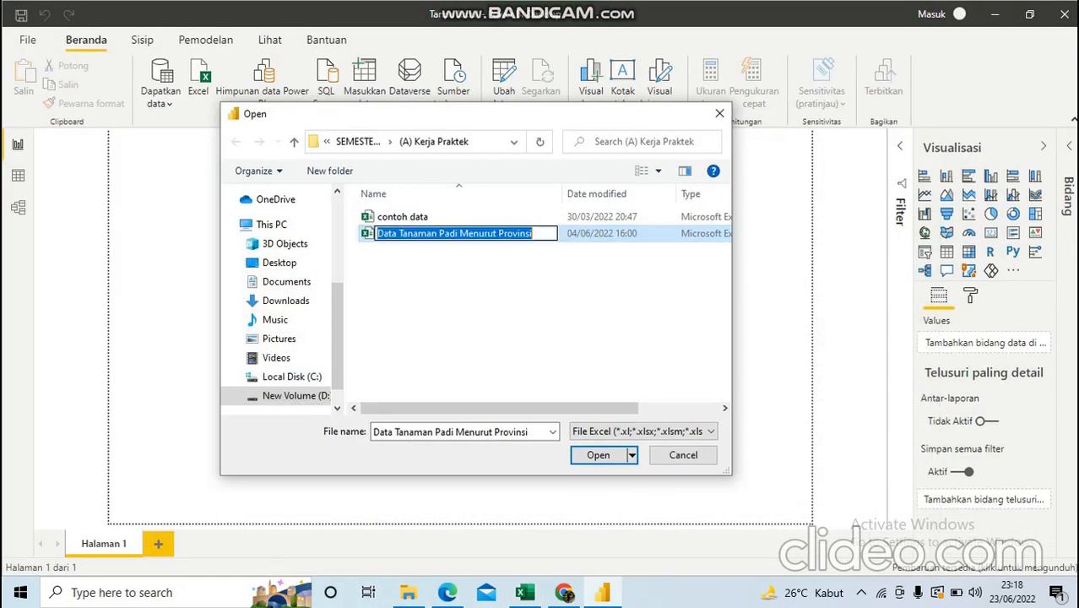
pyautogui.press('Escape')
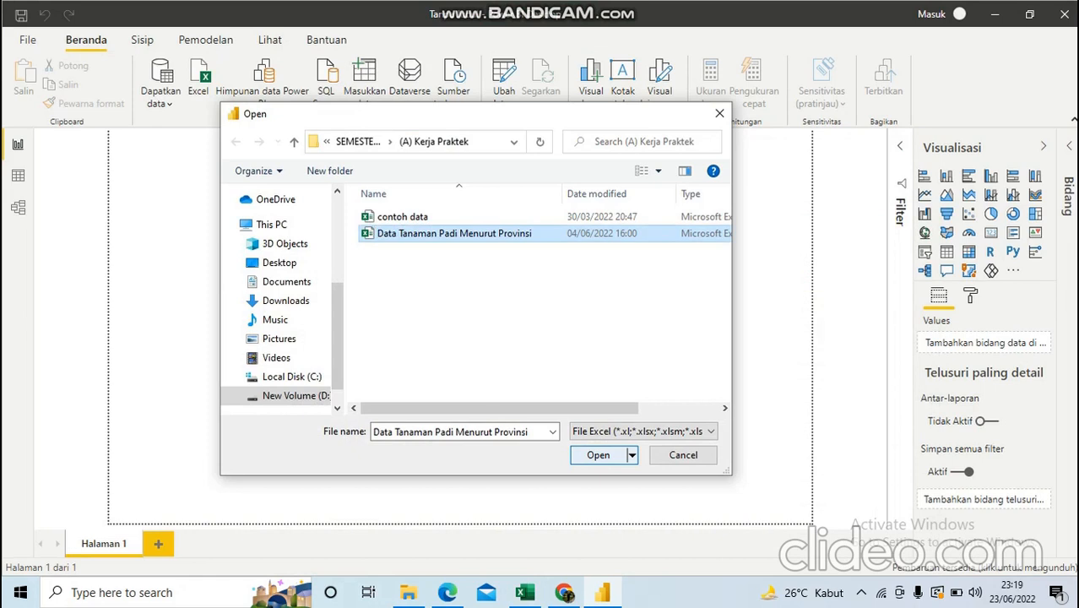
pyautogui.press('Return')
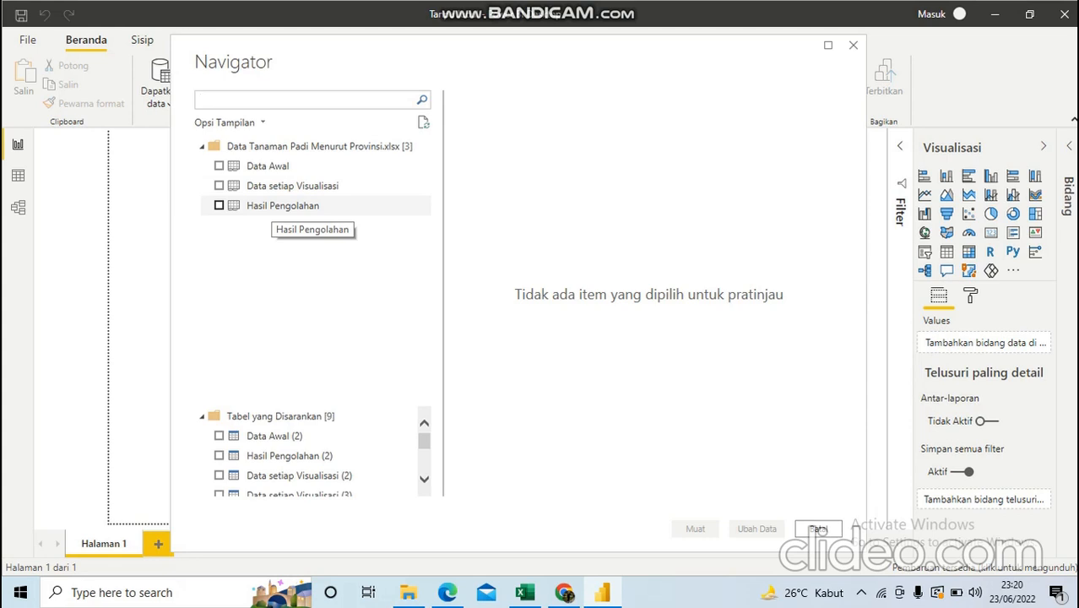
pyautogui.click(220, 205)
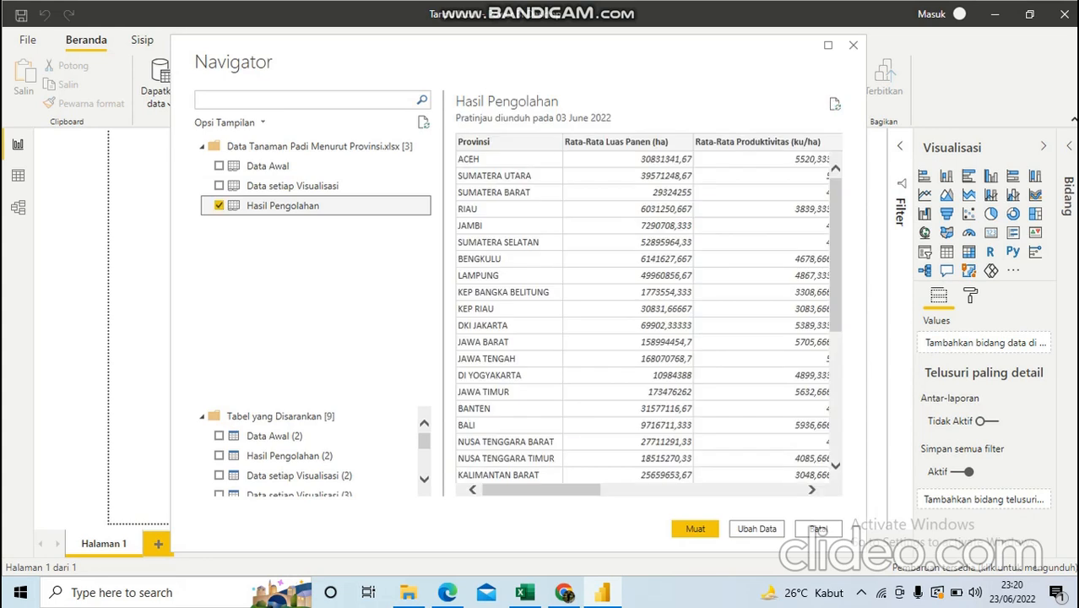
# Step: Check the columns in the Hasil Pengolahan import preview and open the table for transformation in Power Query Editor
pyautogui.moveTo(542, 489); pyautogui.dragTo(629, 490)
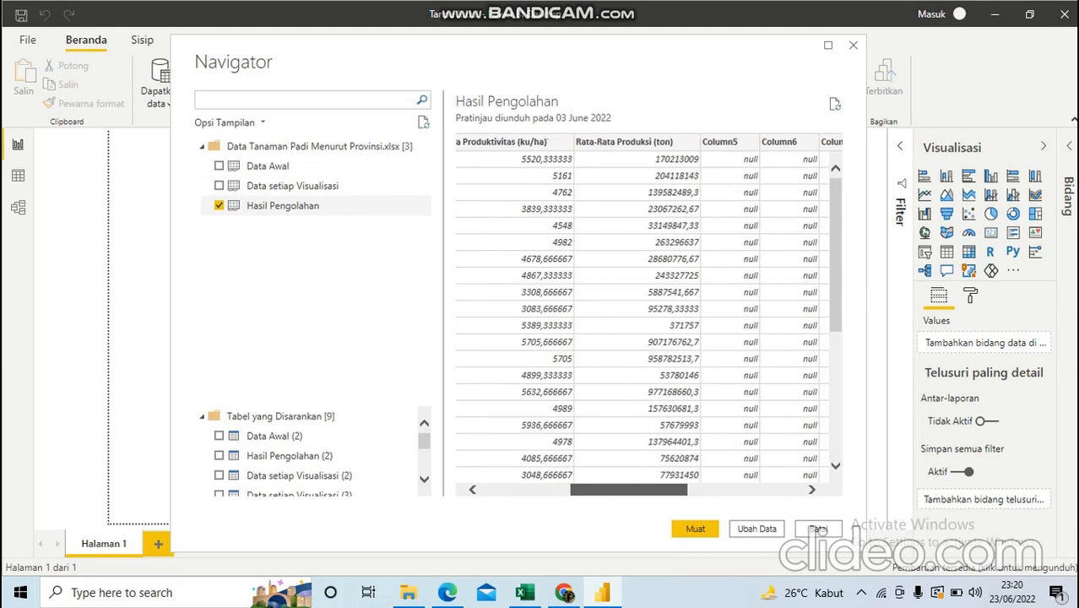
pyautogui.moveTo(629, 490); pyautogui.dragTo(728, 489)
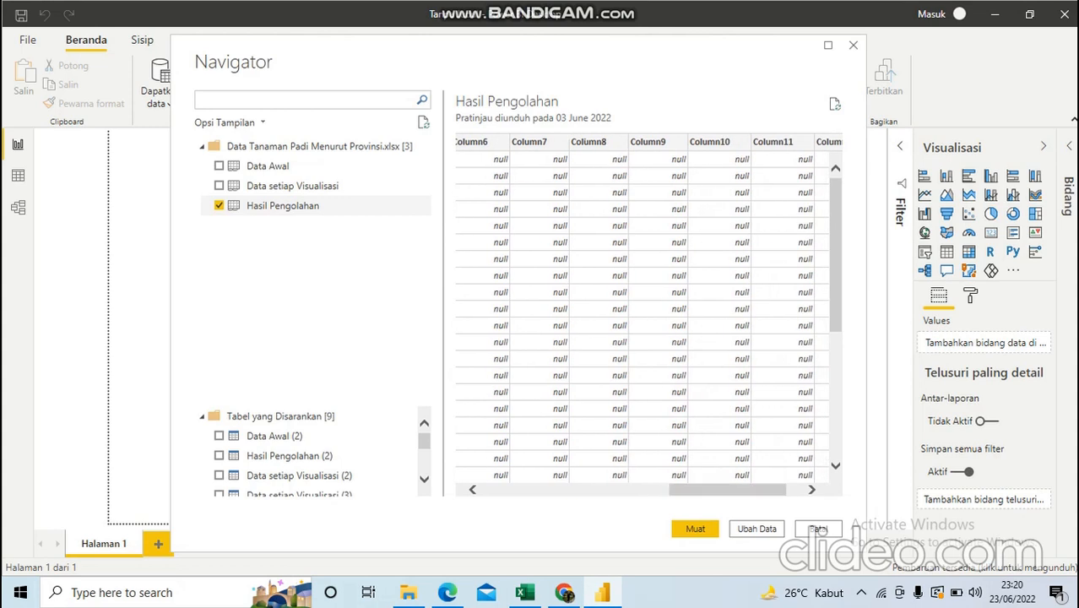
pyautogui.moveTo(728, 490); pyautogui.dragTo(541, 489)
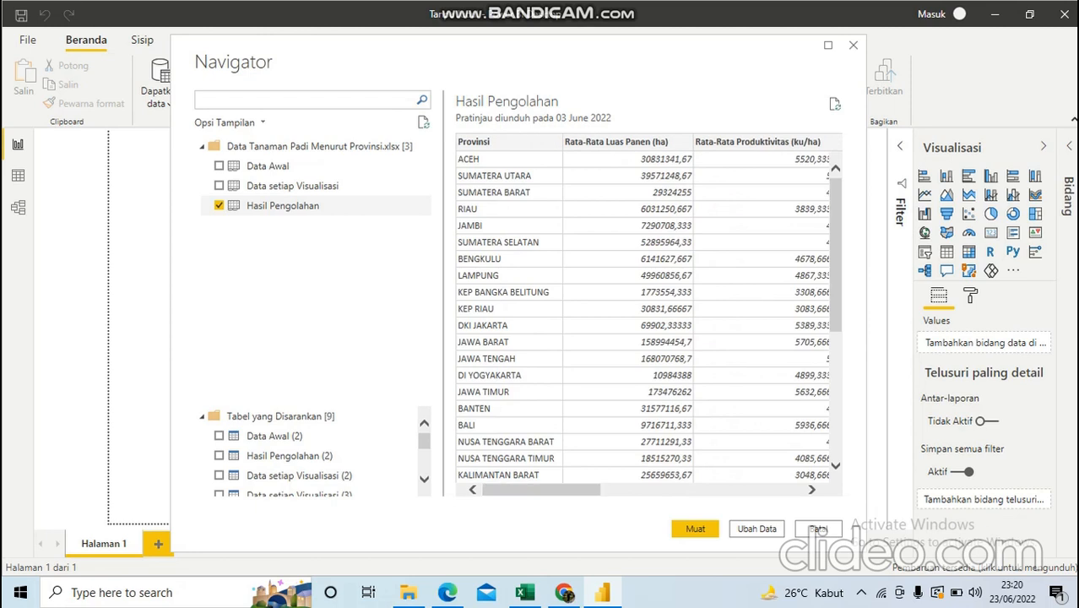
pyautogui.moveTo(541, 490); pyautogui.dragTo(691, 489)
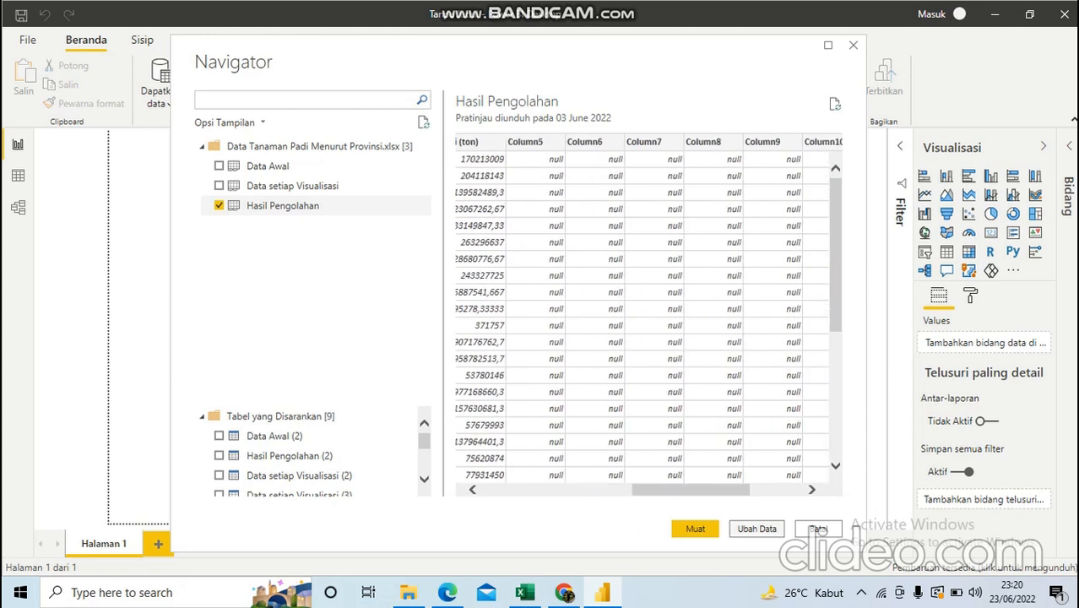
pyautogui.click(818, 530)
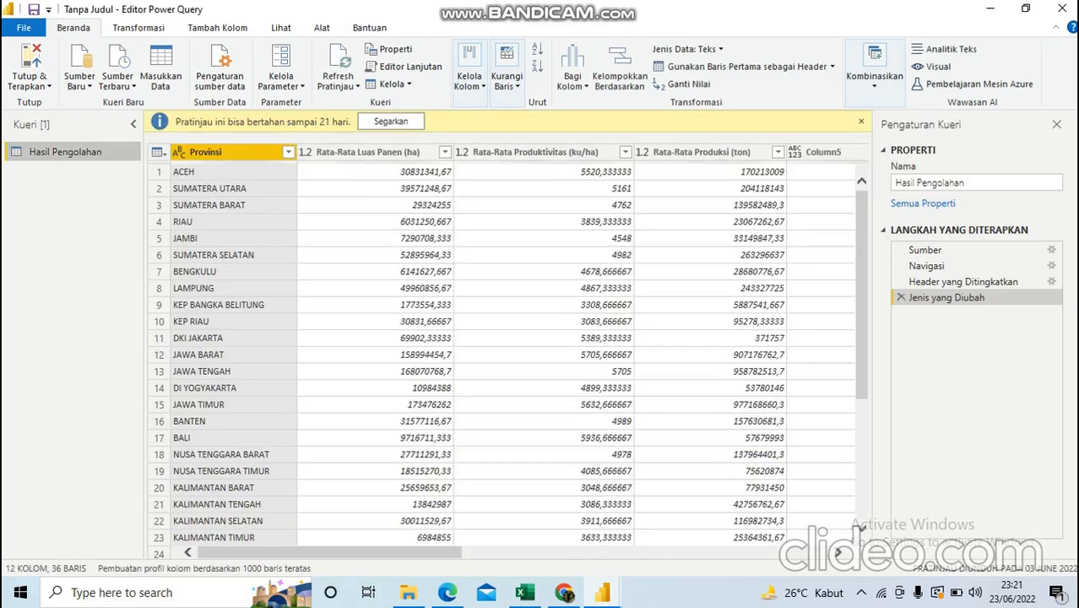
# Step: Remove the blank rows and delete the empty columns Column5 through Column12 from the Hasil Pengolahan query
pyautogui.moveTo(329, 552); pyautogui.dragTo(461, 552)
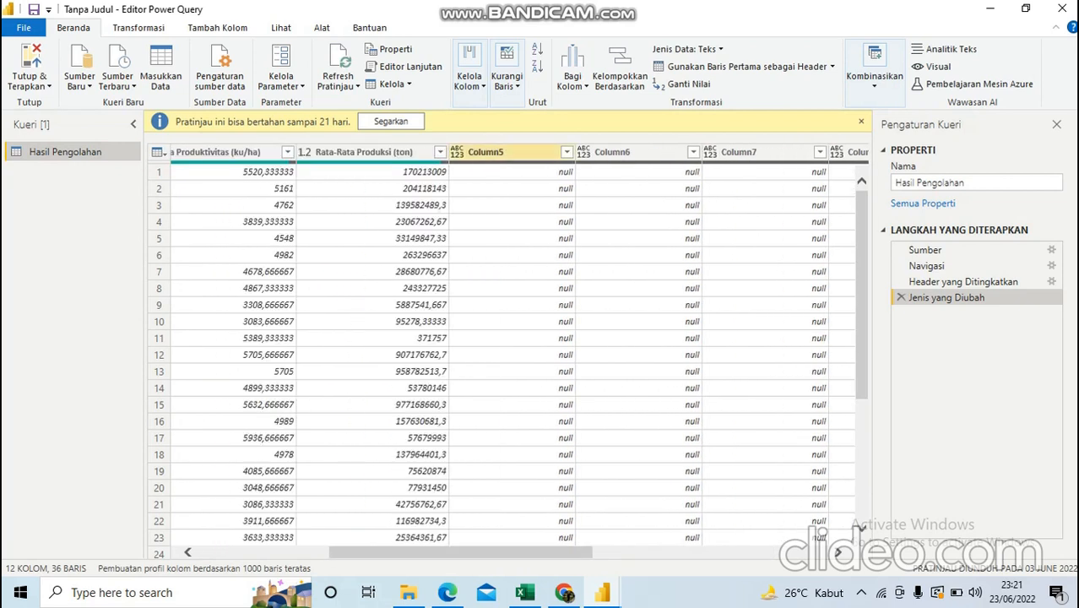
pyautogui.click(511, 152)
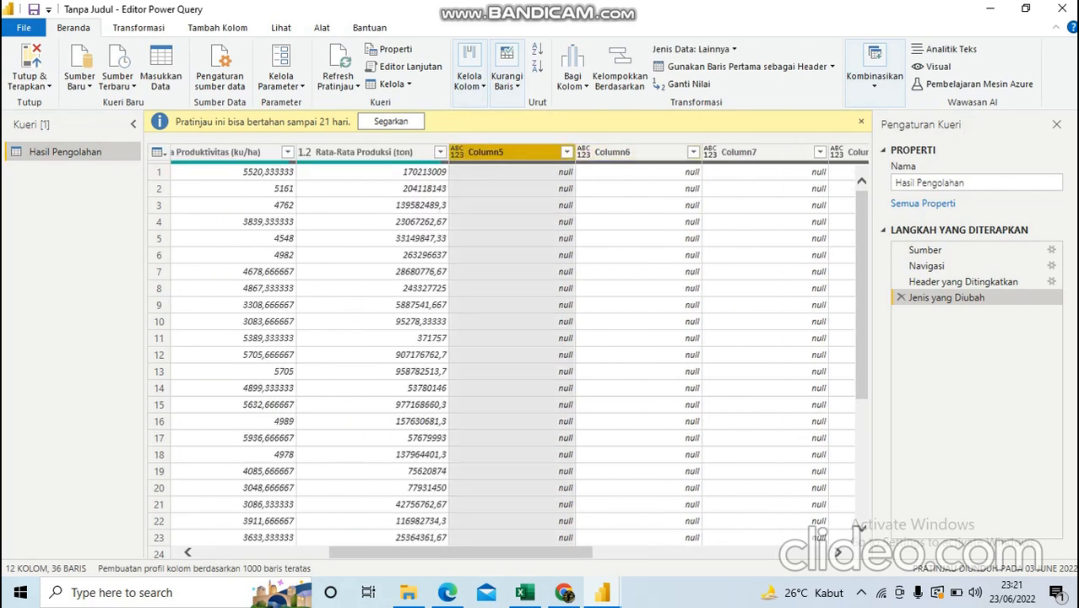
pyautogui.click(638, 152)
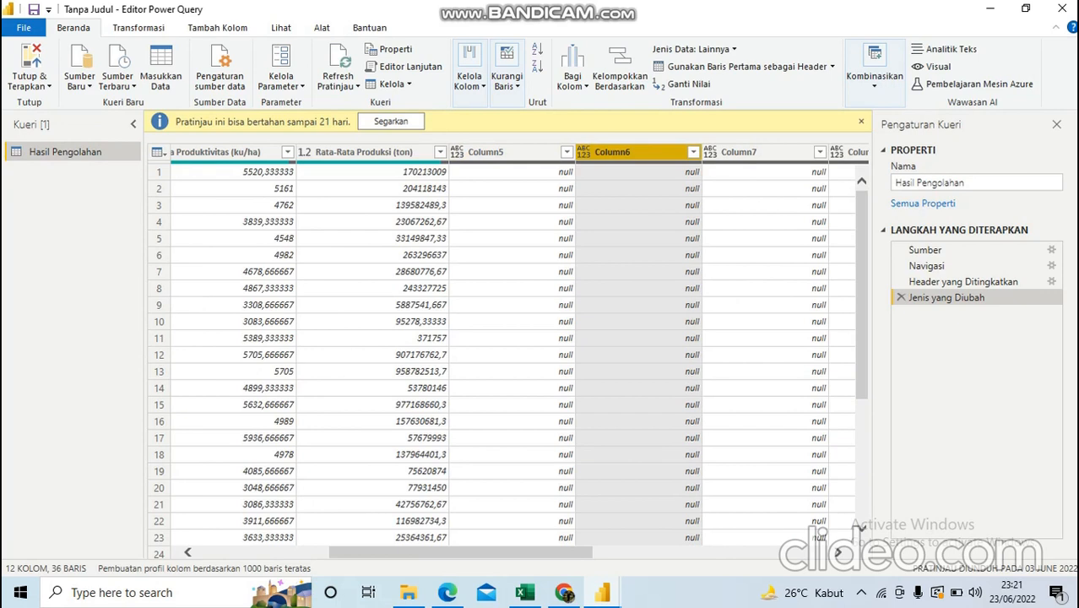
pyautogui.click(511, 152)
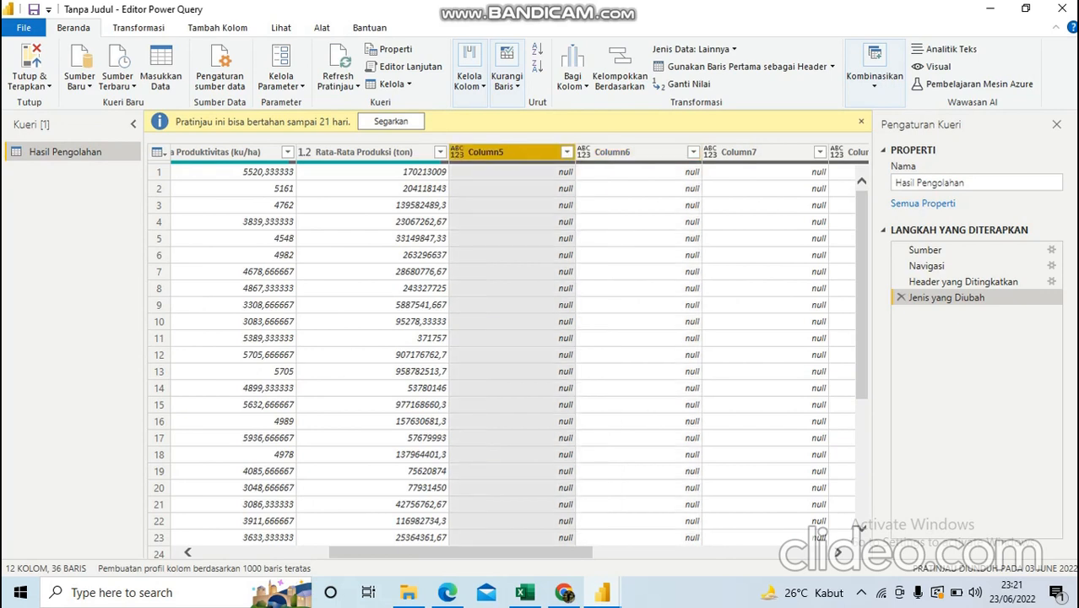
pyautogui.keyDown('ctrl'); pyautogui.click(639, 152); pyautogui.keyUp('ctrl')
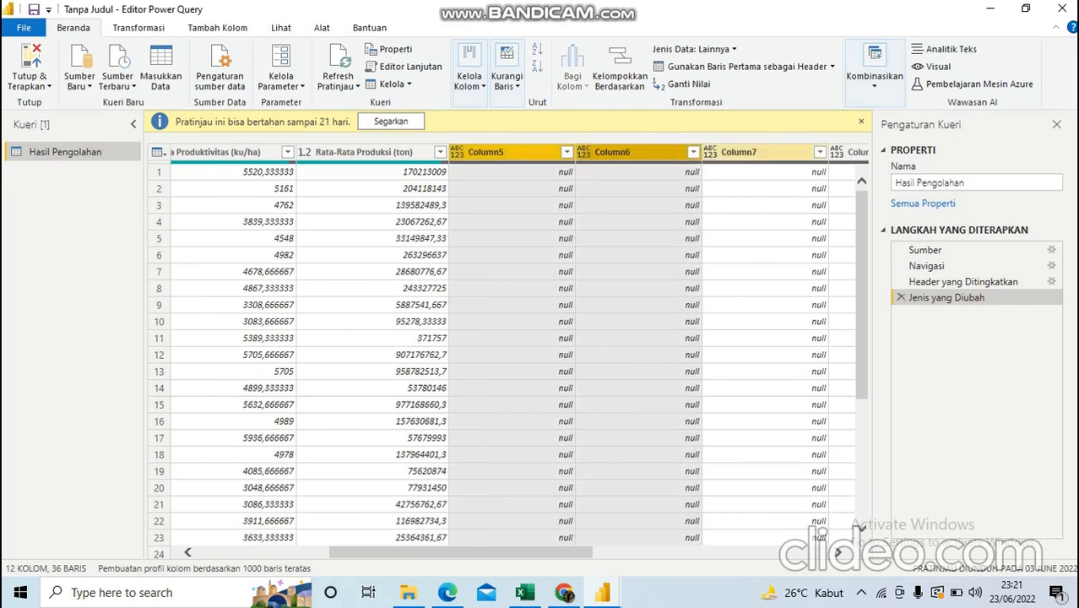
pyautogui.keyDown('ctrl'); pyautogui.click(764, 152); pyautogui.keyUp('ctrl')
pyautogui.keyDown('ctrl'); pyautogui.click(850, 152); pyautogui.keyUp('ctrl')
pyautogui.keyDown('ctrl'); pyautogui.click(861, 152); pyautogui.keyUp('ctrl')
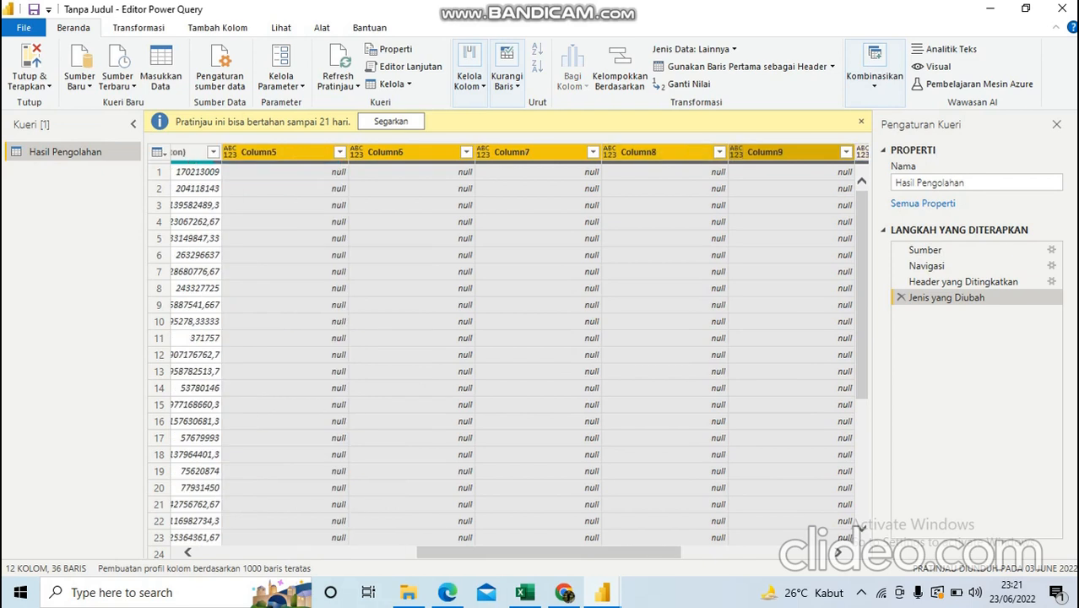
pyautogui.moveTo(549, 552); pyautogui.dragTo(695, 552)
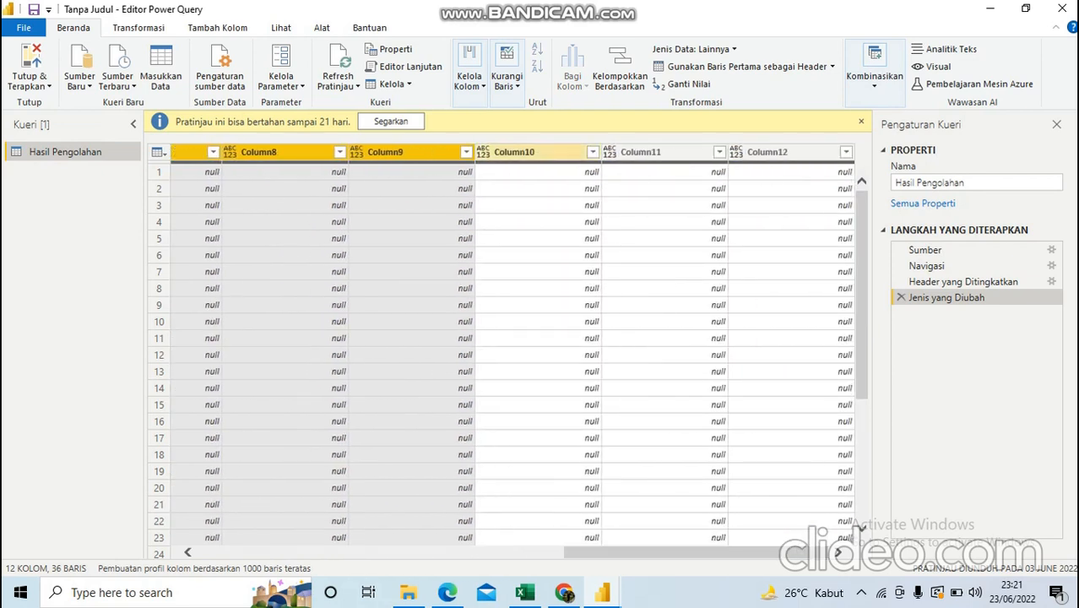
pyautogui.keyDown('ctrl'); pyautogui.click(523, 152); pyautogui.keyUp('ctrl')
pyautogui.keyDown('ctrl'); pyautogui.click(642, 152); pyautogui.keyUp('ctrl')
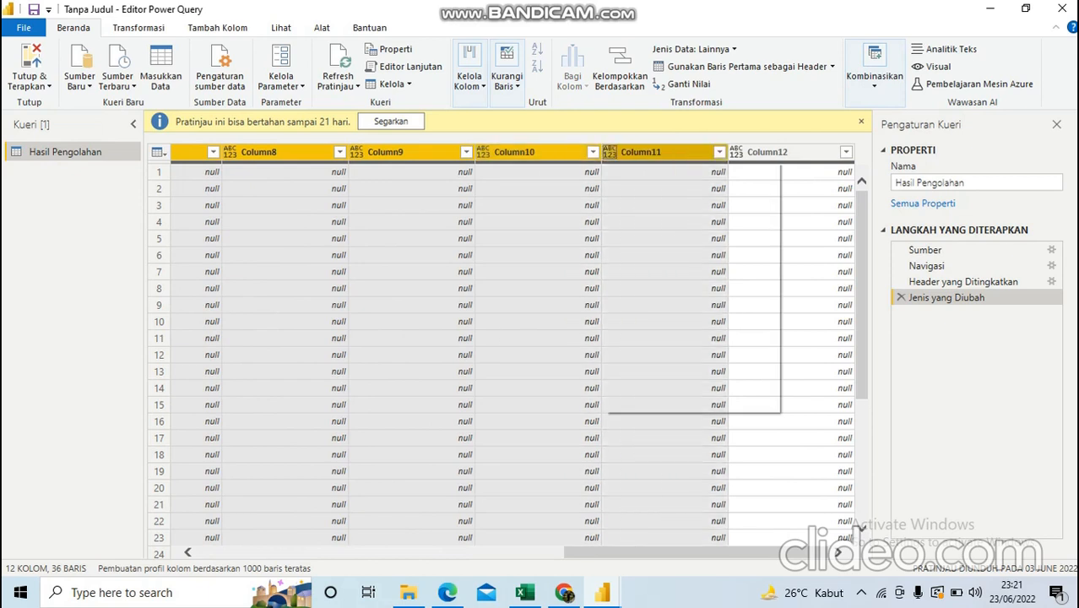
pyautogui.keyDown('ctrl'); pyautogui.click(767, 152); pyautogui.keyUp('ctrl')
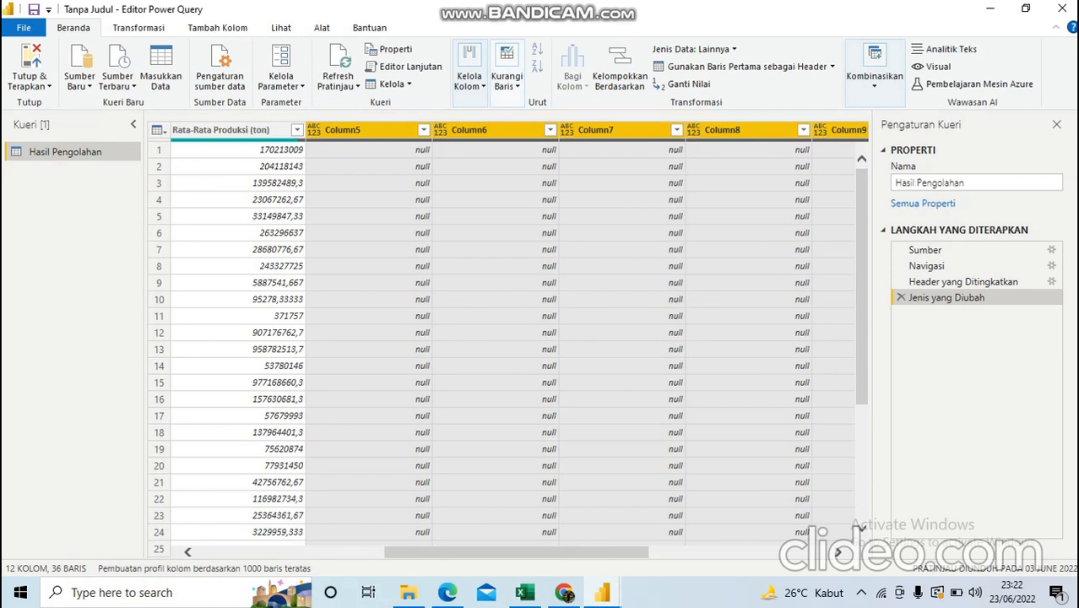
pyautogui.click(507, 78)
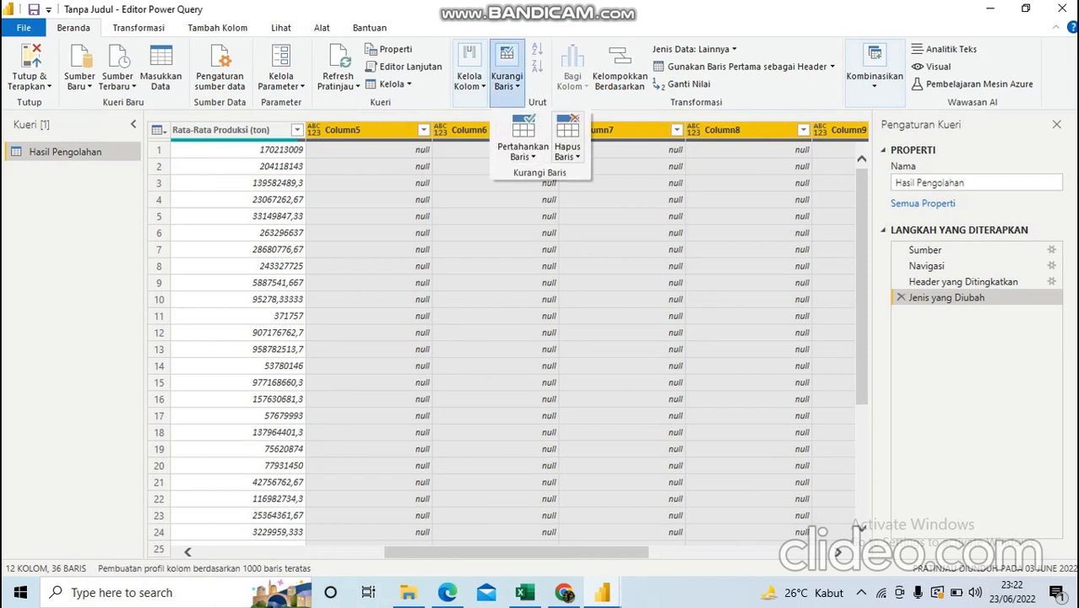
pyautogui.click(568, 148)
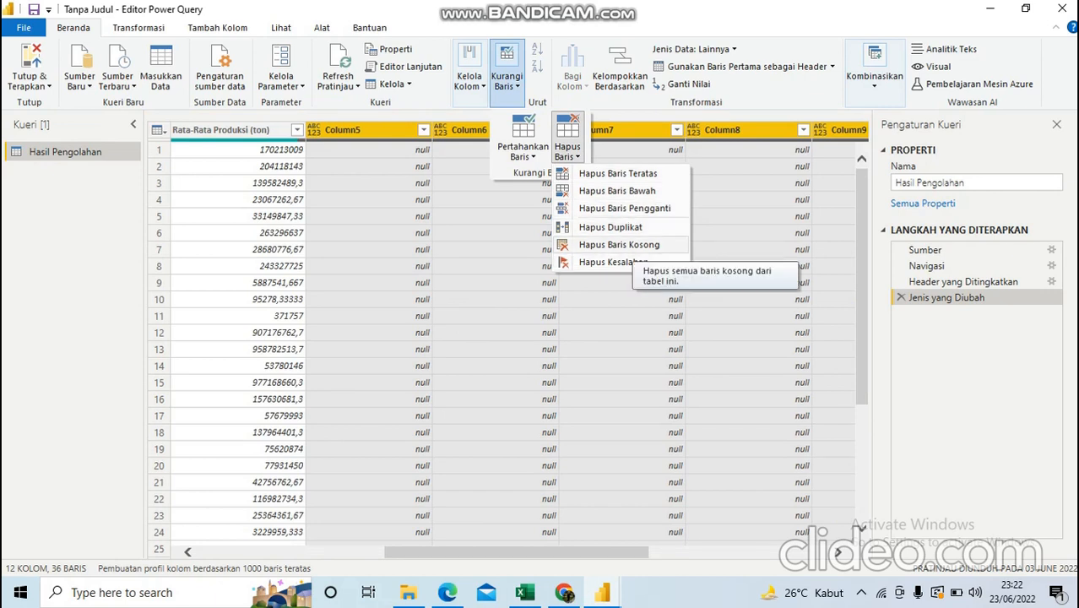
pyautogui.click(625, 245)
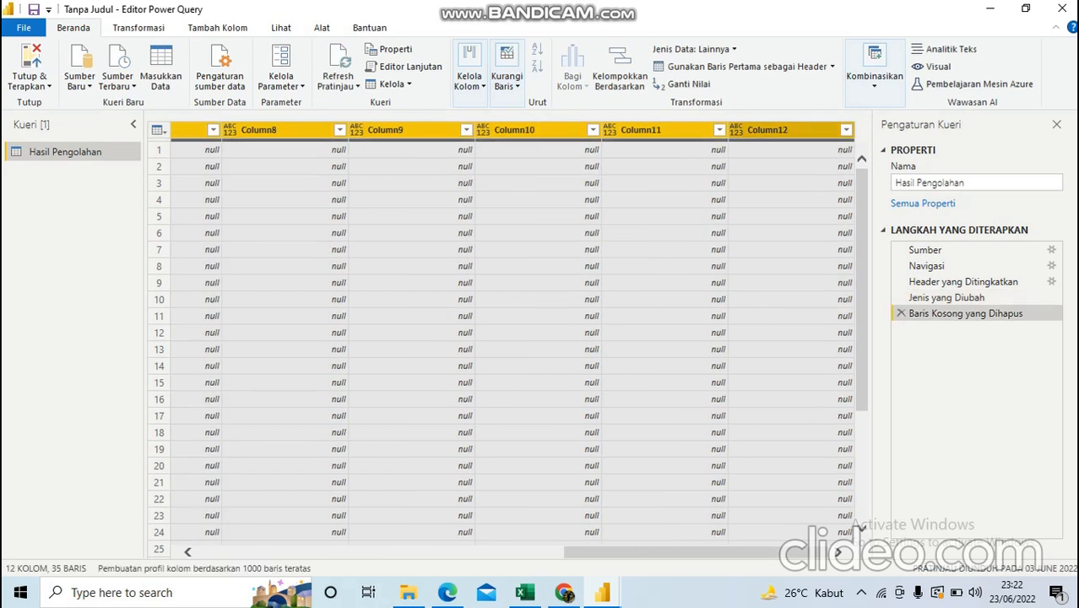
pyautogui.moveTo(716, 552); pyautogui.dragTo(543, 552)
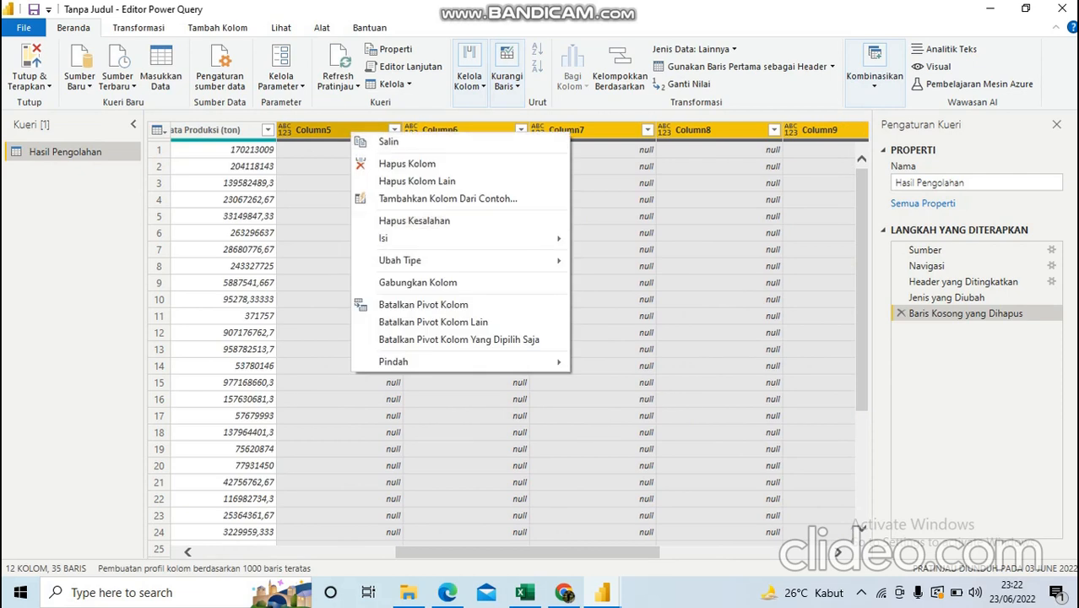
pyautogui.click(407, 164)
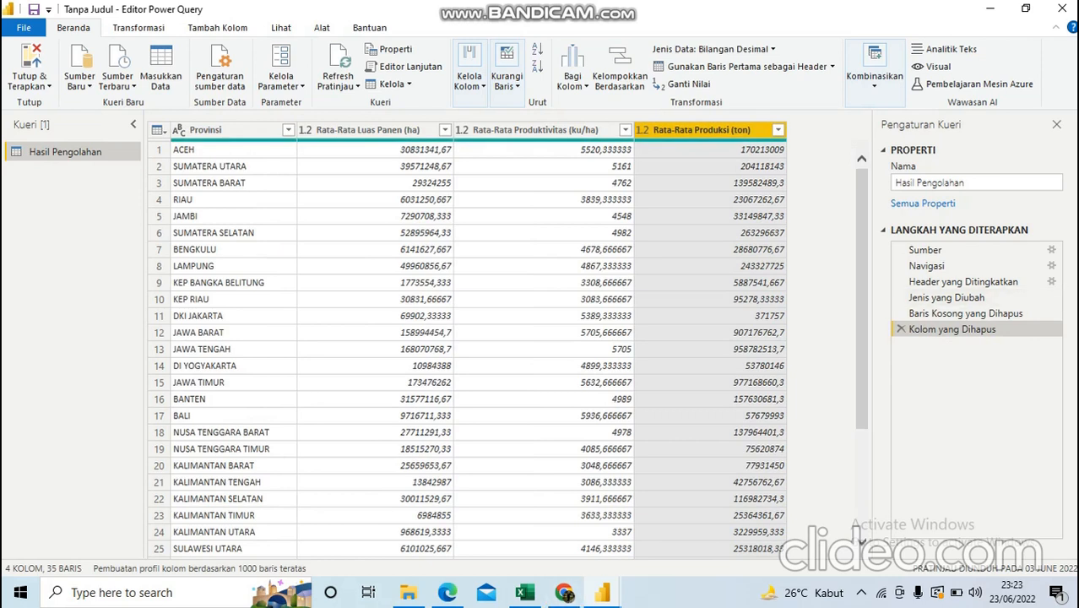
# Step: Remove 1 bottom row, the INDONESIA total, from the Hasil Pengolahan query and check the remaining provinces
pyautogui.scroll(-4, 467, 349)
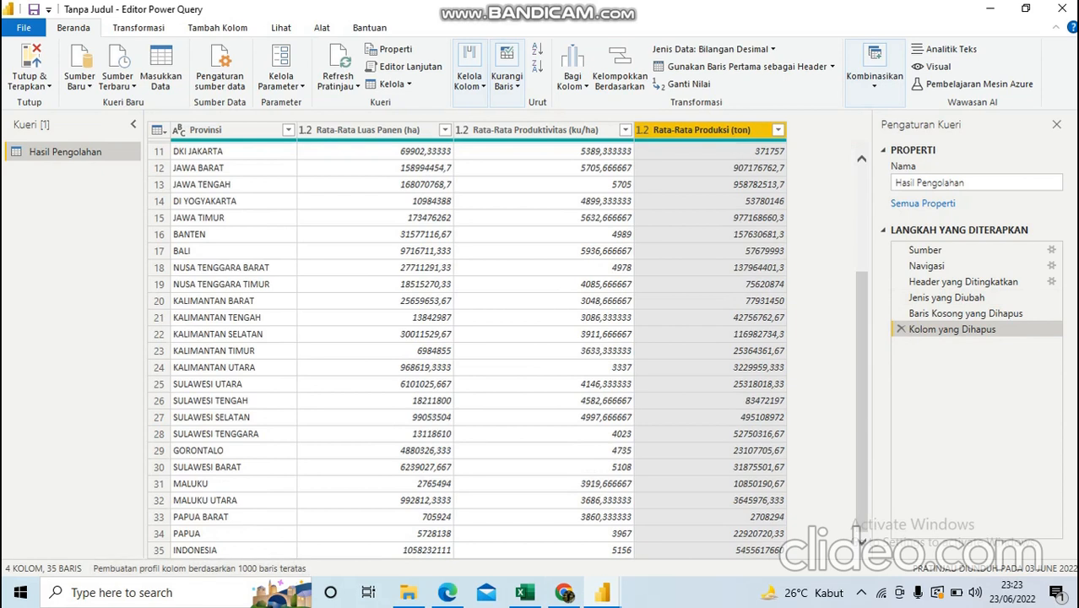
pyautogui.click(158, 549)
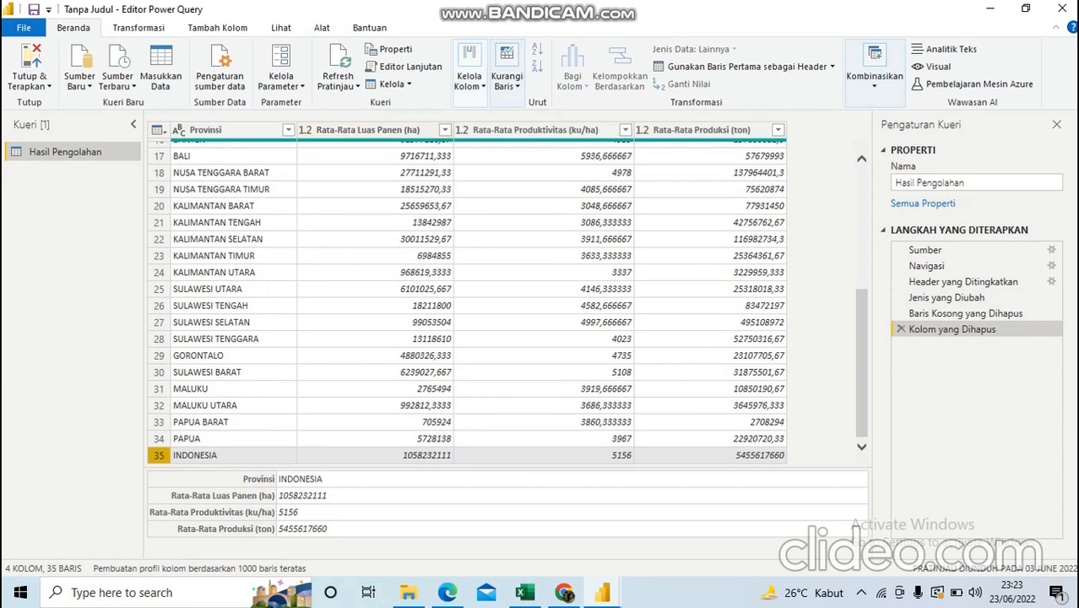
pyautogui.click(507, 77)
pyautogui.doubleClick(568, 148)
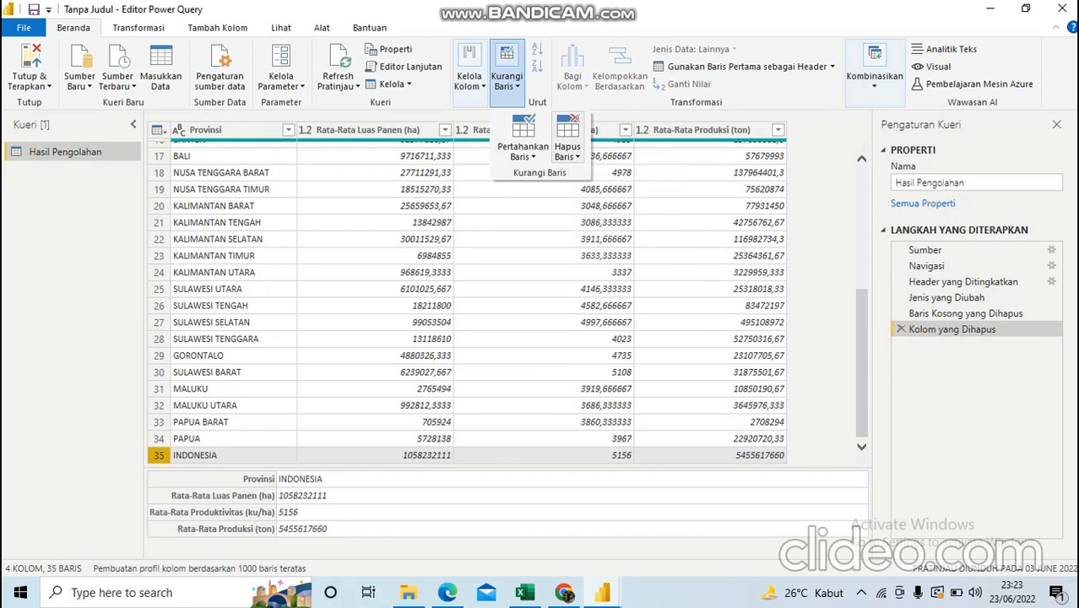
pyautogui.click(567, 148)
pyautogui.click(567, 147)
pyautogui.click(567, 148)
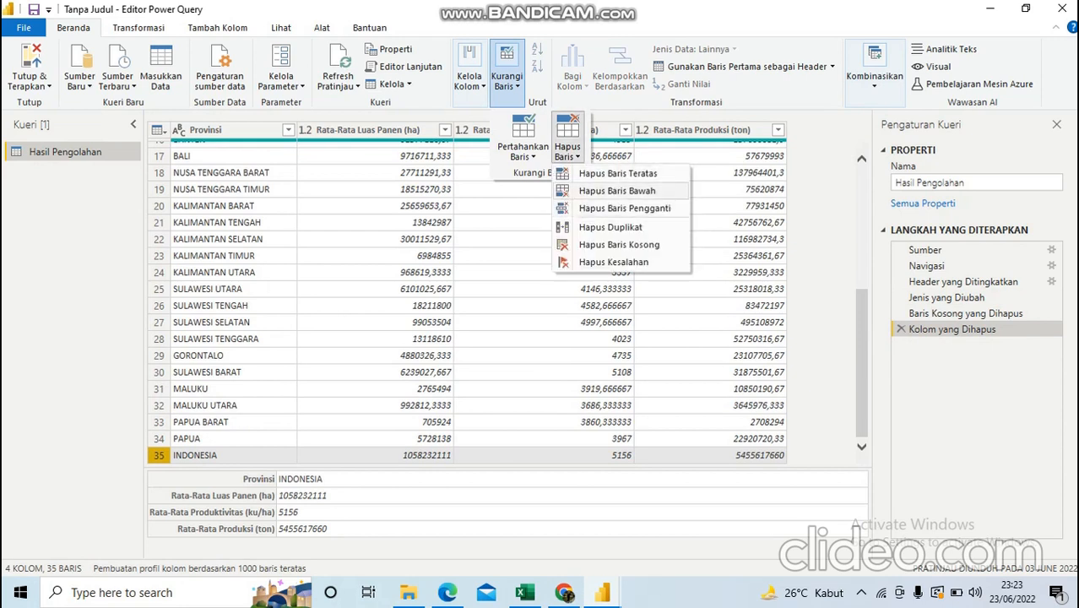
pyautogui.click(617, 191)
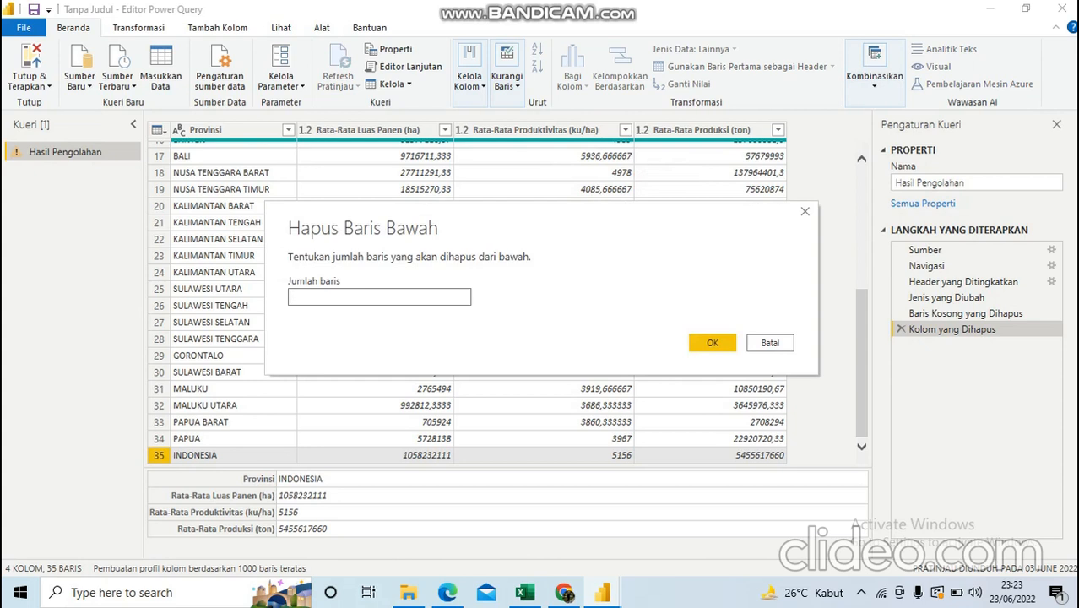
pyautogui.write('1')
pyautogui.click(711, 342)
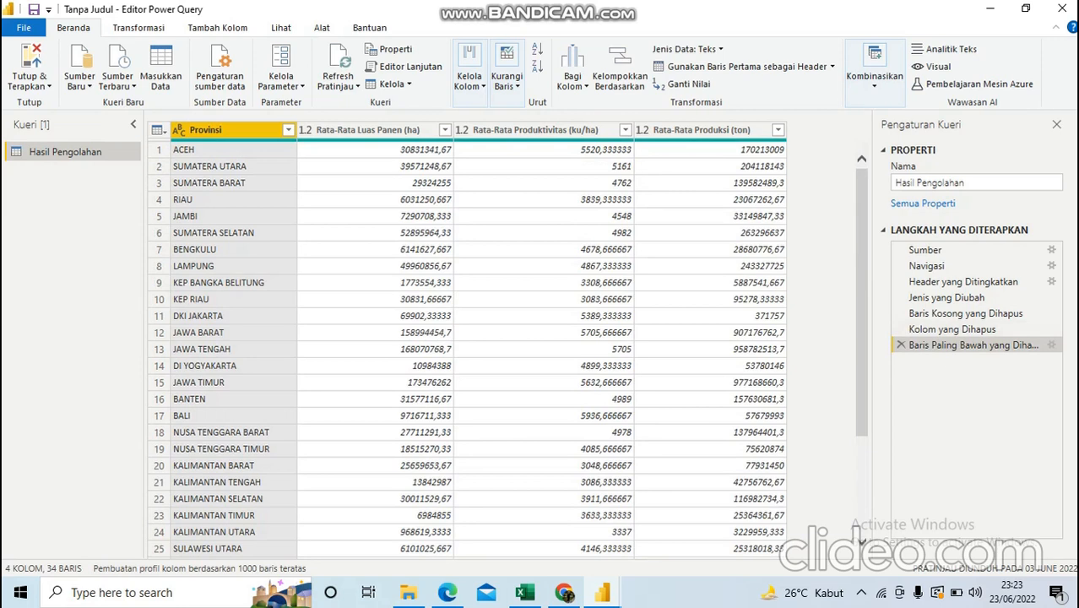
pyautogui.scroll(-3, 466, 347)
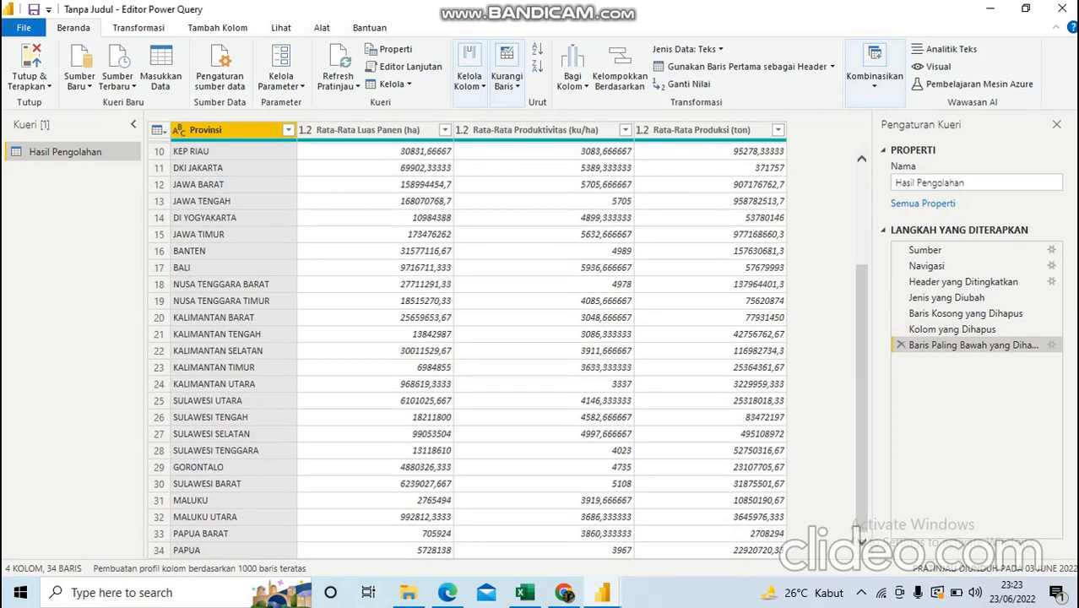
pyautogui.scroll(3, 856, 532)
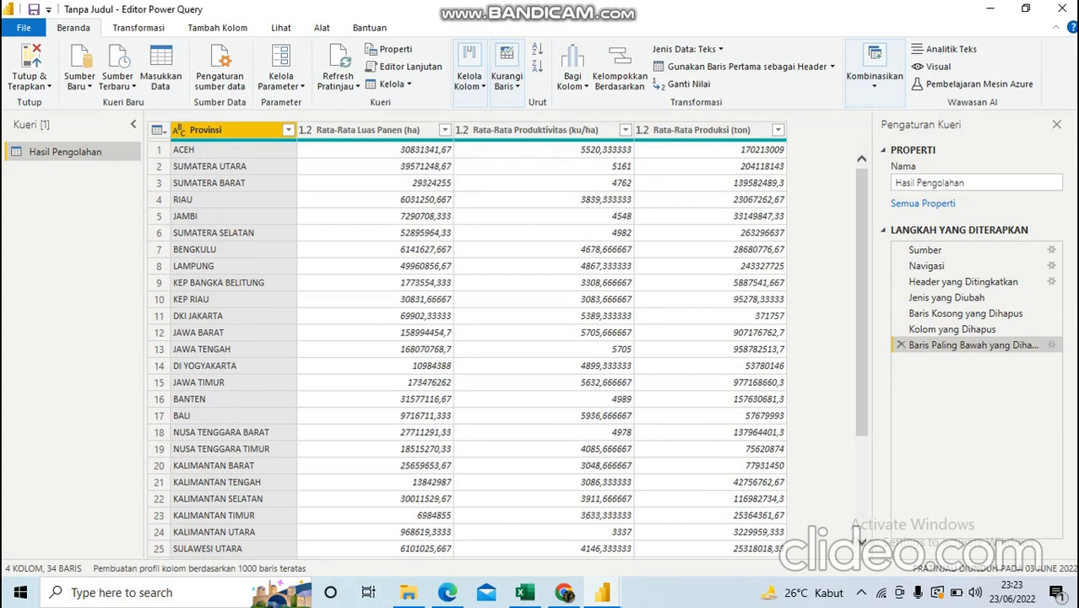
# Step: Apply the query changes to load the data into the report, then expand and select the Hasil Pengolahan table
pyautogui.click(31, 58)
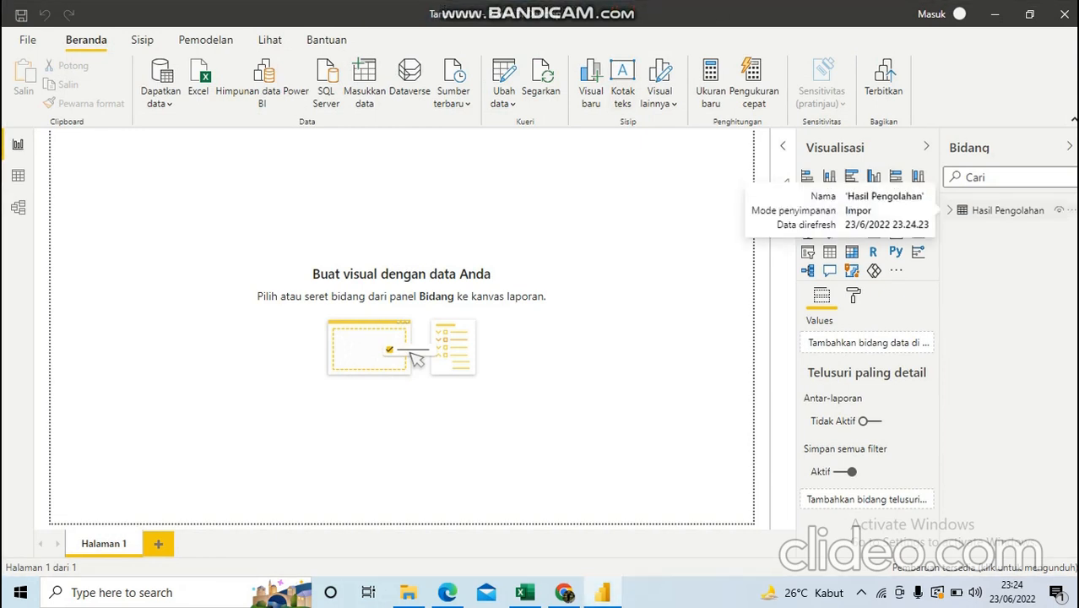
pyautogui.click(949, 210)
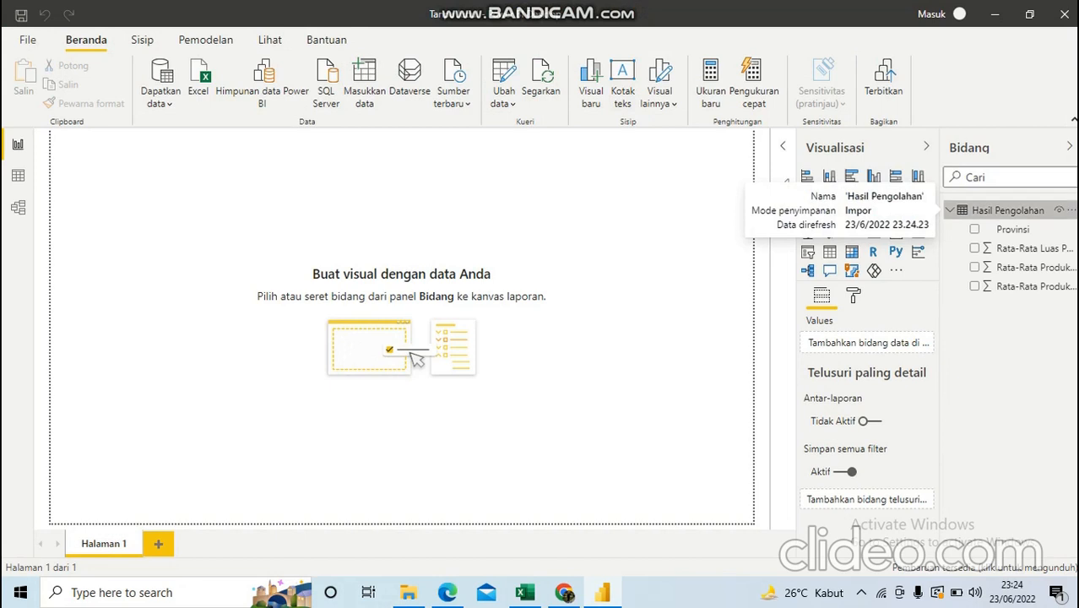
pyautogui.click(1007, 210)
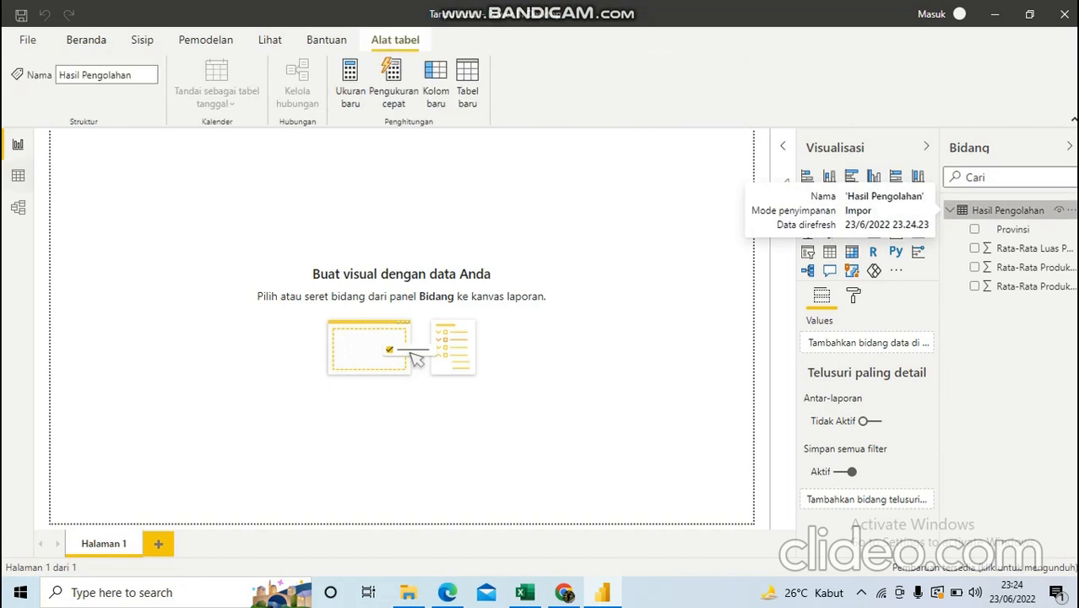
# Step: Look through the loaded Hasil Pengolahan rows in the data view and return to the report view
pyautogui.click(18, 175)
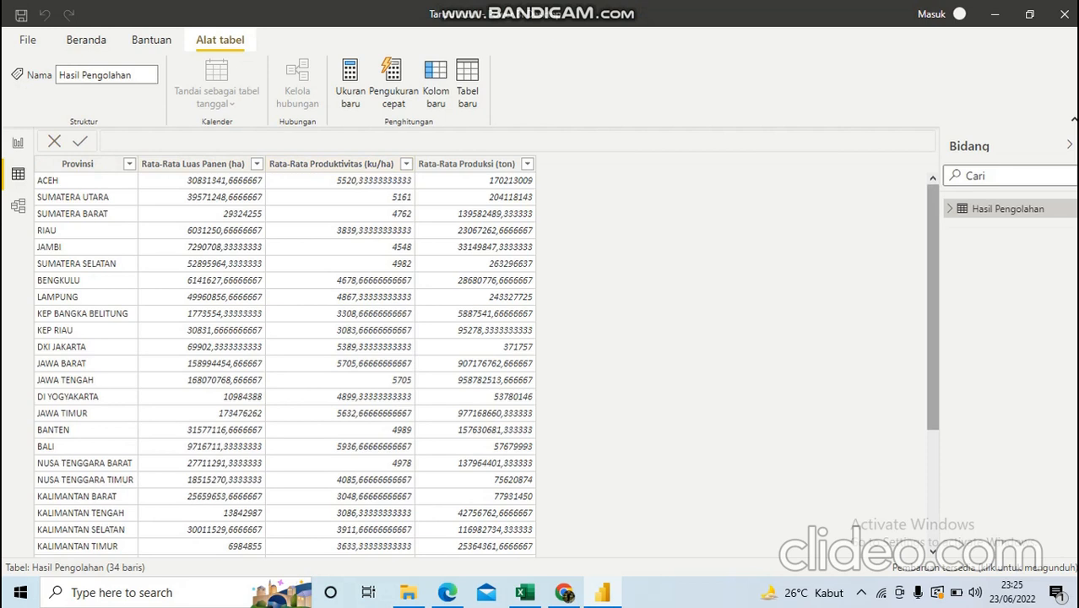
pyautogui.moveTo(933, 190); pyautogui.dragTo(933, 308)
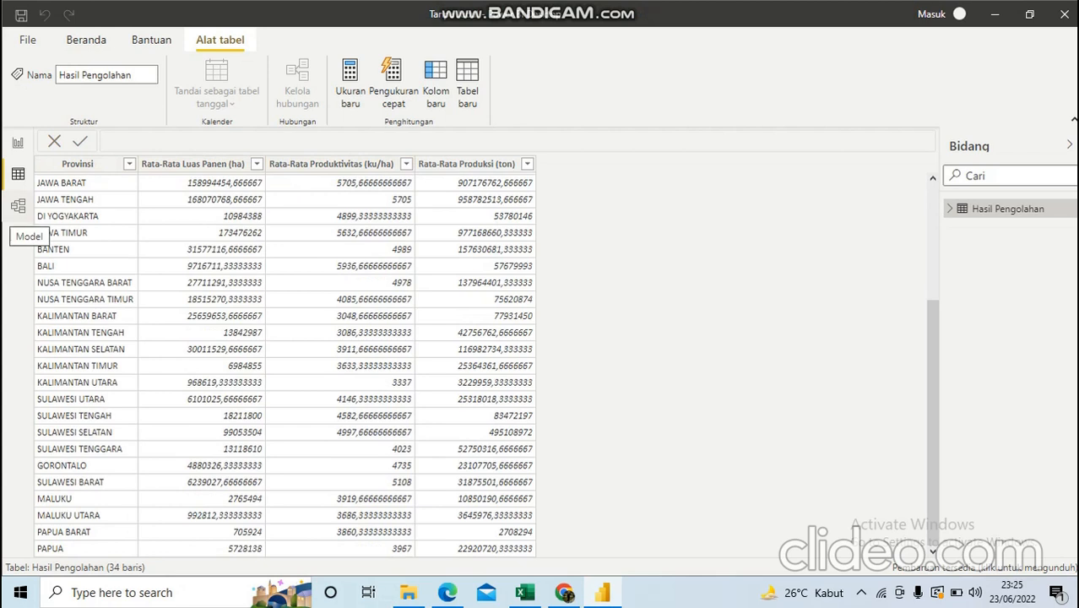
pyautogui.click(17, 143)
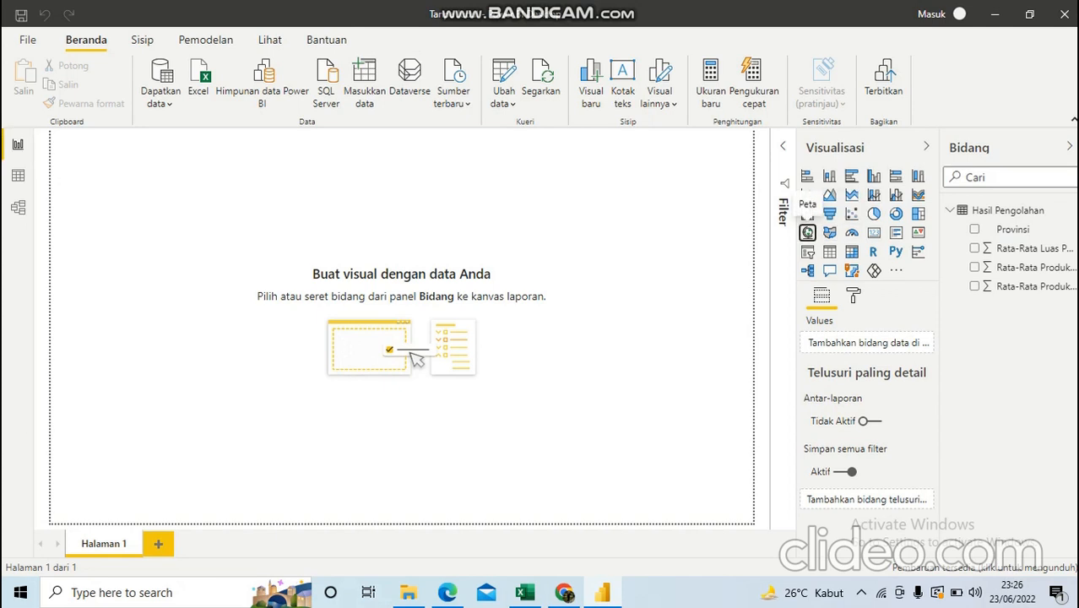
# Step: Add a map visual to the report page with Provinsi as its location field
pyautogui.click(808, 232)
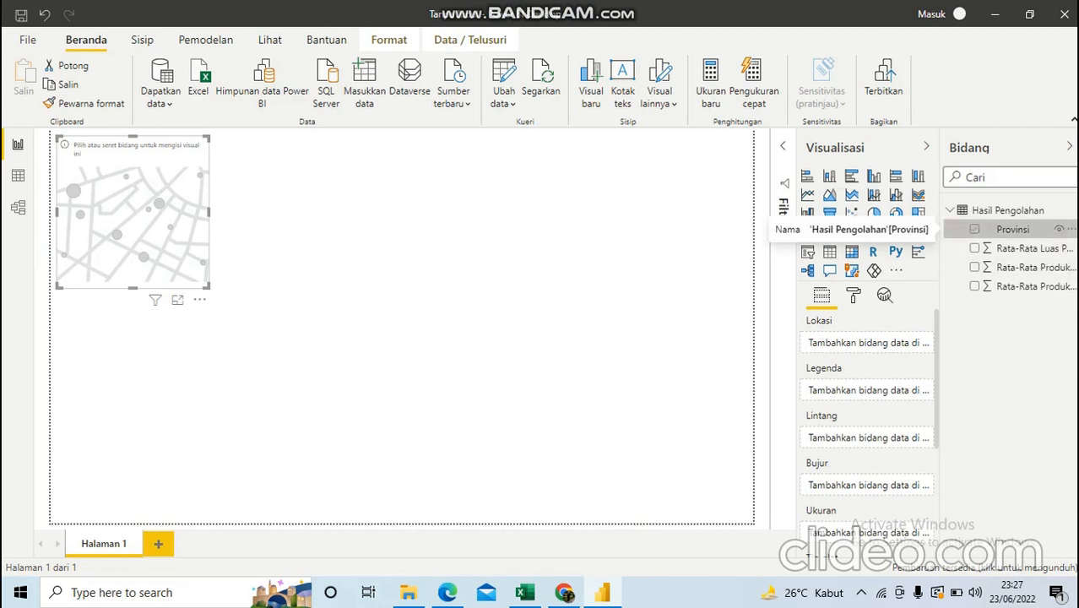
pyautogui.click(975, 229)
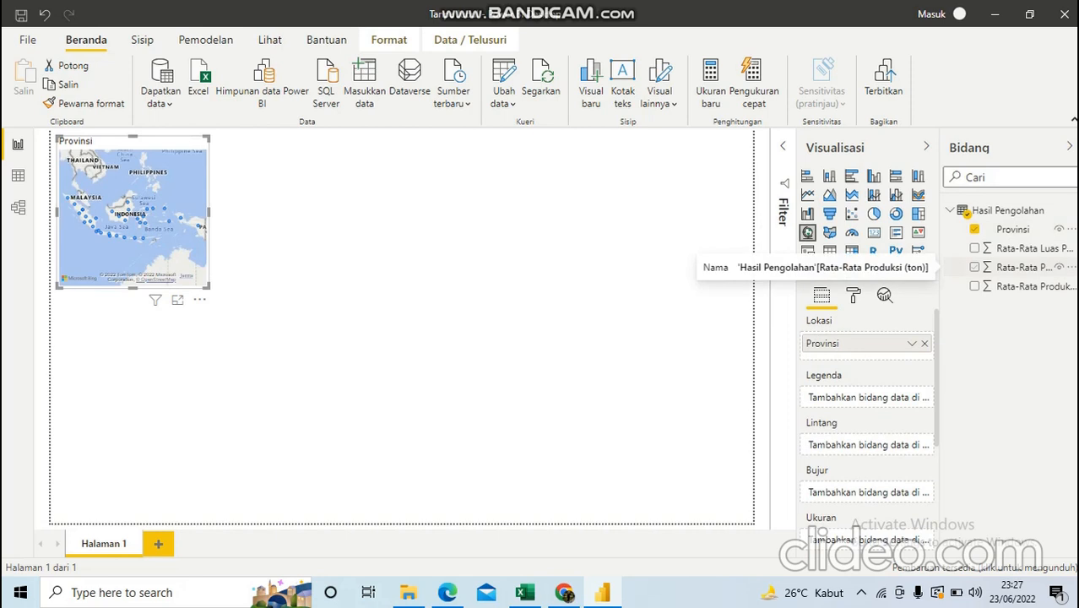
# Step: Size the map bubbles by Rata-Rata Produksi (ton) and enlarge the map visual to nearly half the page width
pyautogui.click(975, 267)
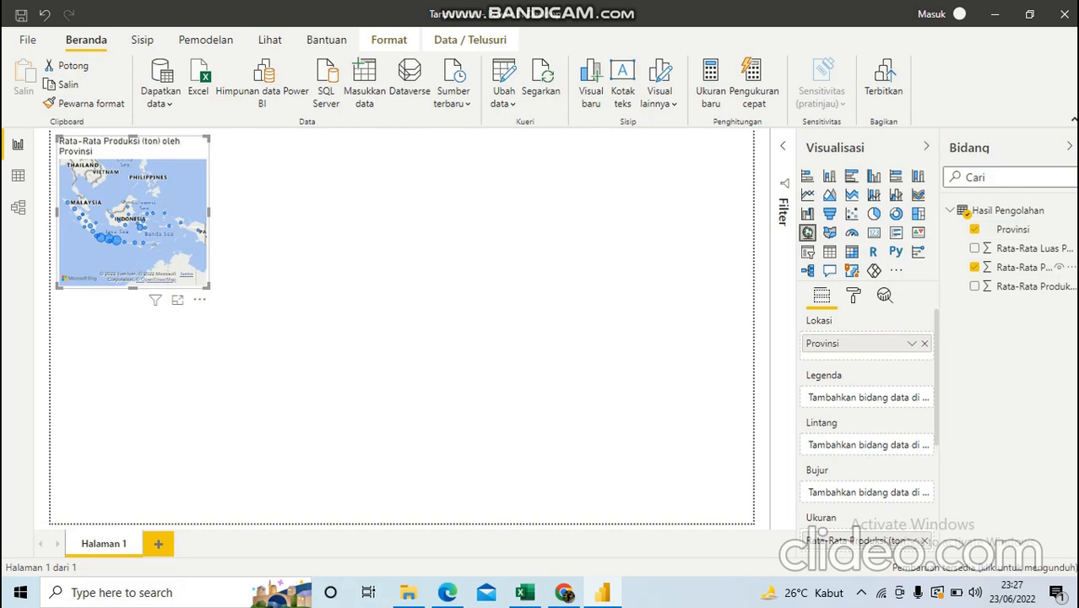
pyautogui.moveTo(140, 147)
pyautogui.mouseDown()
pyautogui.moveTo(171, 148)
pyautogui.moveTo(138, 147)
pyautogui.mouseUp()
pyautogui.moveTo(207, 288); pyautogui.dragTo(346, 309)
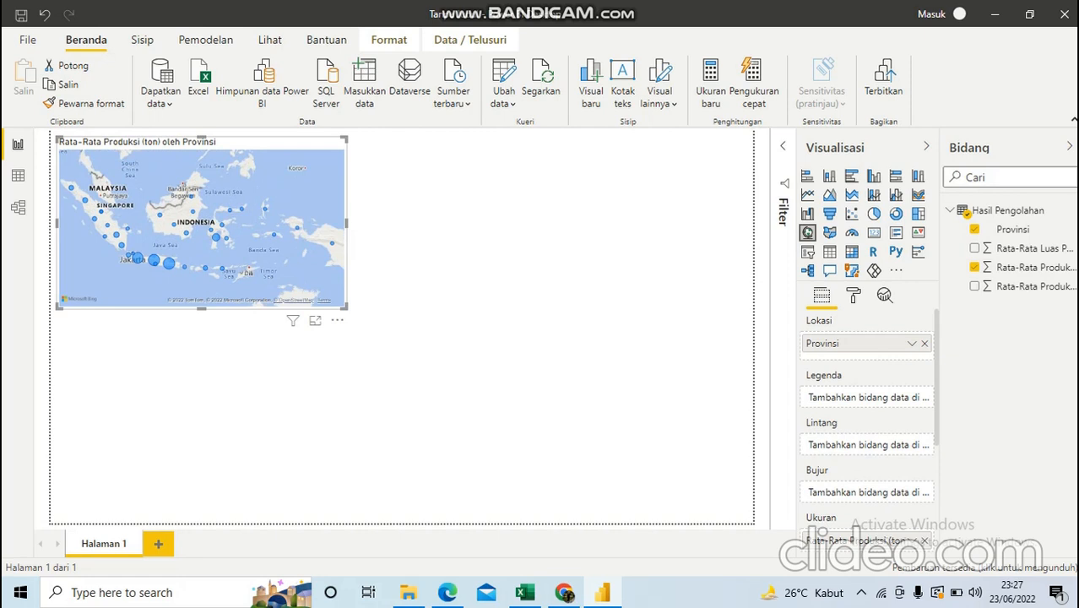
# Step: Add an empty waterfall chart below the map, sized to about half the width of the widened map
pyautogui.click(439, 355)
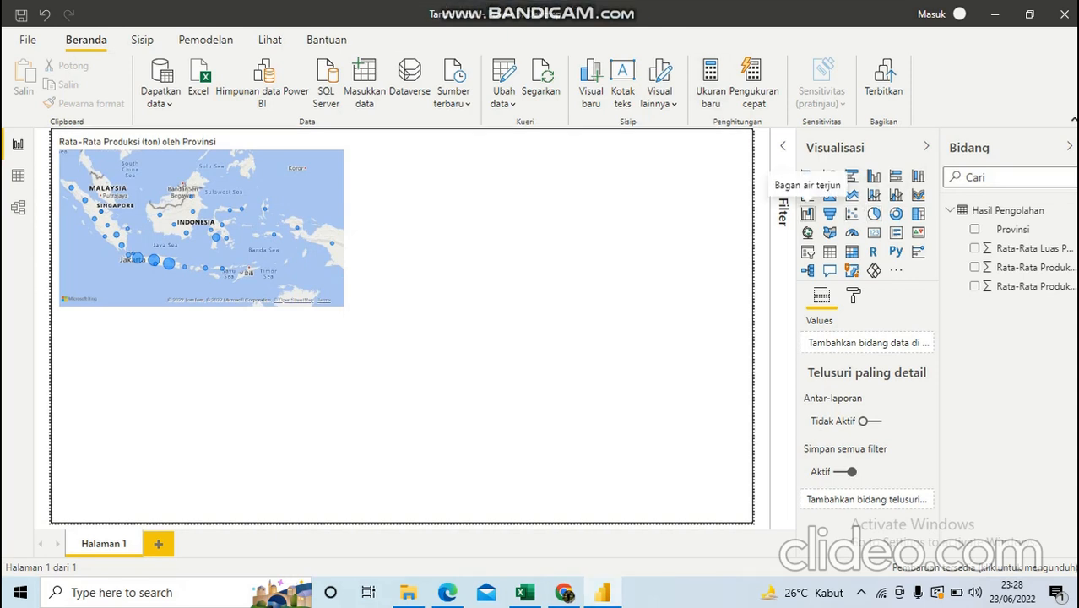
pyautogui.click(807, 214)
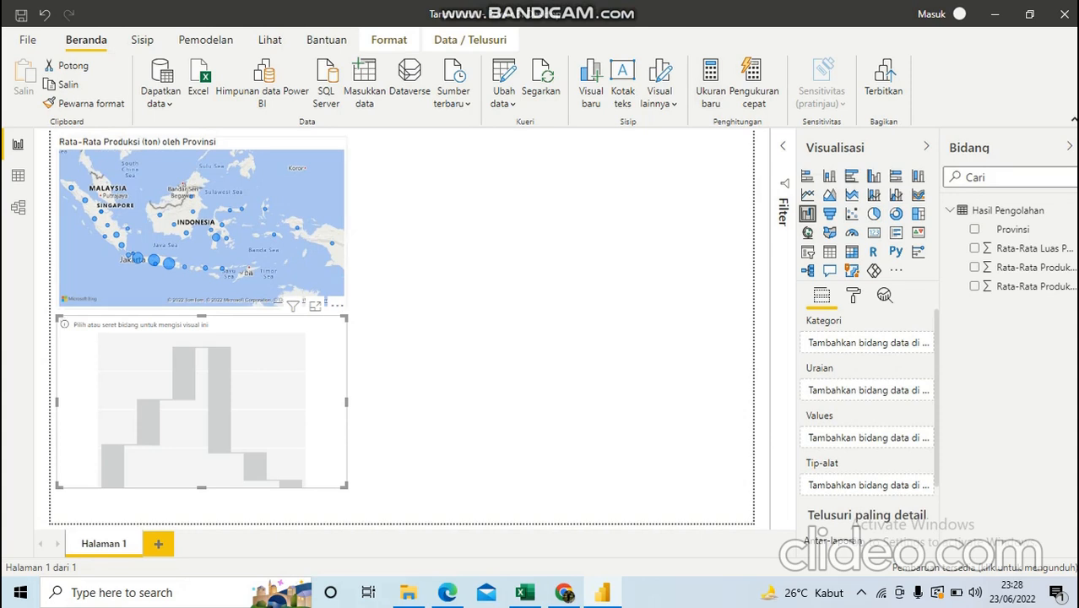
pyautogui.click(201, 223)
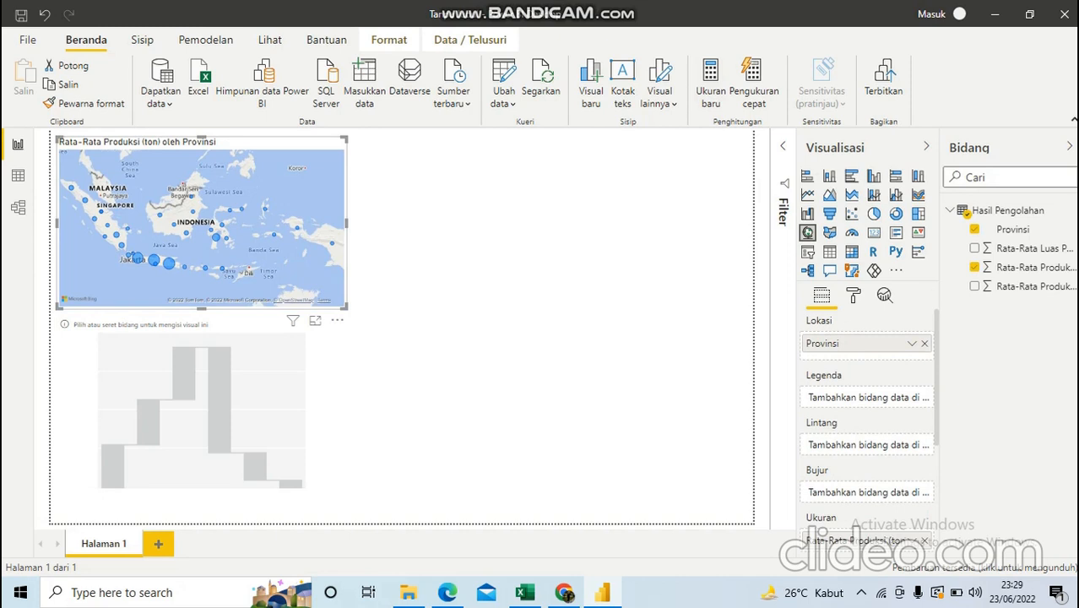
pyautogui.moveTo(346, 223); pyautogui.dragTo(401, 223)
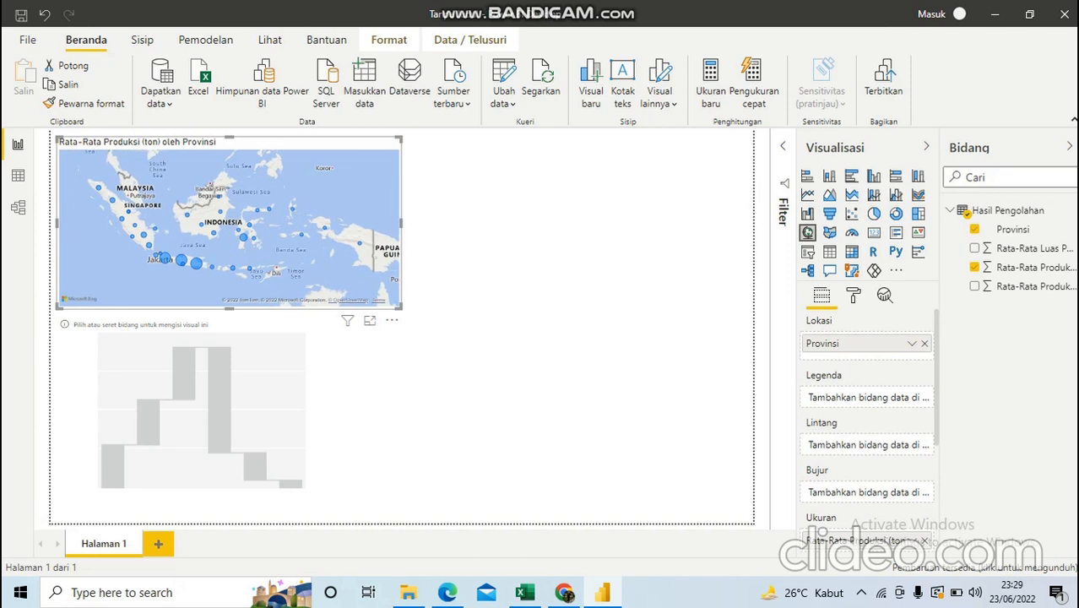
pyautogui.click(253, 388)
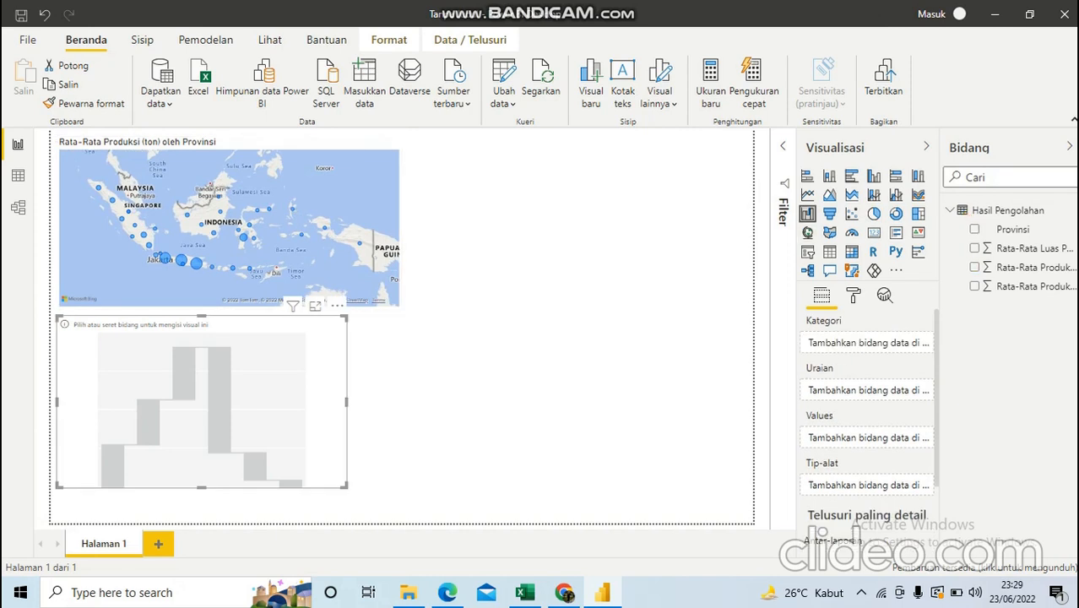
pyautogui.moveTo(346, 402); pyautogui.dragTo(230, 402)
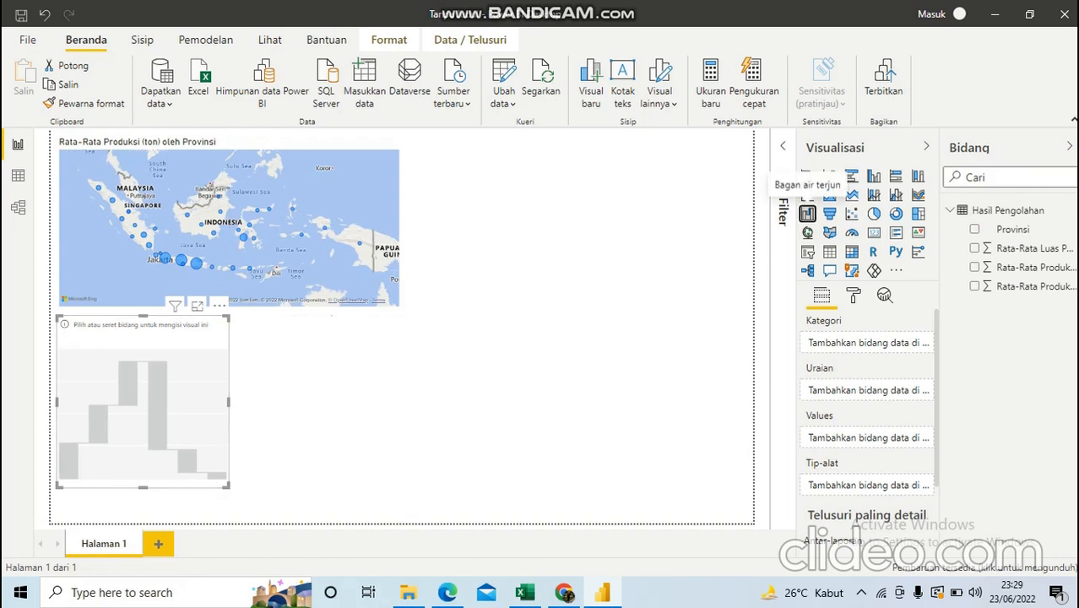
# Step: Add a second empty waterfall chart beside the first one, leaving a small gap between them
pyautogui.click(524, 372)
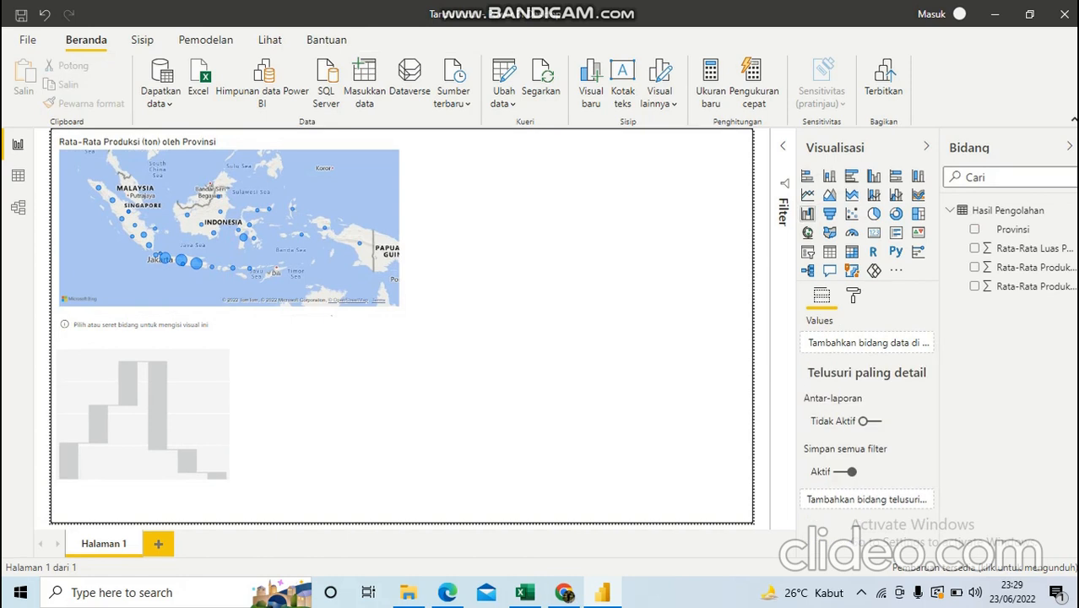
pyautogui.click(807, 213)
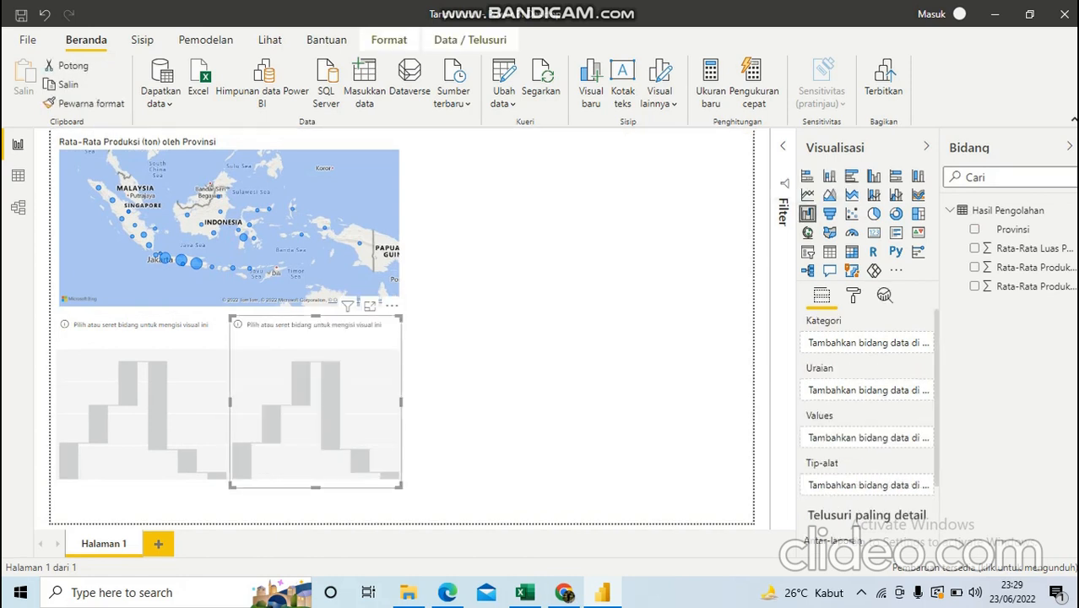
pyautogui.moveTo(229, 402); pyautogui.dragTo(235, 402)
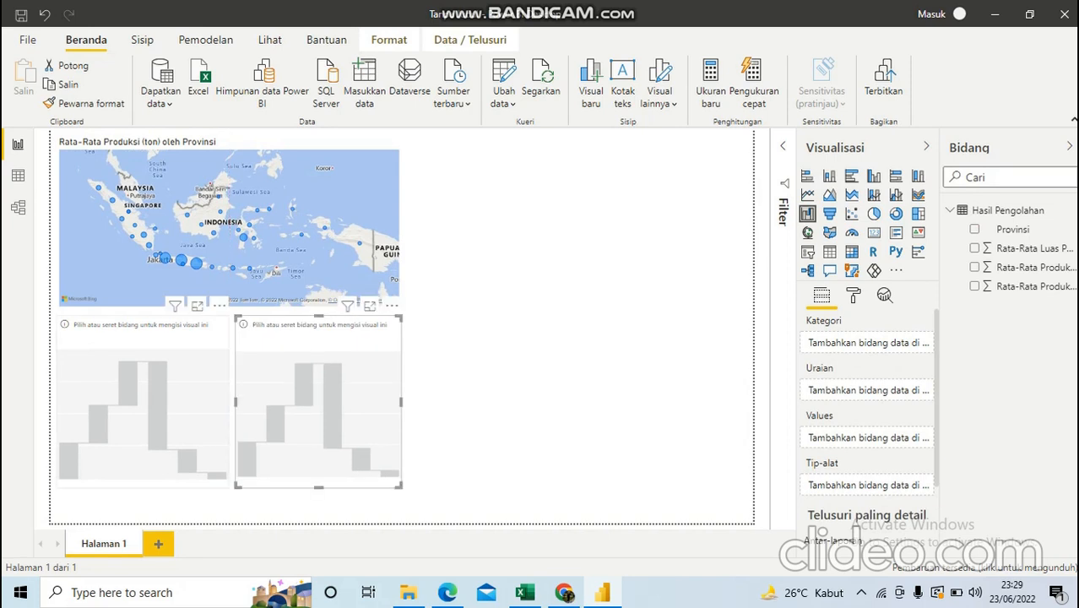
# Step: Extend both waterfall charts down to near the page's lower edge and adjust their facing sides
pyautogui.click(196, 402)
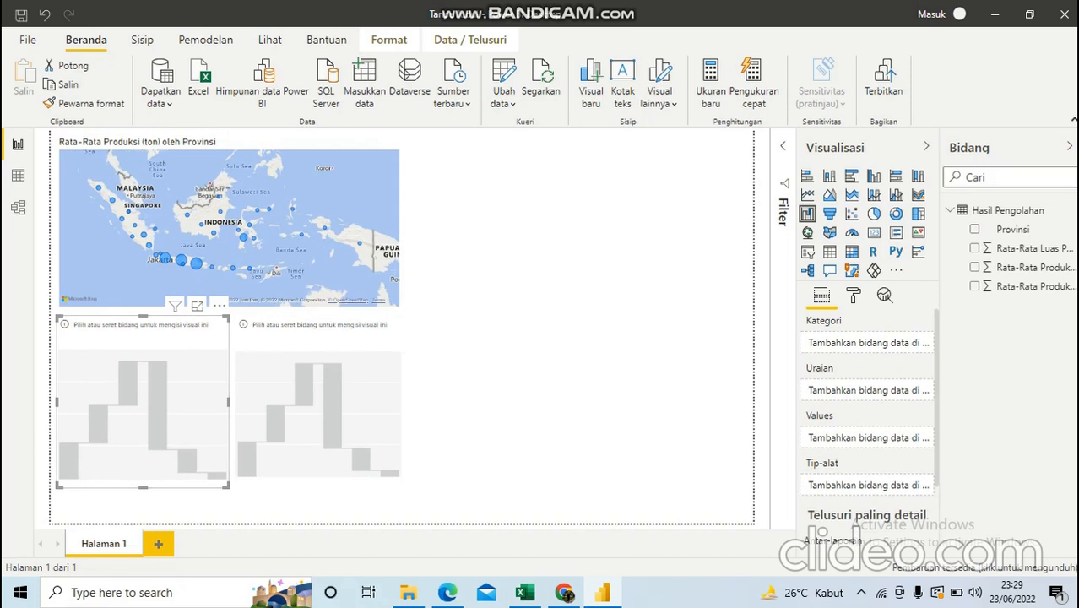
pyautogui.moveTo(230, 402); pyautogui.dragTo(222, 402)
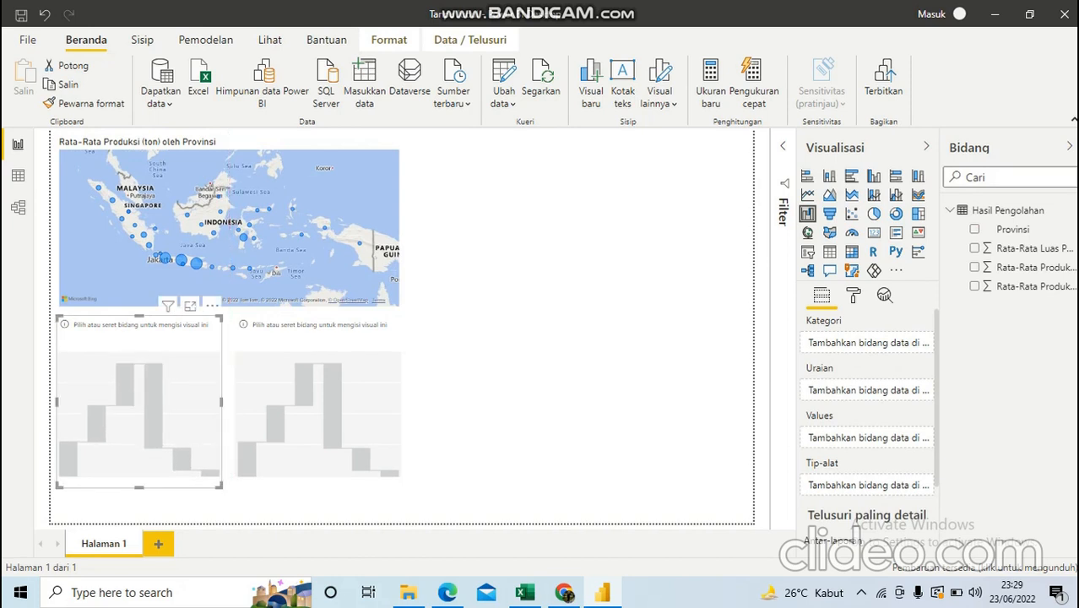
pyautogui.moveTo(139, 487); pyautogui.dragTo(138, 513)
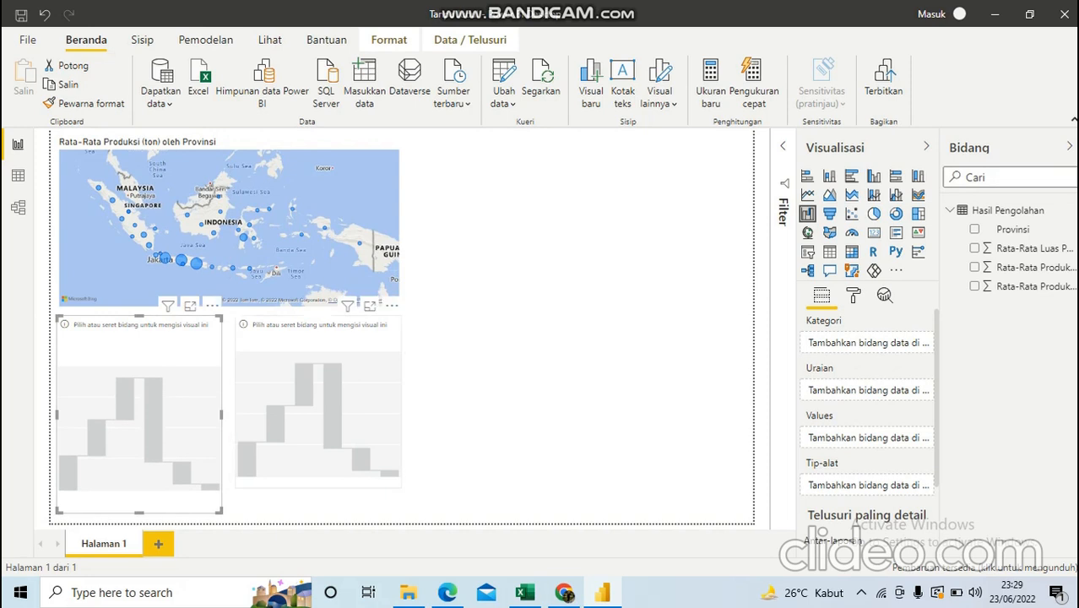
pyautogui.click(318, 422)
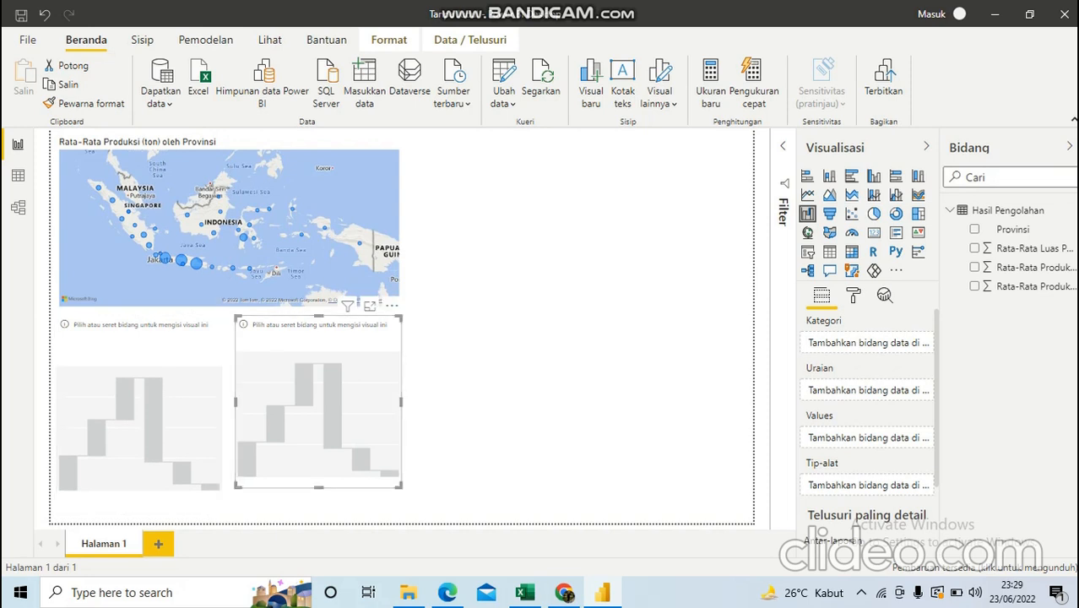
pyautogui.moveTo(236, 402); pyautogui.dragTo(229, 402)
pyautogui.moveTo(316, 487); pyautogui.dragTo(316, 513)
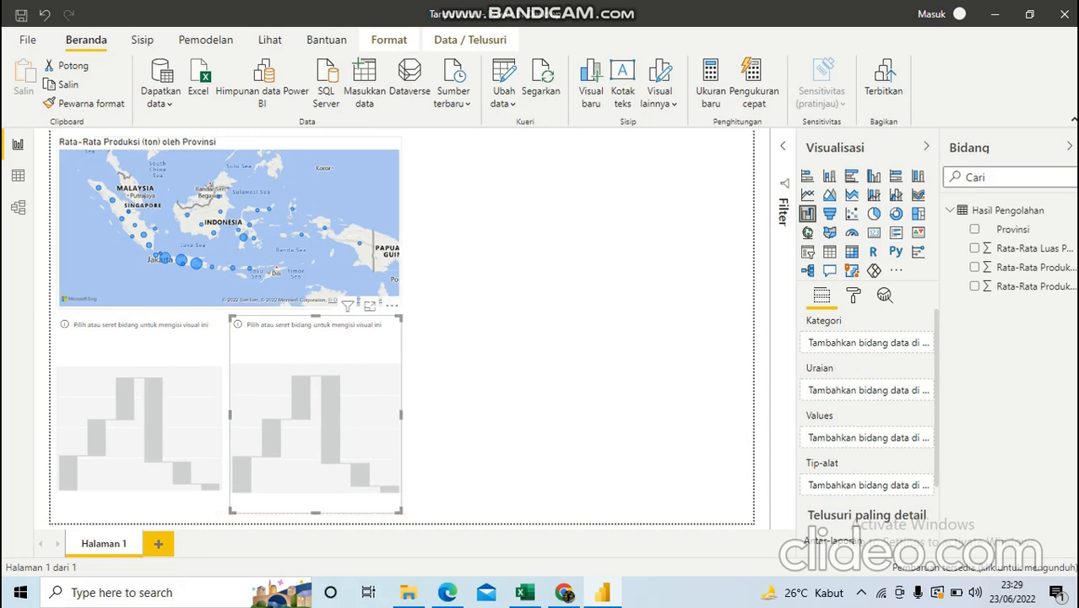
# Step: Widen the map slightly and fit the two waterfall charts beneath it with a narrow gap between them
pyautogui.click(296, 245)
pyautogui.moveTo(401, 224); pyautogui.dragTo(412, 223)
pyautogui.moveTo(314, 413); pyautogui.dragTo(319, 414)
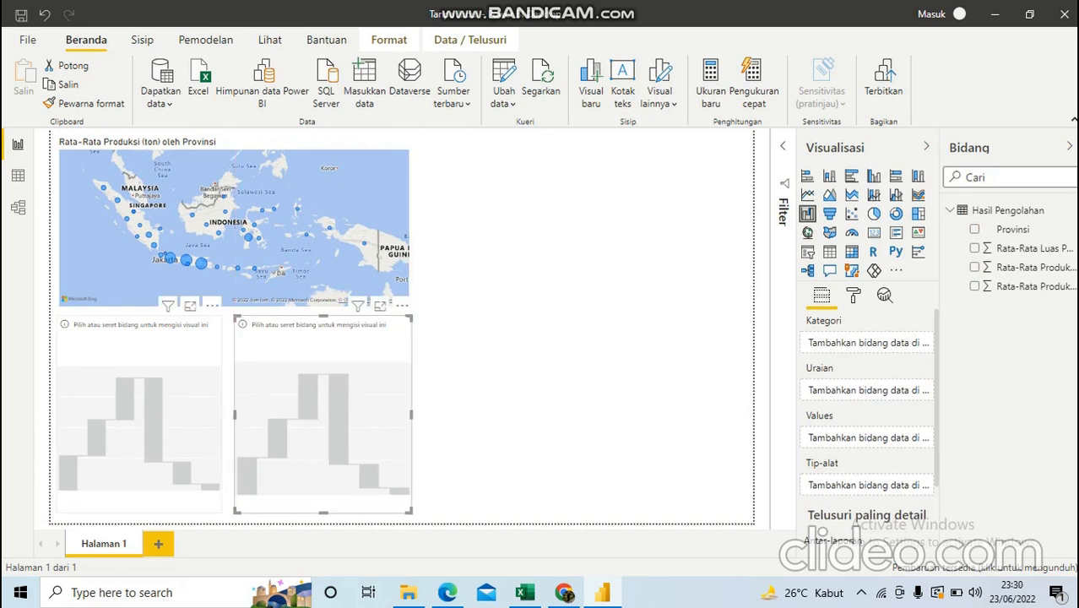
pyautogui.click(145, 414)
pyautogui.moveTo(221, 414); pyautogui.dragTo(228, 414)
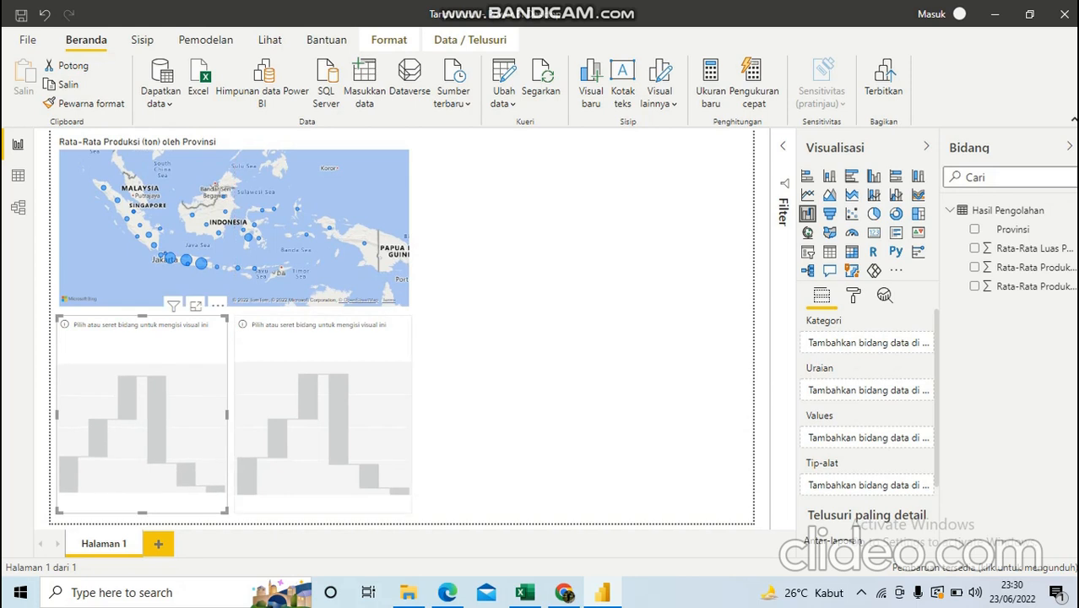
# Step: Fill the first waterfall chart with Rata-Rata Luas Panen (ha) as values and Provinsi as category
pyautogui.click(490, 406)
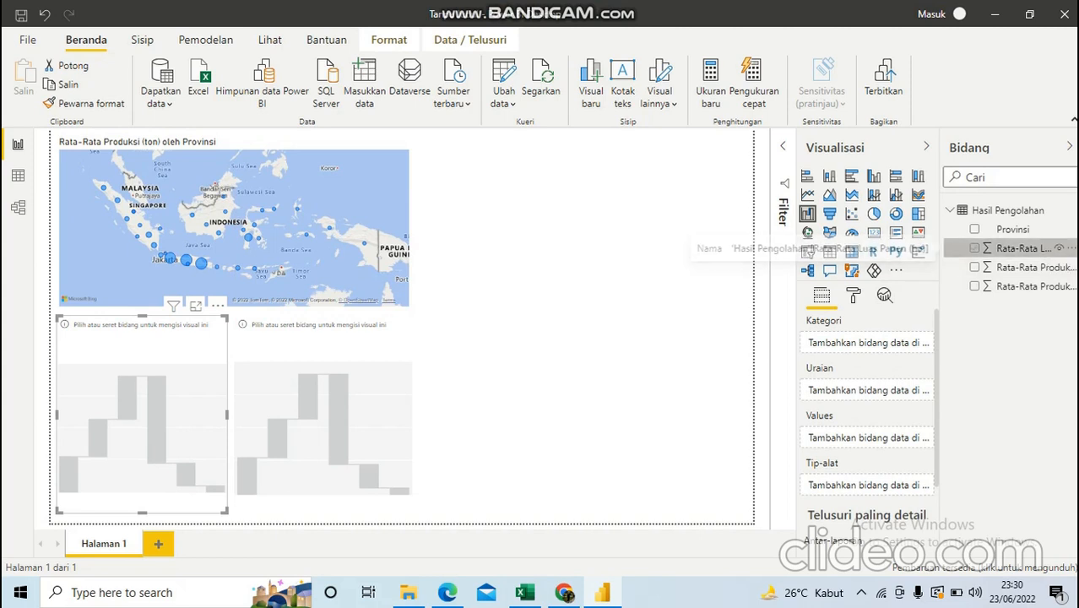
pyautogui.click(975, 248)
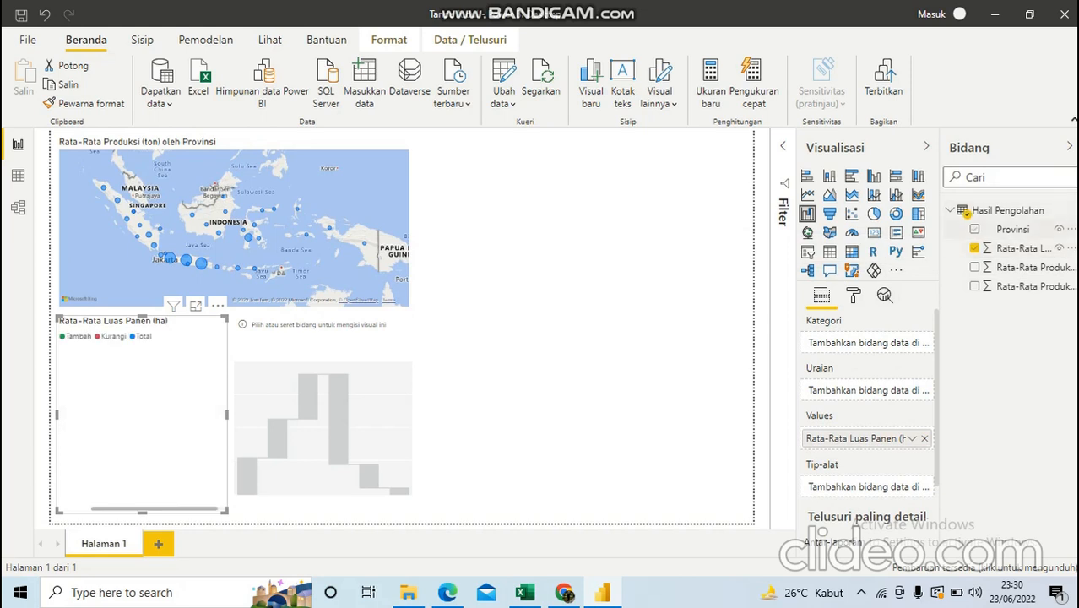
pyautogui.click(974, 229)
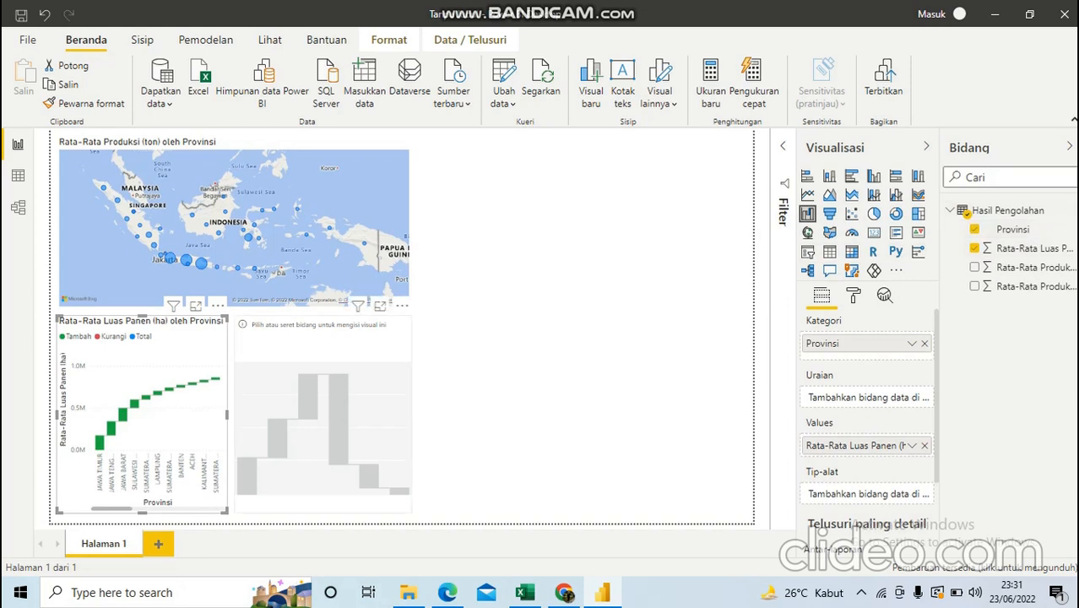
# Step: Fill the second waterfall chart with Rata-Rata Luas Panen (ha) as values by Provinsi, leaving out Rata-Rata Produksi (ton)
pyautogui.click(324, 405)
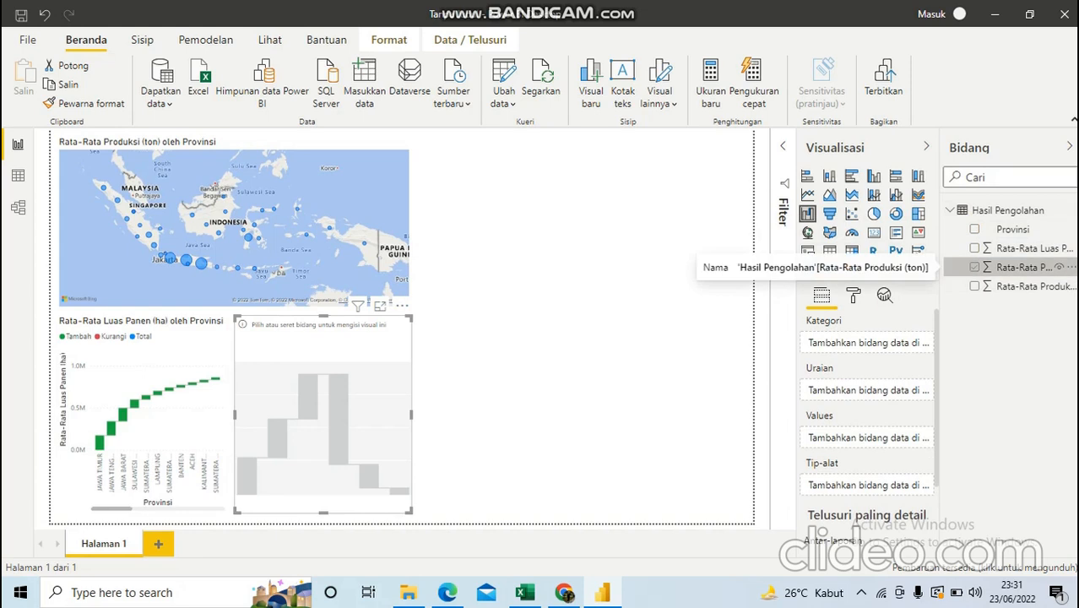
pyautogui.click(974, 267)
pyautogui.click(974, 247)
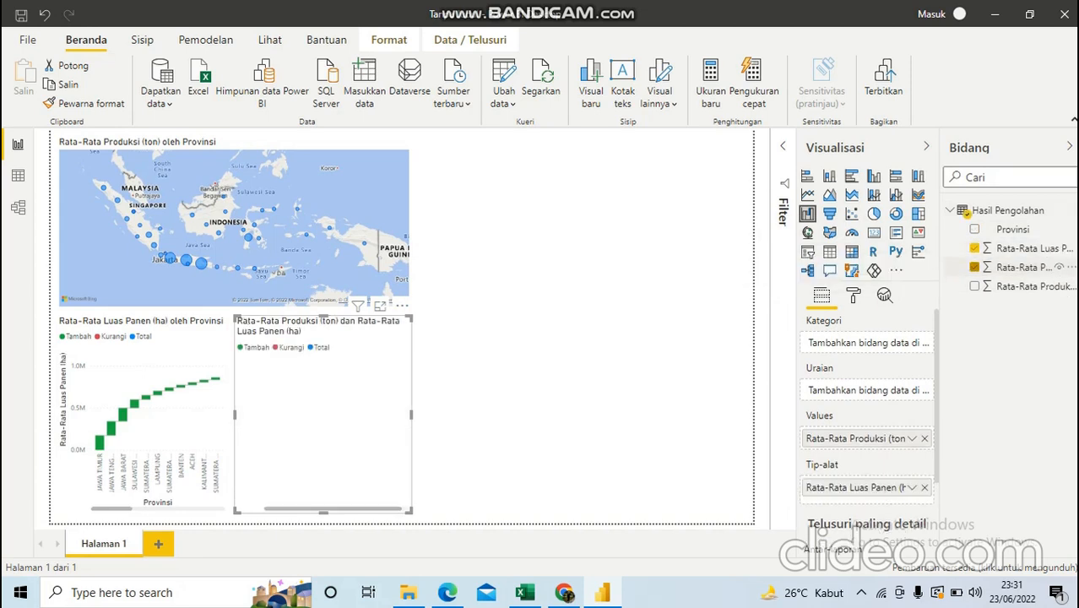
pyautogui.click(975, 267)
pyautogui.click(974, 229)
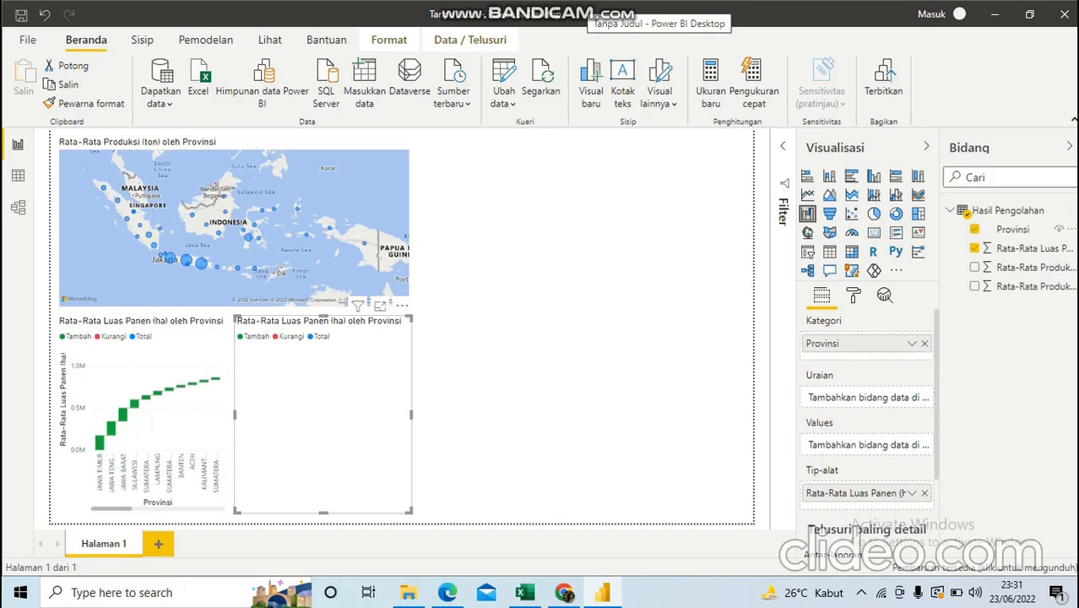
pyautogui.moveTo(615, 4)
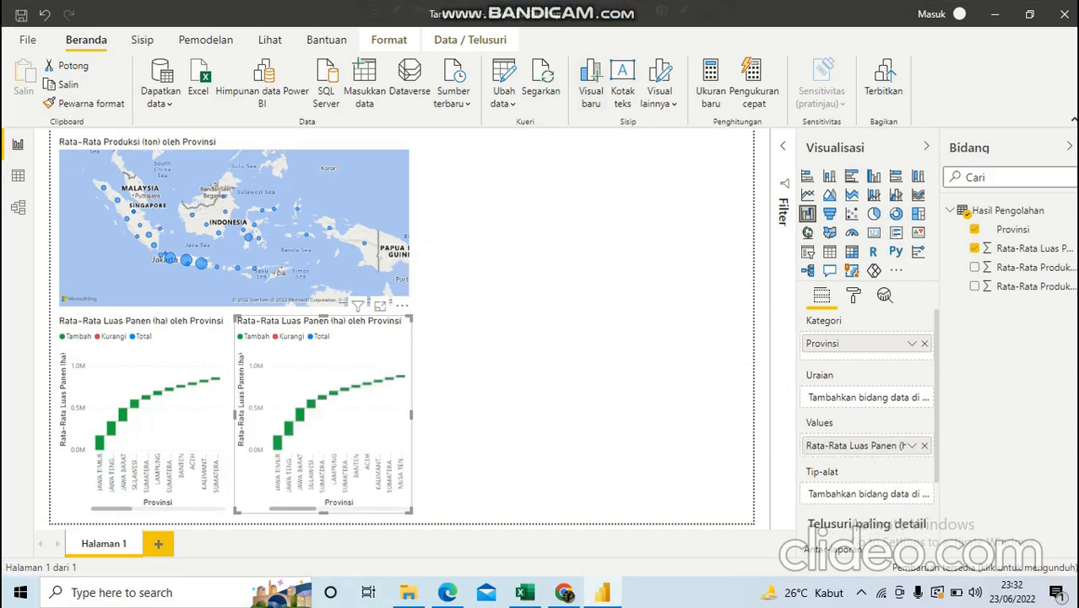
pyautogui.moveTo(614, 4)
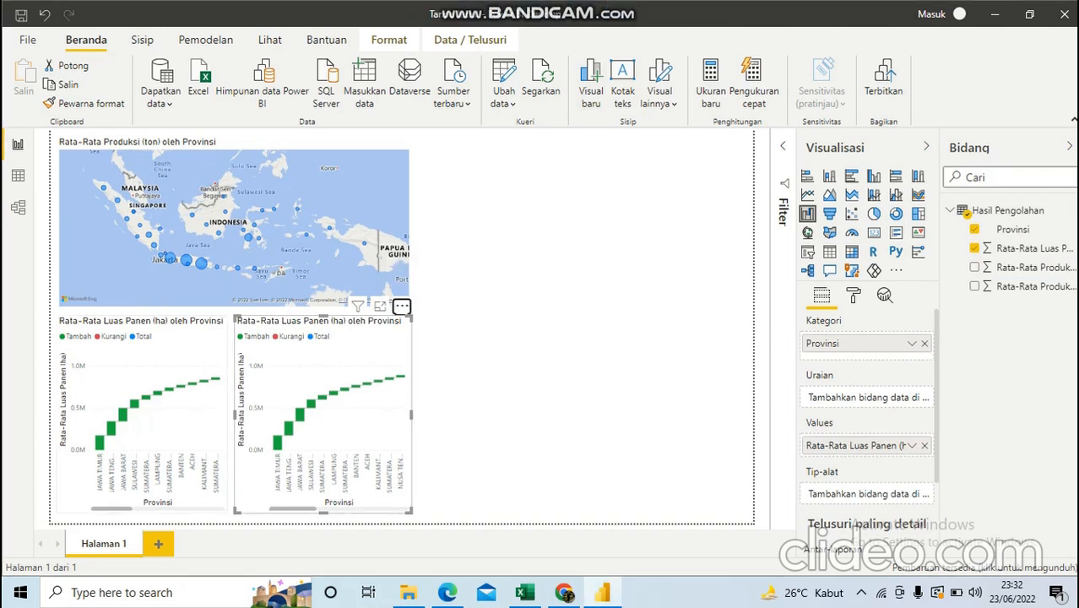
# Step: Sort the second waterfall chart in ascending order and look along the provinces of the first chart
pyautogui.click(401, 307)
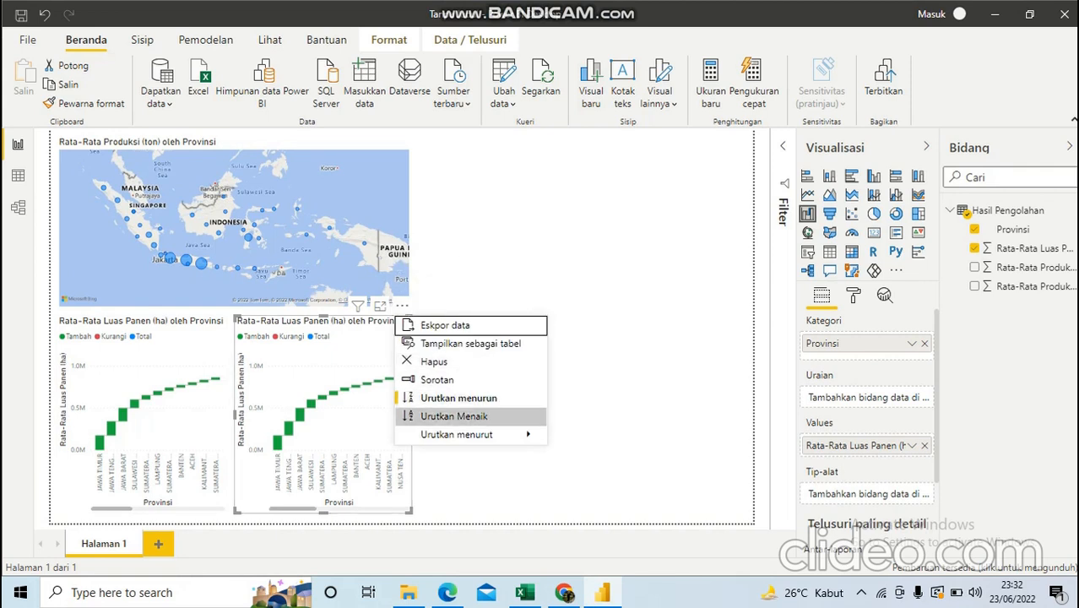
pyautogui.click(454, 416)
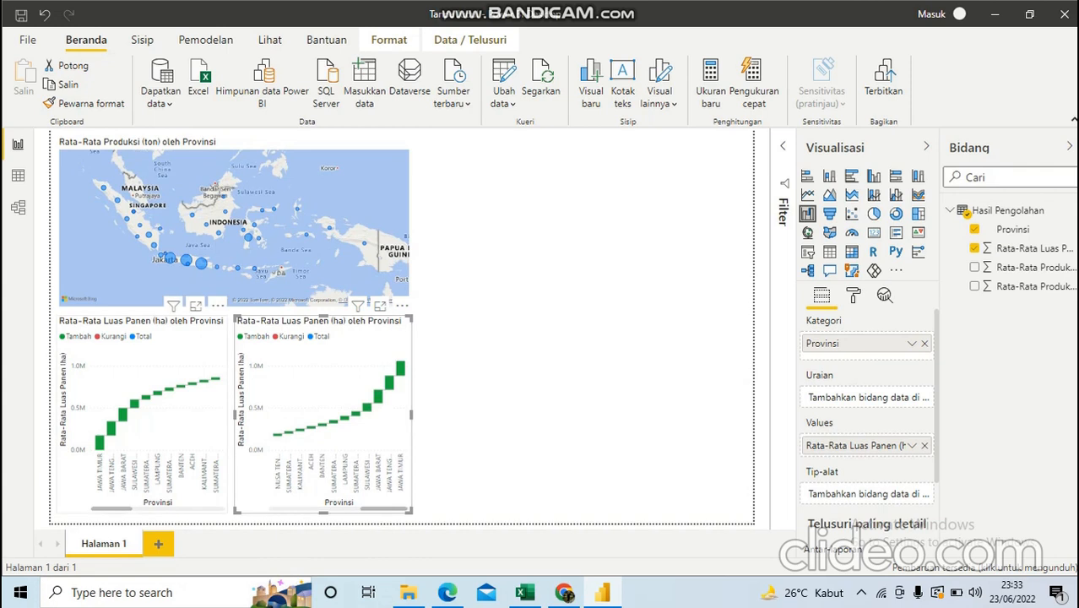
pyautogui.moveTo(112, 509); pyautogui.dragTo(203, 508)
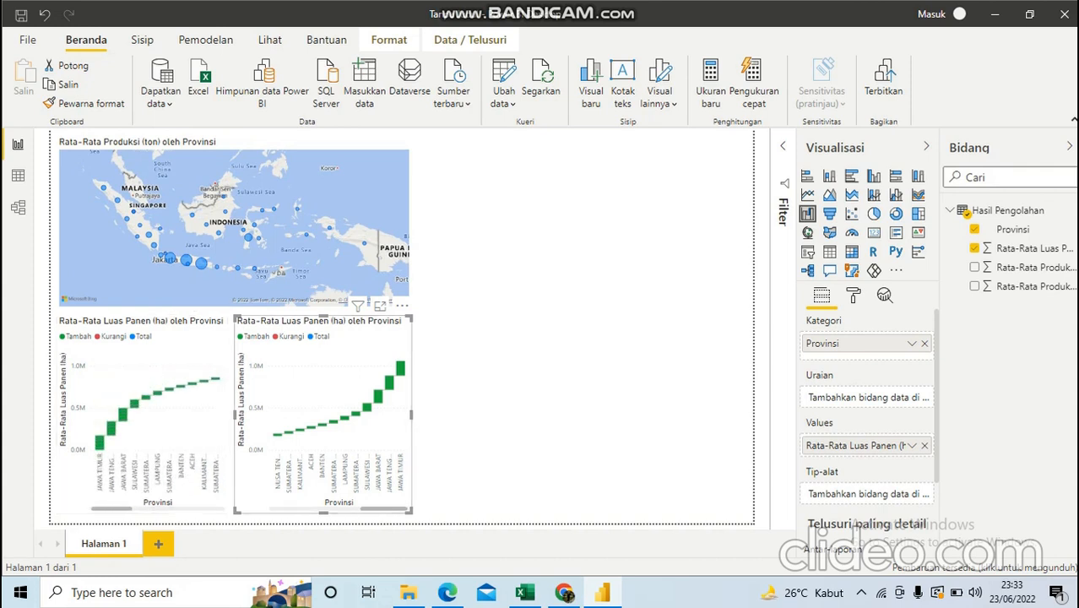
# Step: Add two empty area charts side by side next to the map, each about half the remaining page width
pyautogui.click(574, 338)
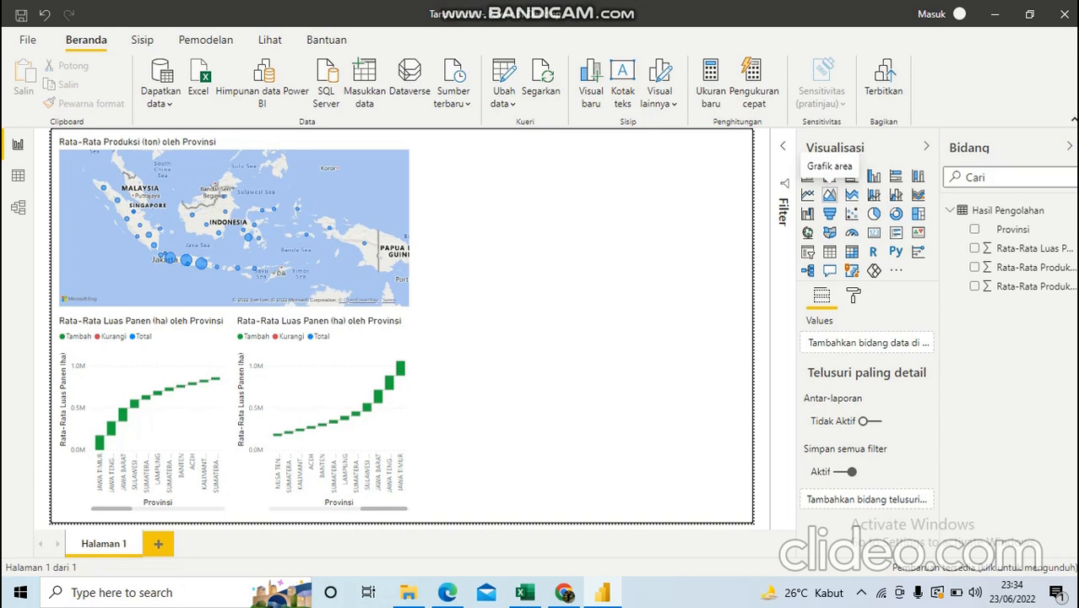
pyautogui.click(830, 194)
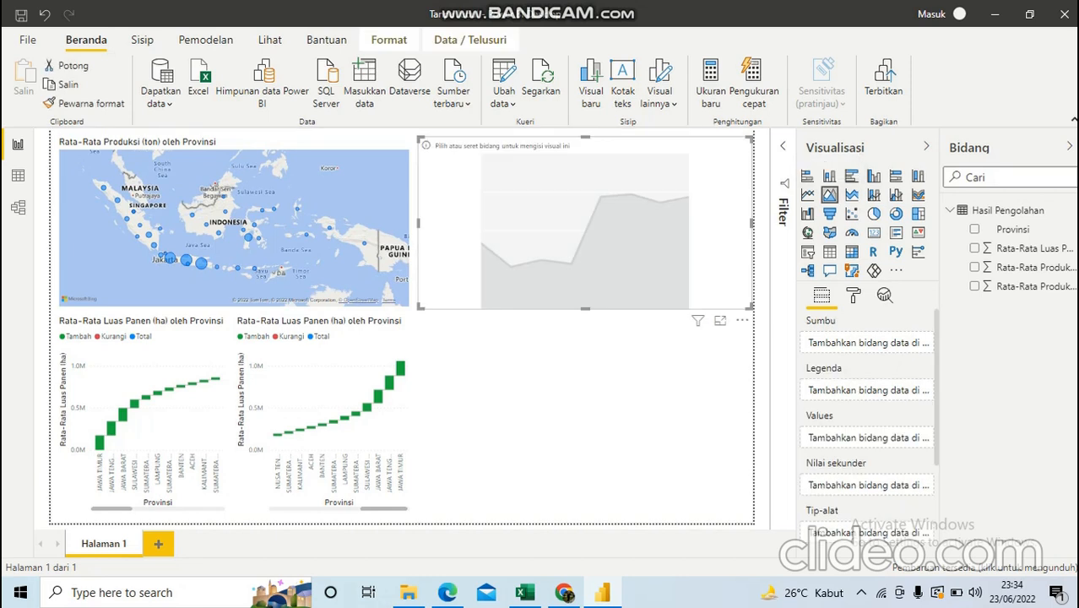
pyautogui.moveTo(751, 224); pyautogui.dragTo(581, 224)
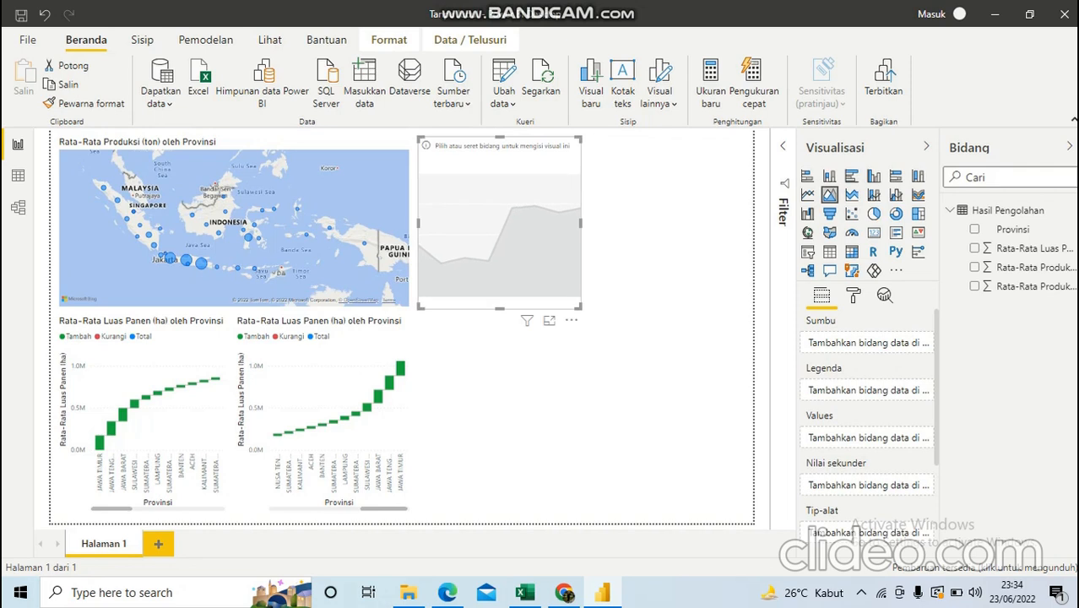
pyautogui.click(667, 279)
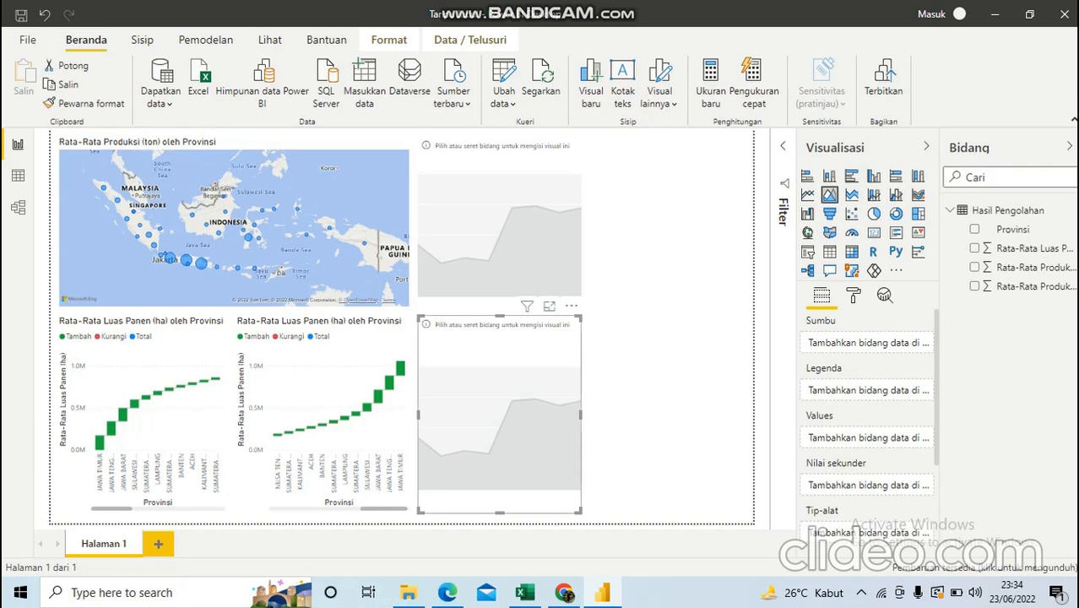
pyautogui.moveTo(498, 414); pyautogui.dragTo(670, 236)
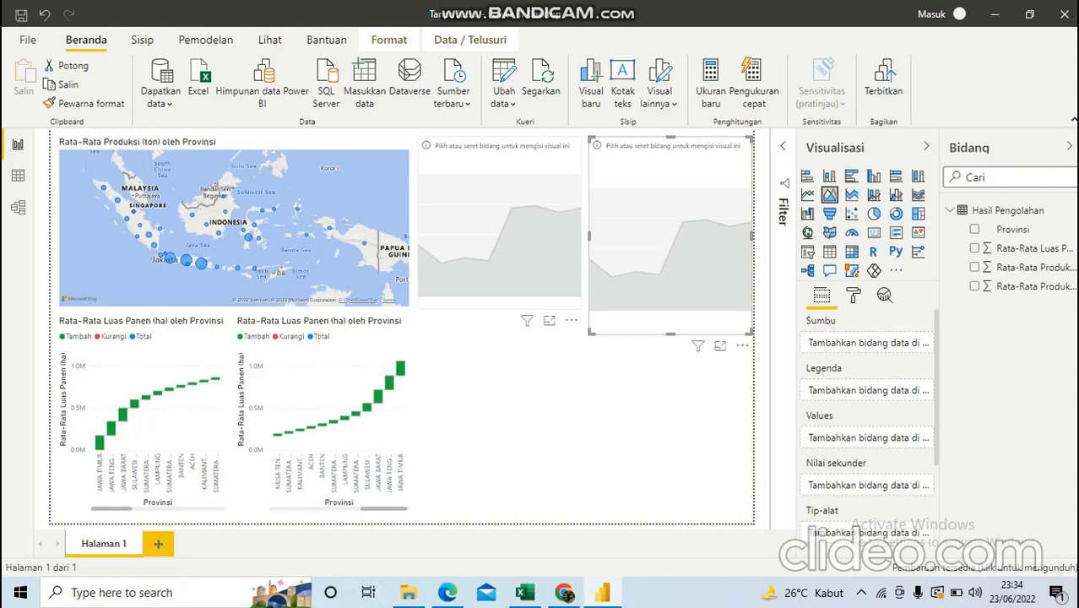
pyautogui.moveTo(590, 236)
pyautogui.mouseDown()
pyautogui.moveTo(602, 235)
pyautogui.moveTo(589, 235)
pyautogui.mouseUp()
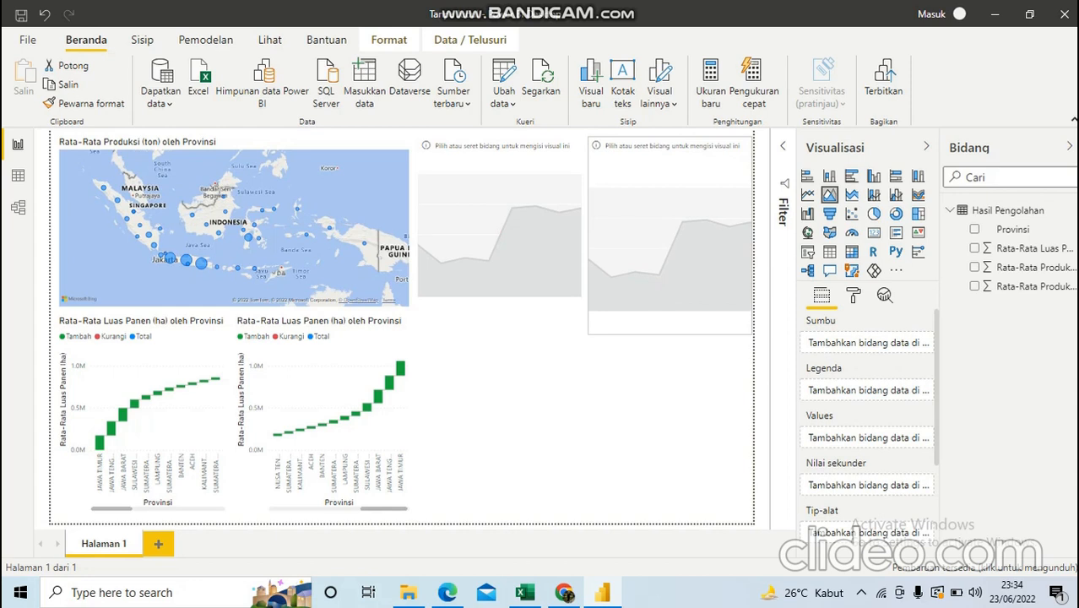
# Step: Shorten the second area chart to the height of the first, and nudge both area charts slightly closer to the map
pyautogui.moveTo(670, 334); pyautogui.dragTo(670, 310)
pyautogui.click(650, 391)
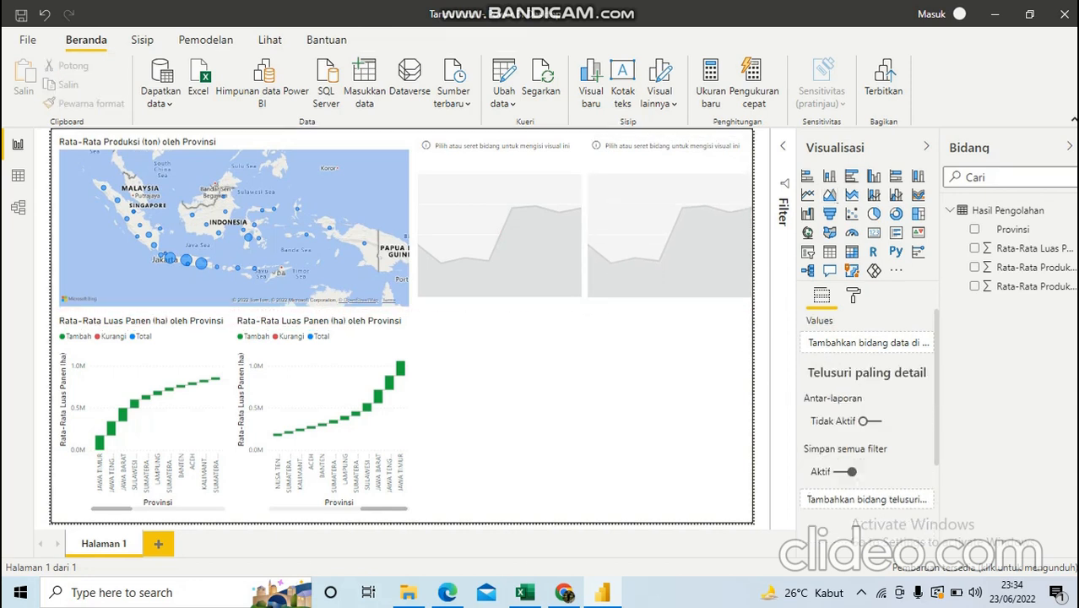
pyautogui.click(500, 245)
pyautogui.press('Left')
pyautogui.press('Left')
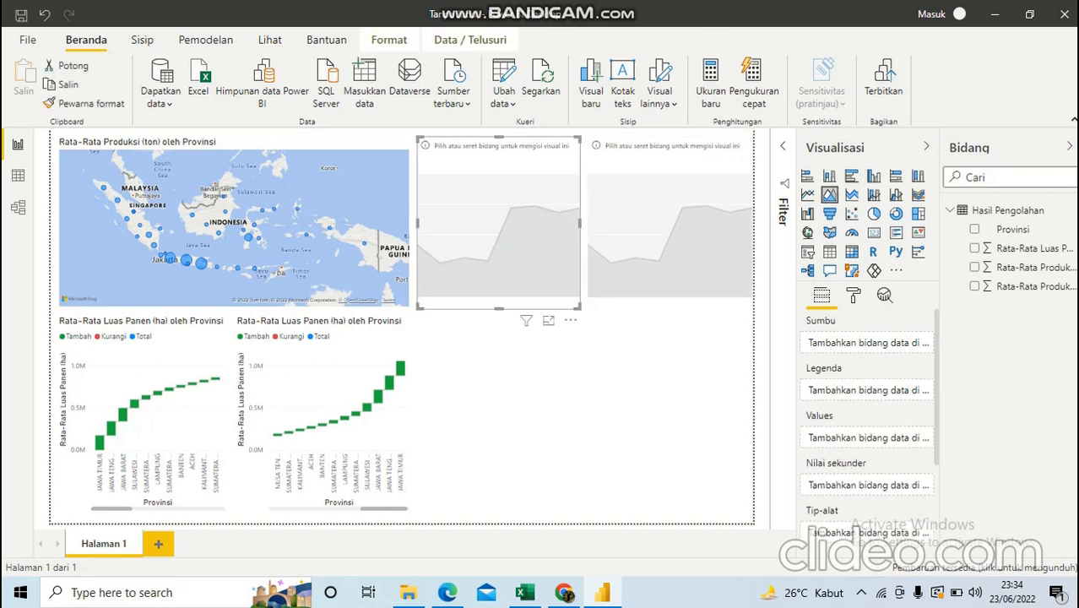
pyautogui.click(670, 233)
pyautogui.press('Left')
pyautogui.press('Left')
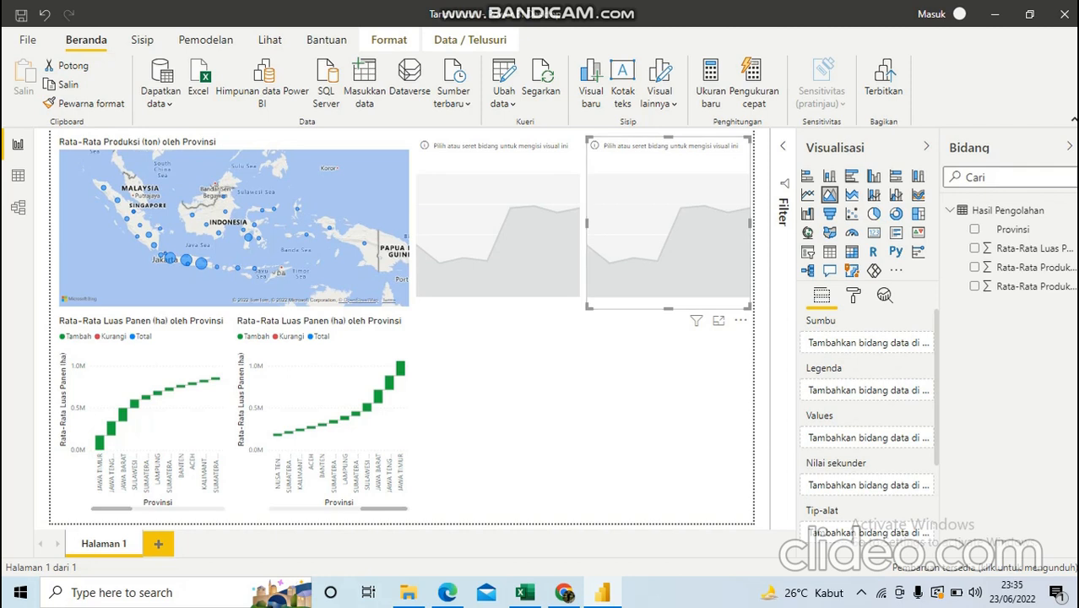
# Step: Fill the first area chart with Rata-Rata Produktivitas (ku/ha) as values and Provinsi as the axis
pyautogui.click(498, 237)
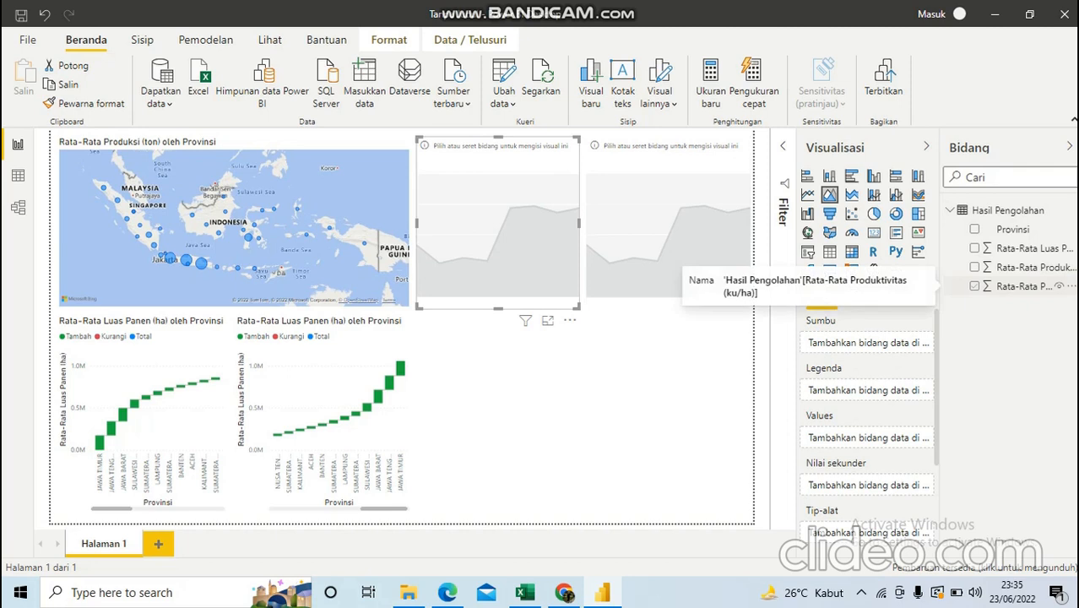
pyautogui.click(975, 286)
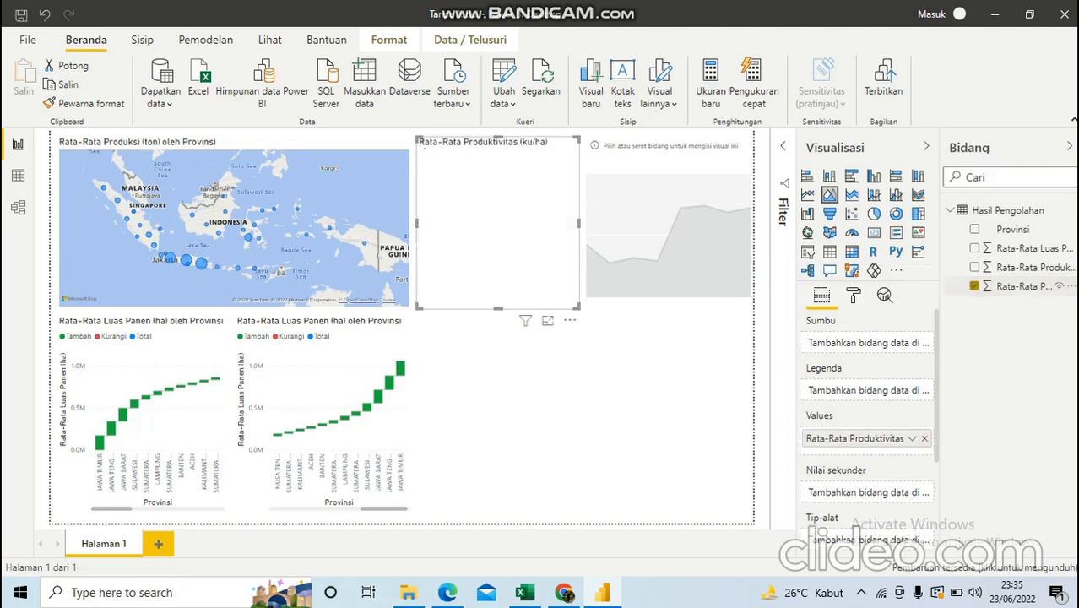
pyautogui.click(975, 229)
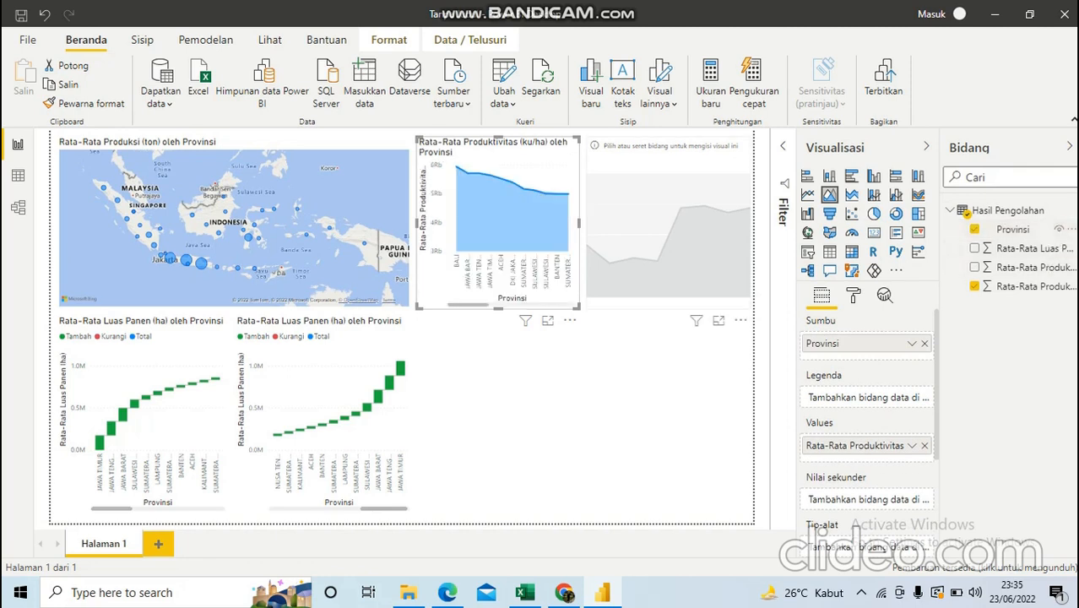
# Step: Fill the second area chart with the same Rata-Rata Produktivitas (ku/ha) values by Provinsi
pyautogui.click(676, 245)
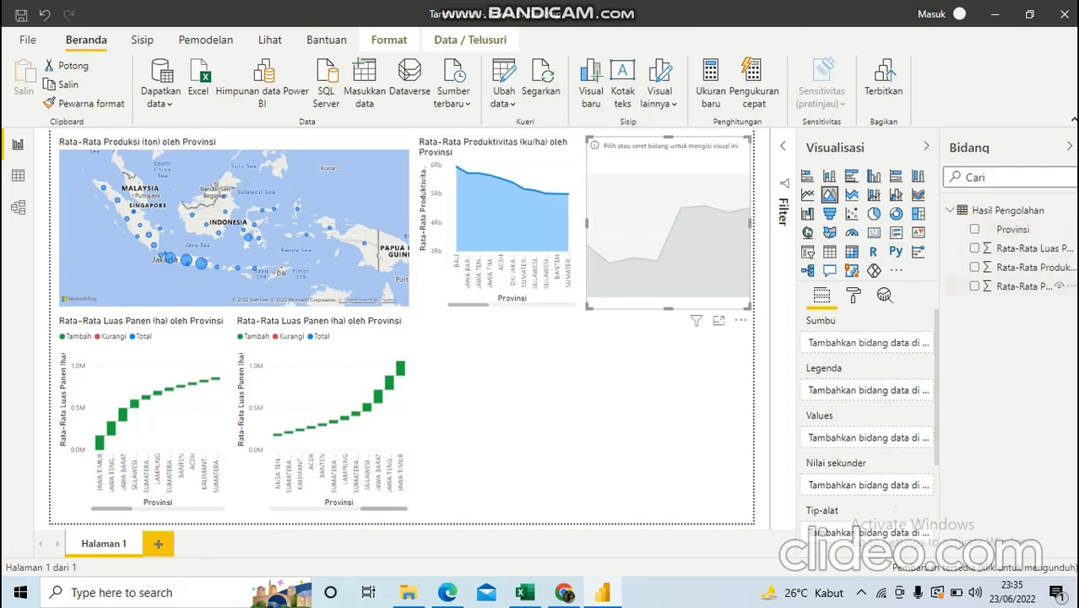
pyautogui.click(975, 286)
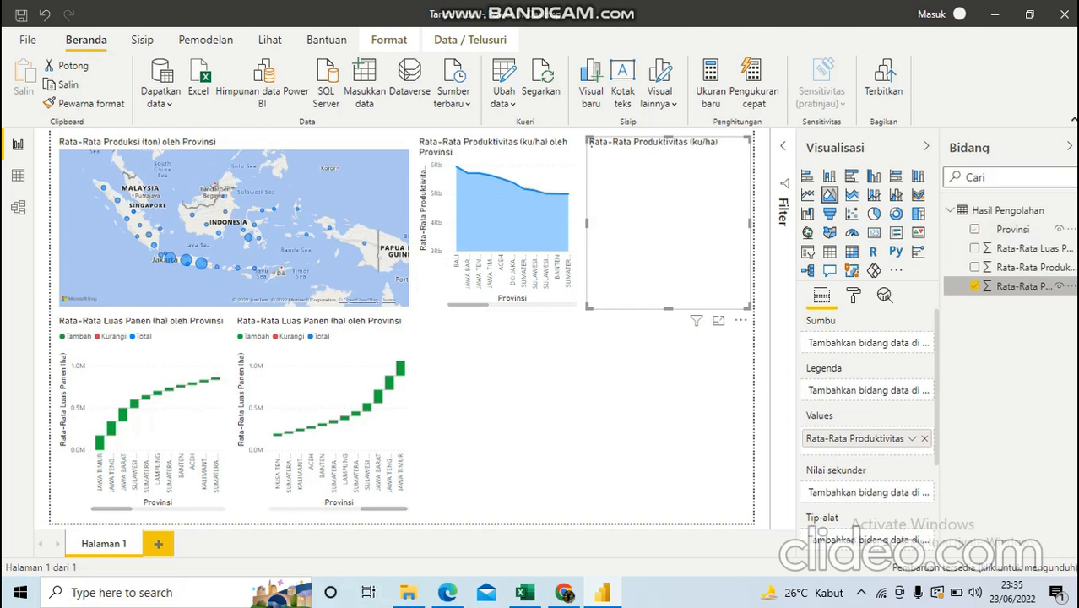
pyautogui.click(974, 229)
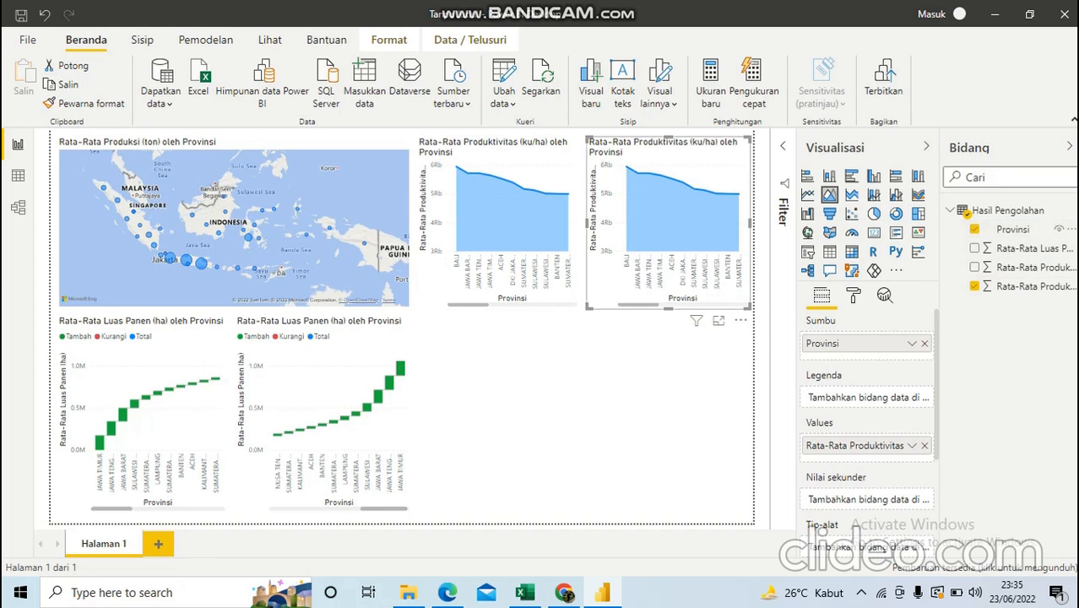
# Step: Sort the second area chart in ascending order and look along its provinces to the highest values
pyautogui.click(740, 320)
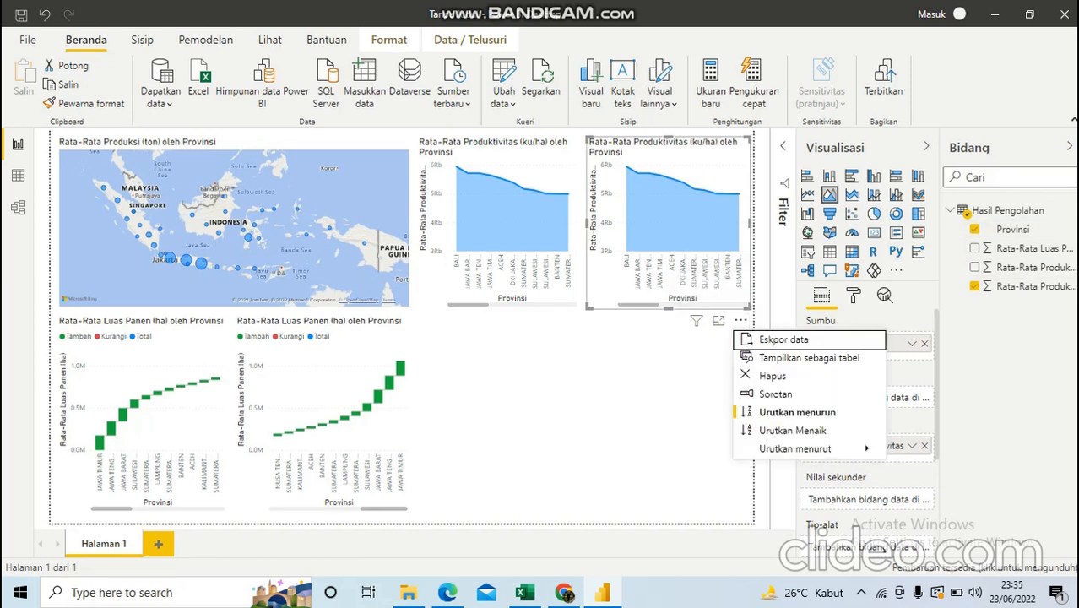
pyautogui.click(795, 431)
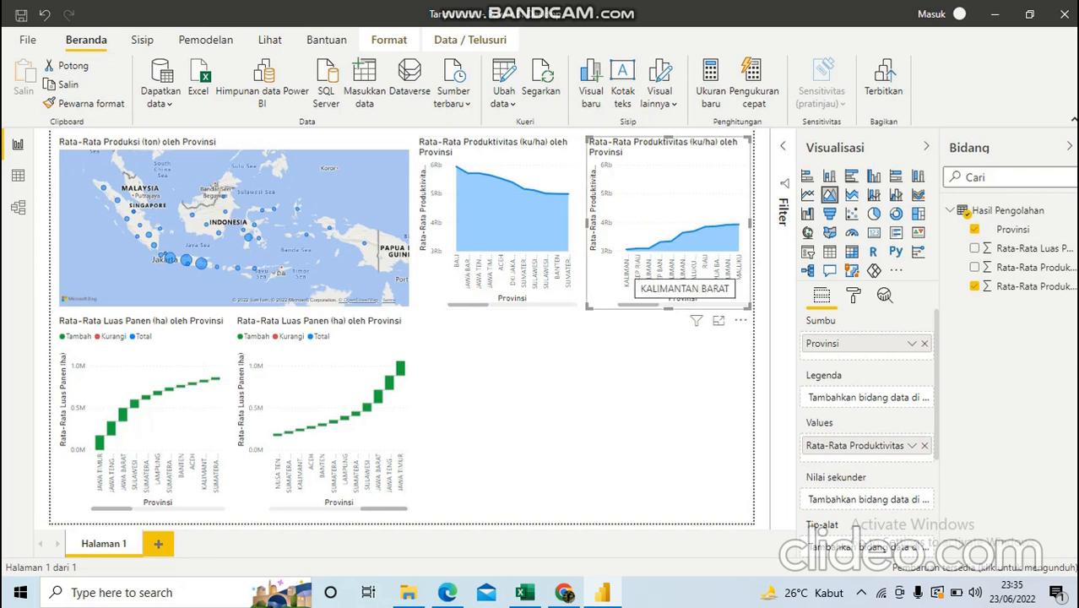
pyautogui.moveTo(639, 305); pyautogui.dragTo(743, 304)
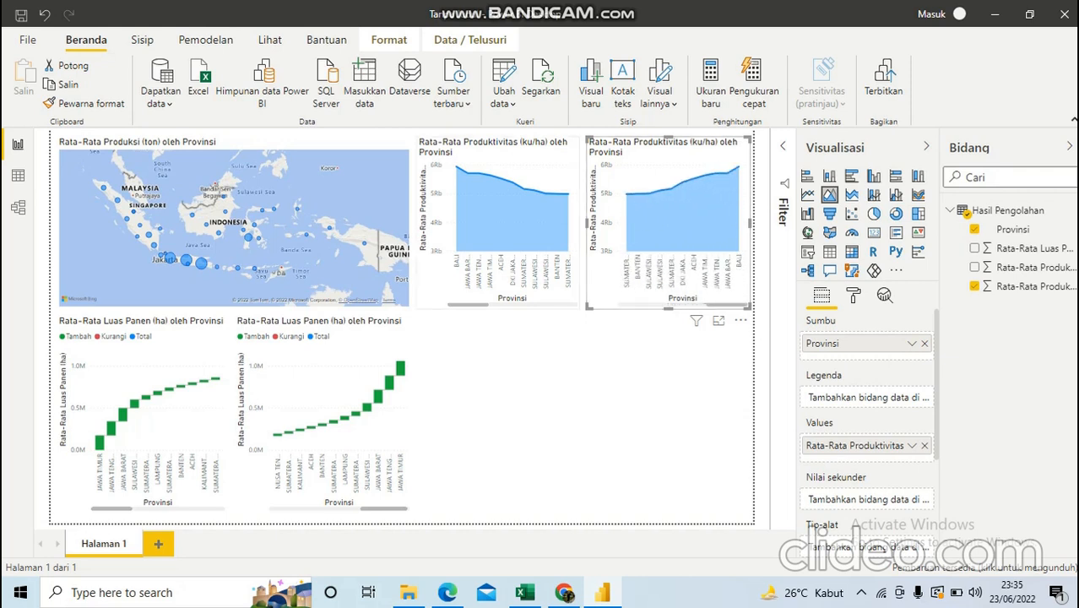
# Step: Add an empty treemap below the two area charts and widen it to span both of them
pyautogui.click(581, 406)
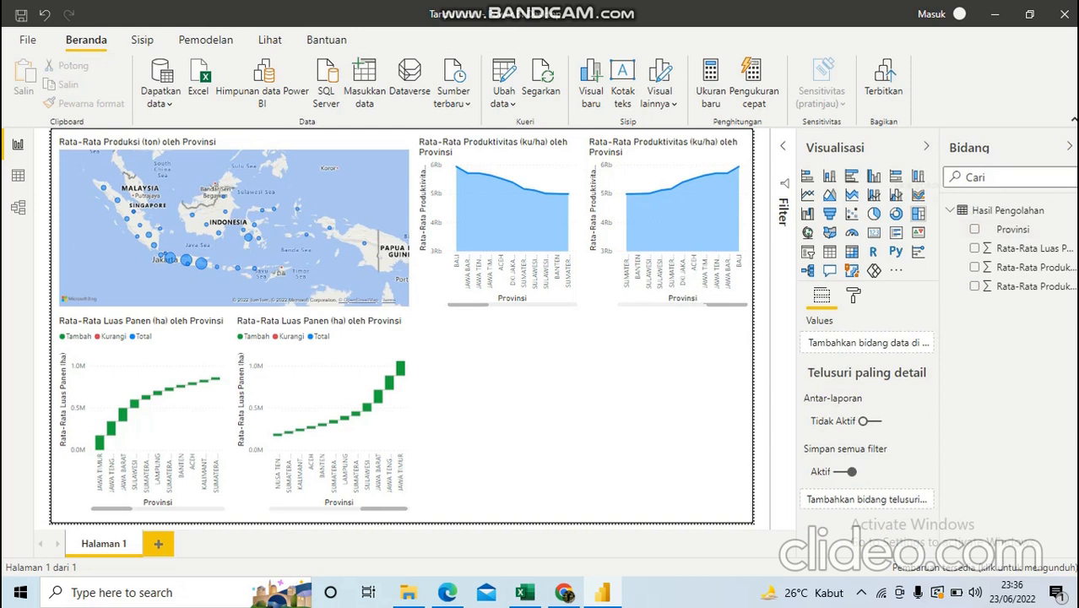
pyautogui.click(917, 214)
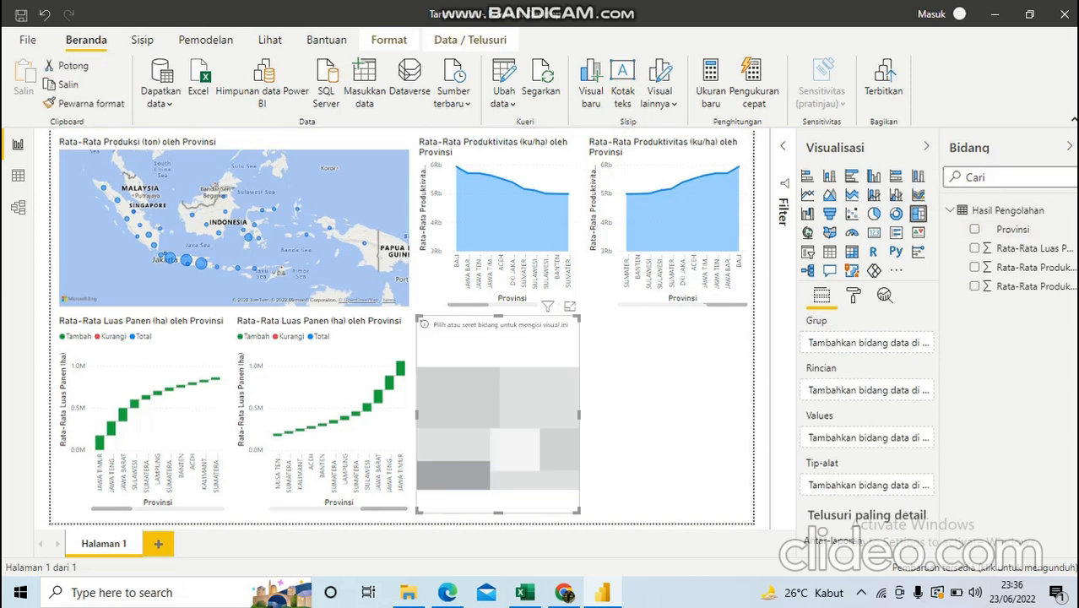
pyautogui.moveTo(579, 415); pyautogui.dragTo(687, 415)
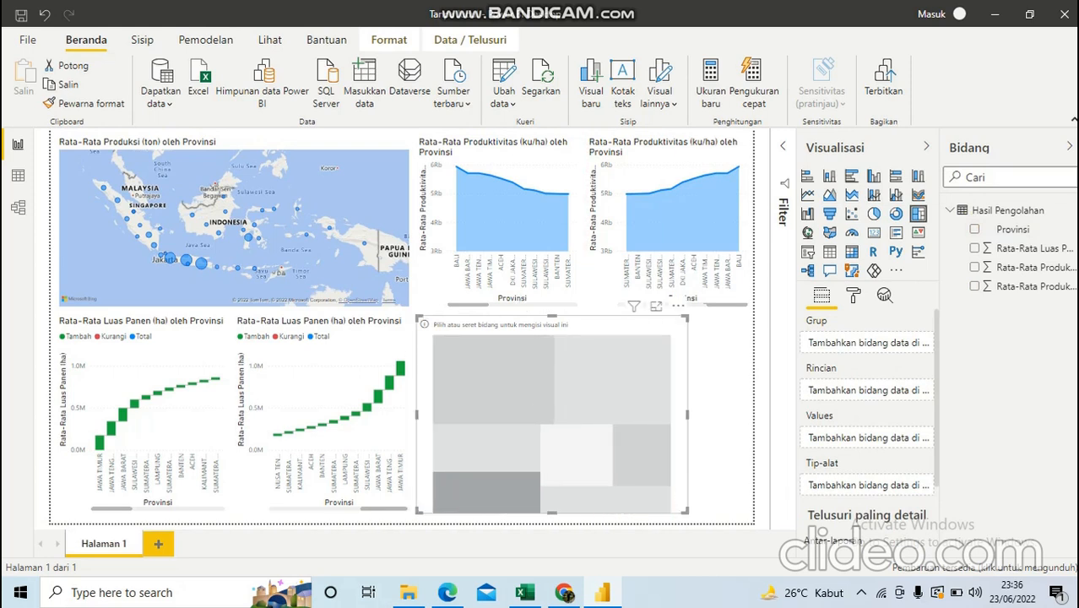
pyautogui.moveTo(687, 415); pyautogui.dragTo(749, 415)
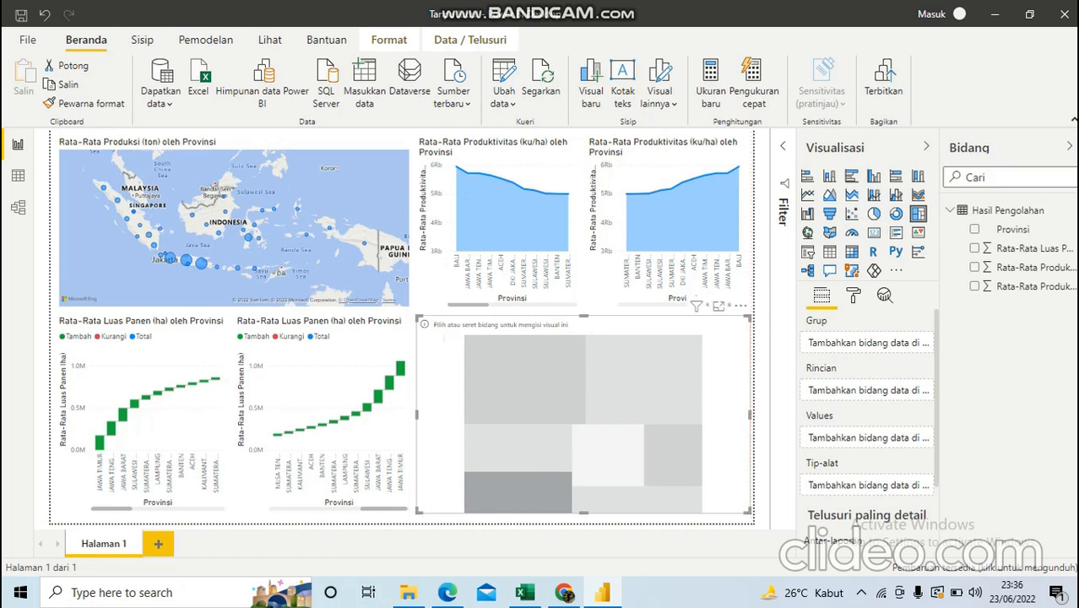
pyautogui.click(762, 417)
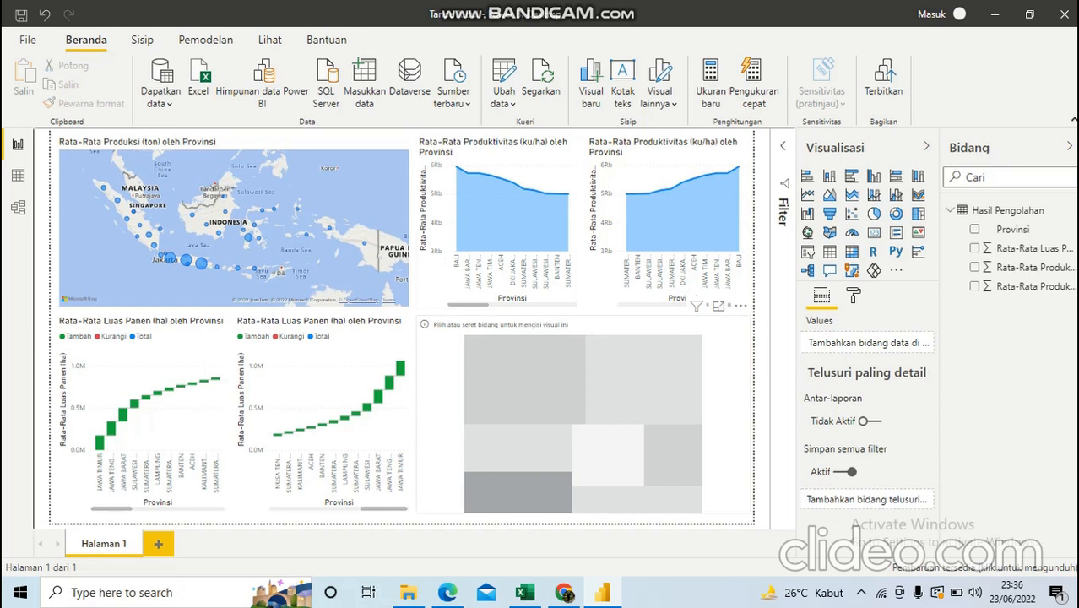
# Step: Fill the treemap with Rata-Rata Produksi (ton) as values, grouped by Provinsi
pyautogui.click(583, 414)
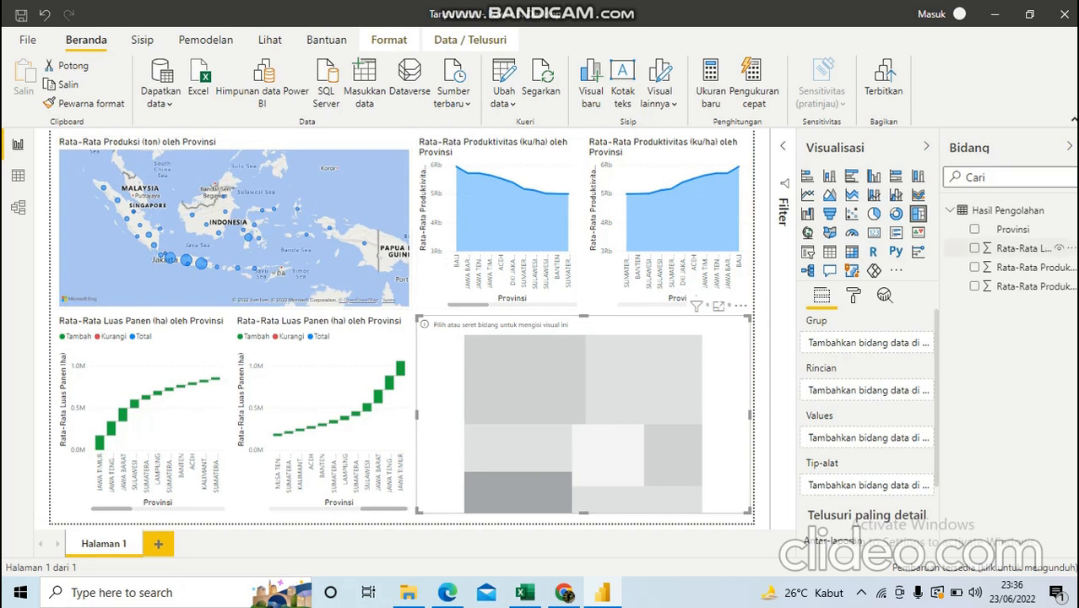
pyautogui.click(975, 266)
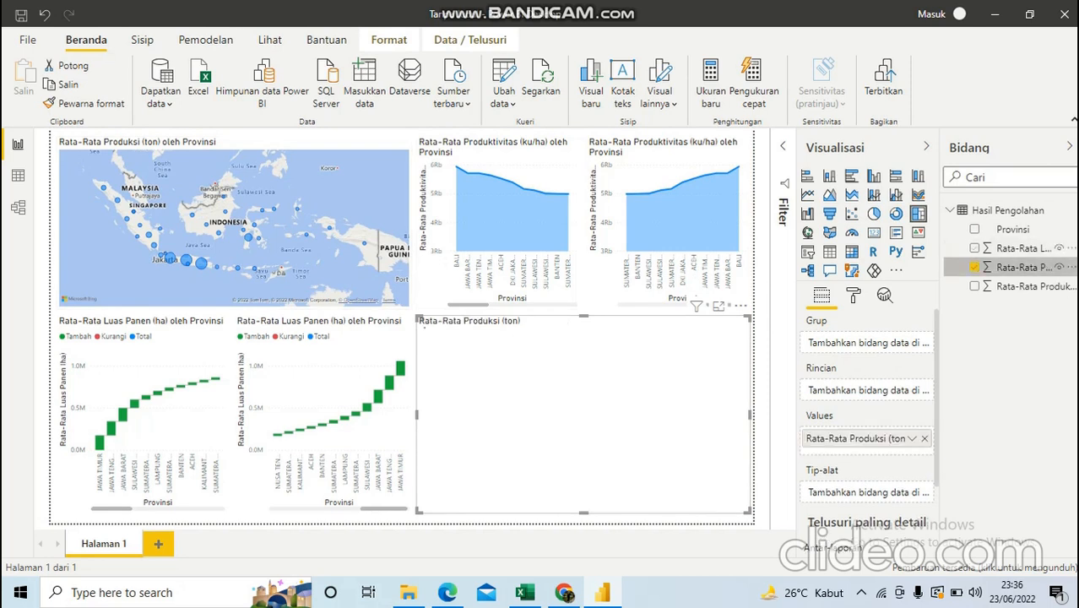
pyautogui.click(975, 228)
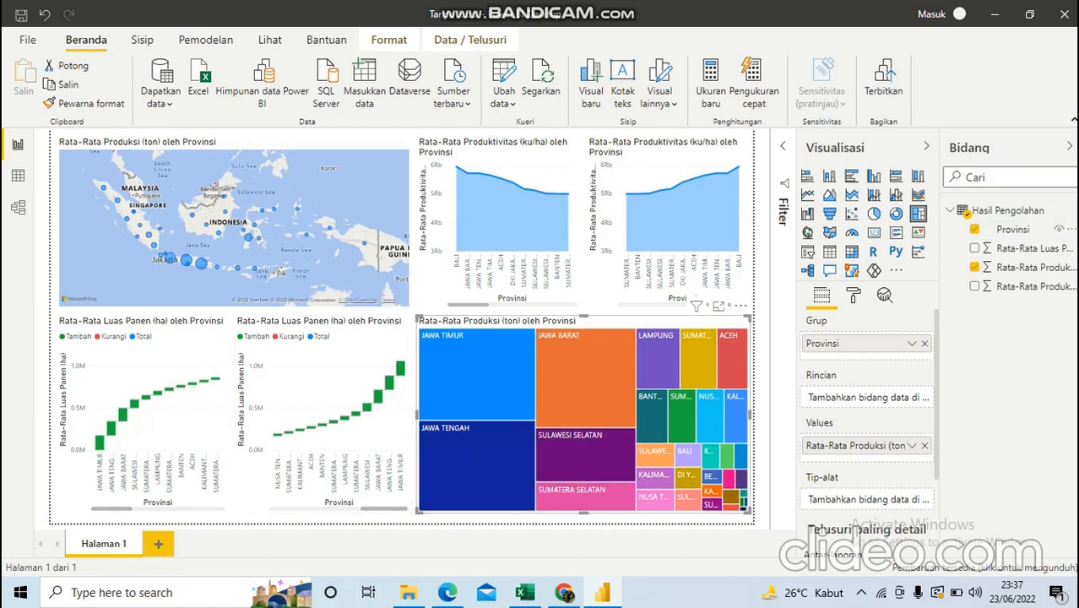
pyautogui.click(582, 518)
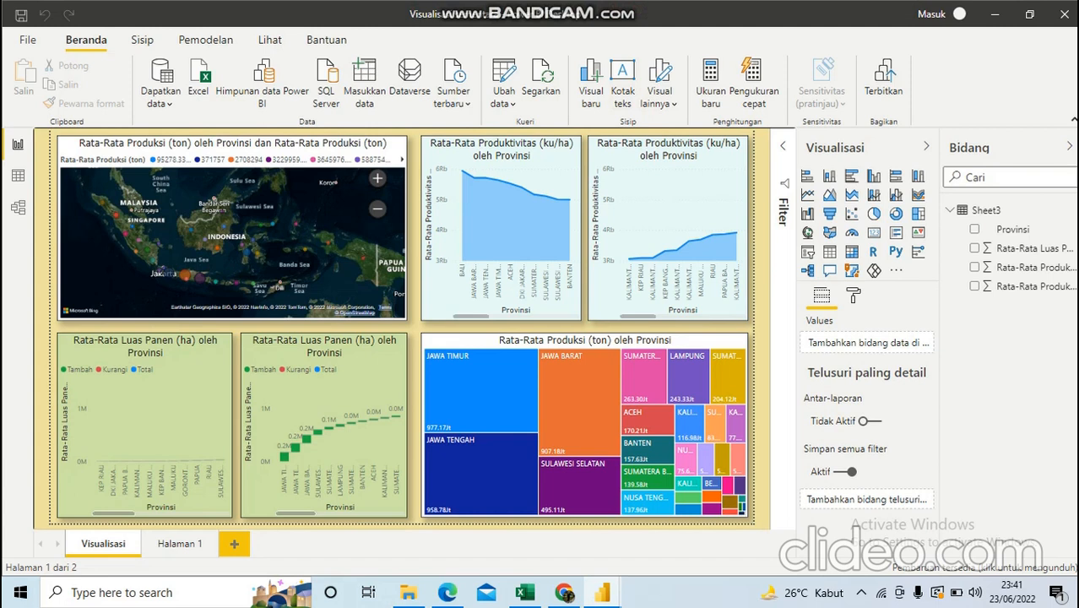
pyautogui.click(926, 146)
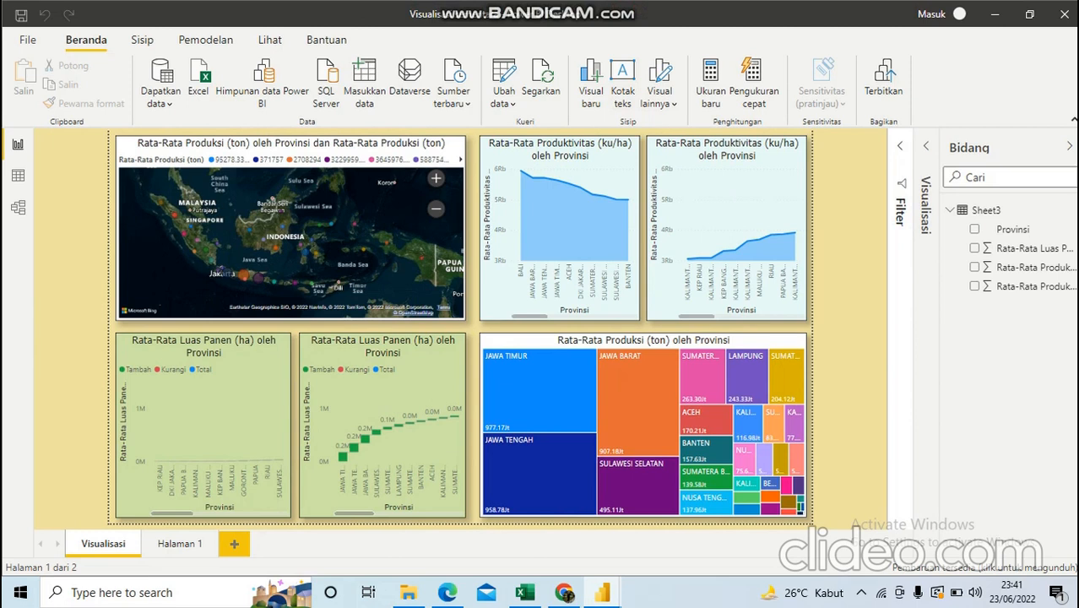
pyautogui.click(926, 146)
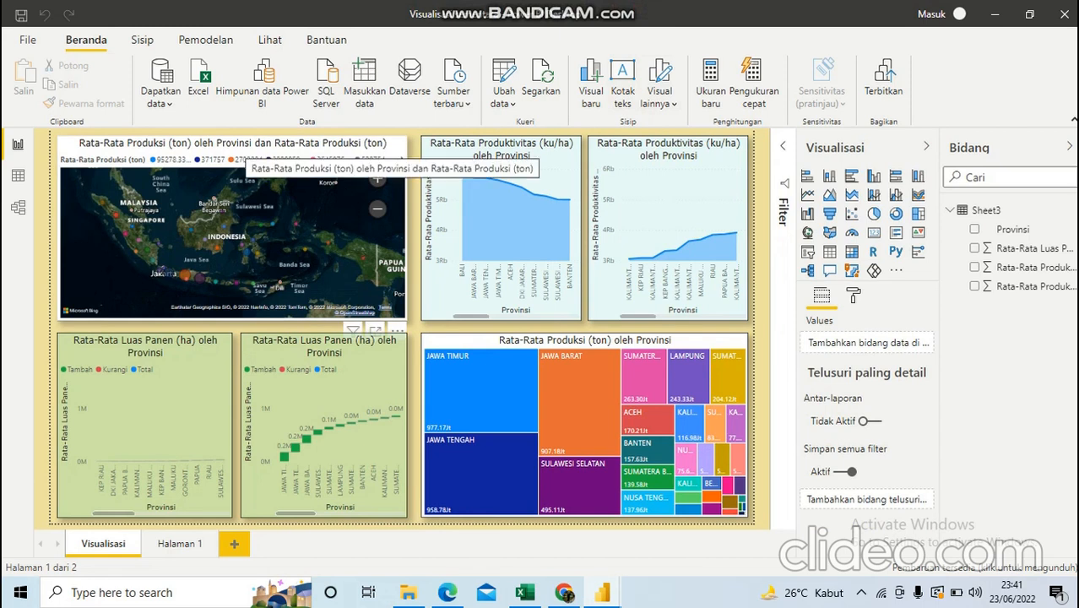
# Step: Show the Rata-Rata Produksi (ton) map together with its data table and inspect the details of individual province bubbles
pyautogui.click(268, 152)
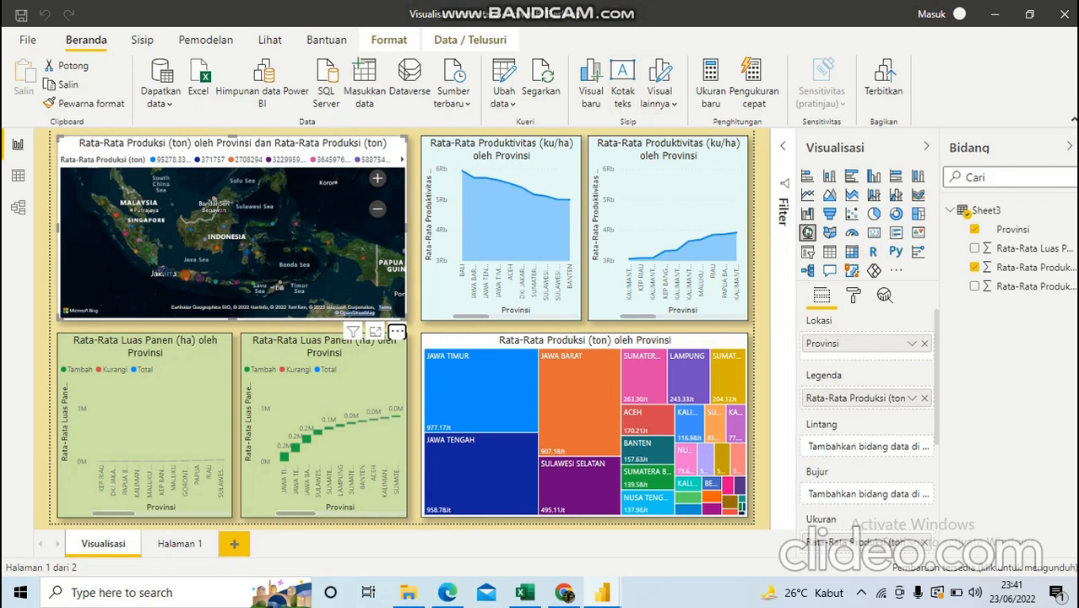
pyautogui.click(397, 331)
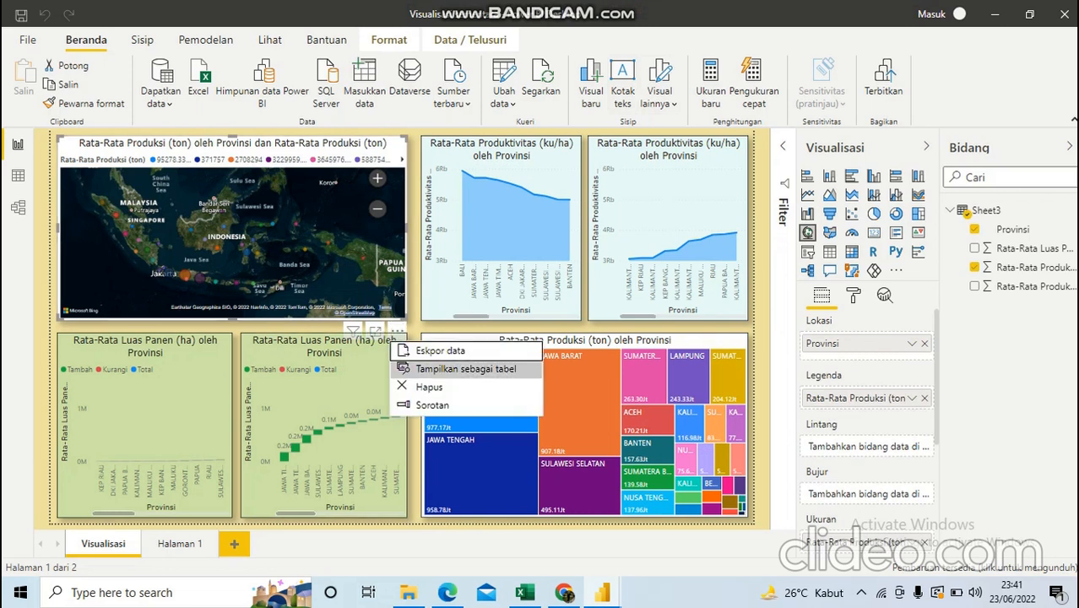
pyautogui.click(441, 369)
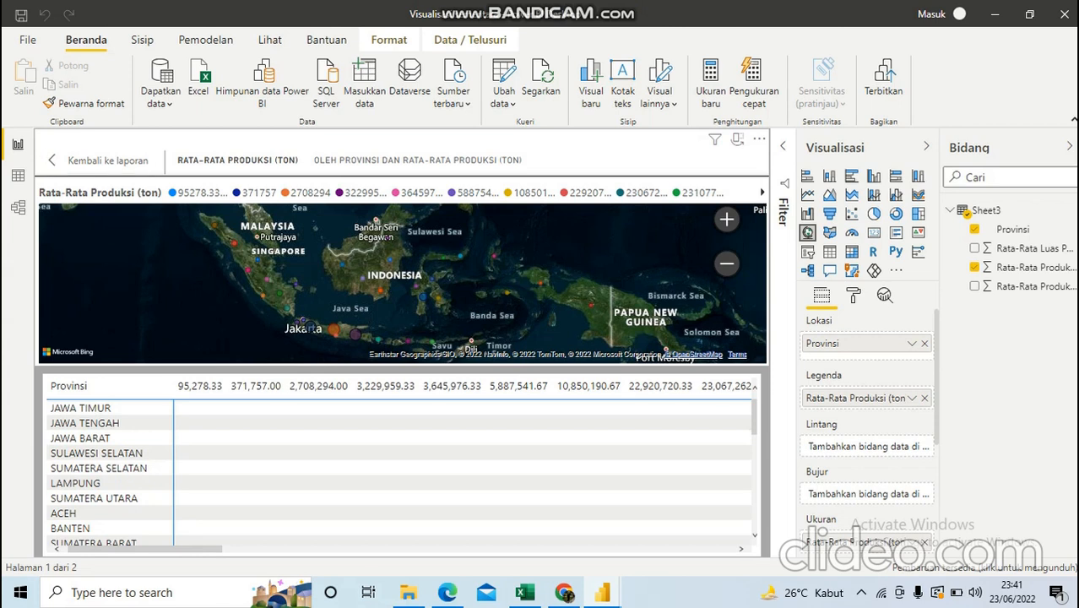
pyautogui.moveTo(235, 243)
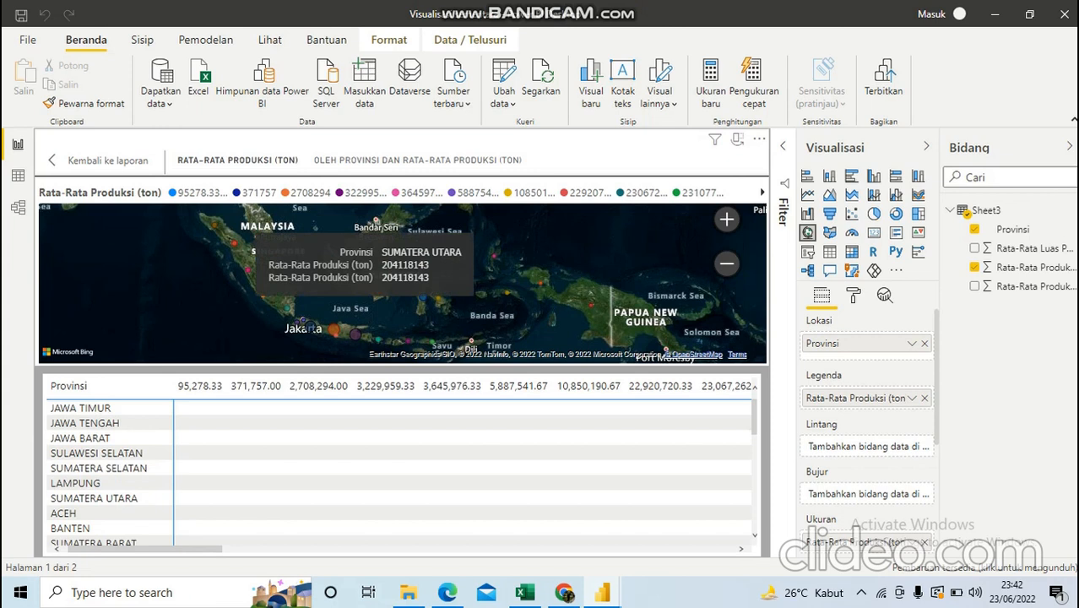
pyautogui.moveTo(335, 330)
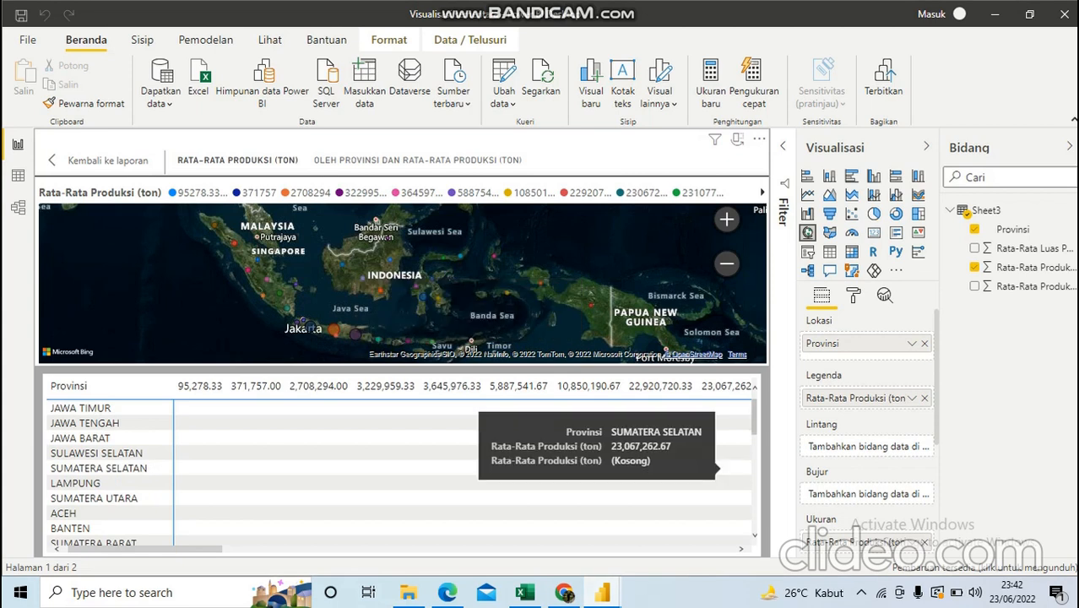
# Step: Examine each province's average production in the map's data table, from JAWA TIMUR down to KEP RIAU, and return to the report
pyautogui.scroll(-5, 397, 473)
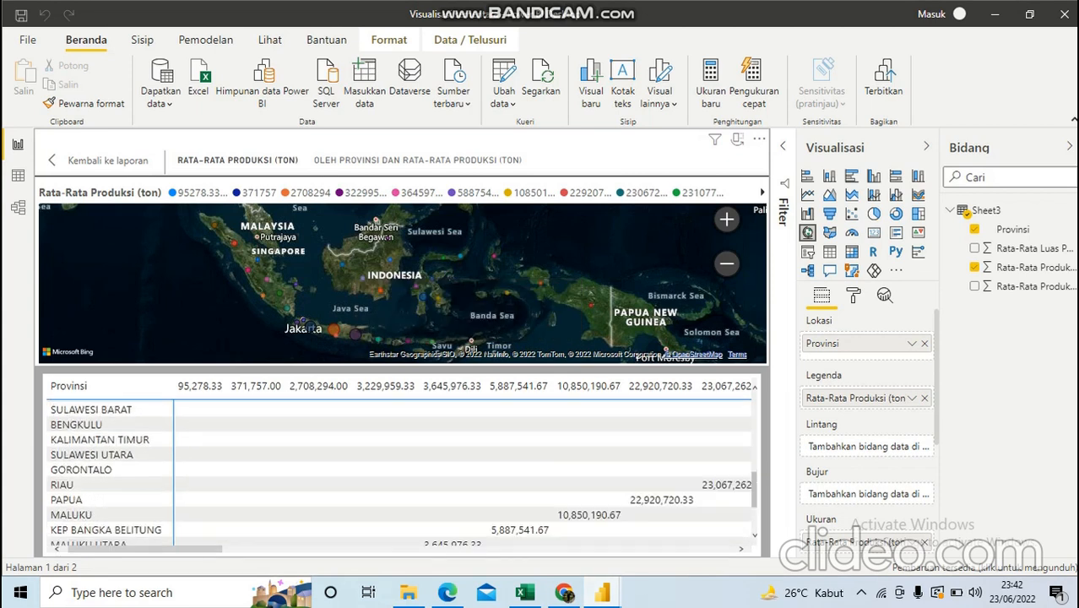
pyautogui.scroll(-3, 397, 473)
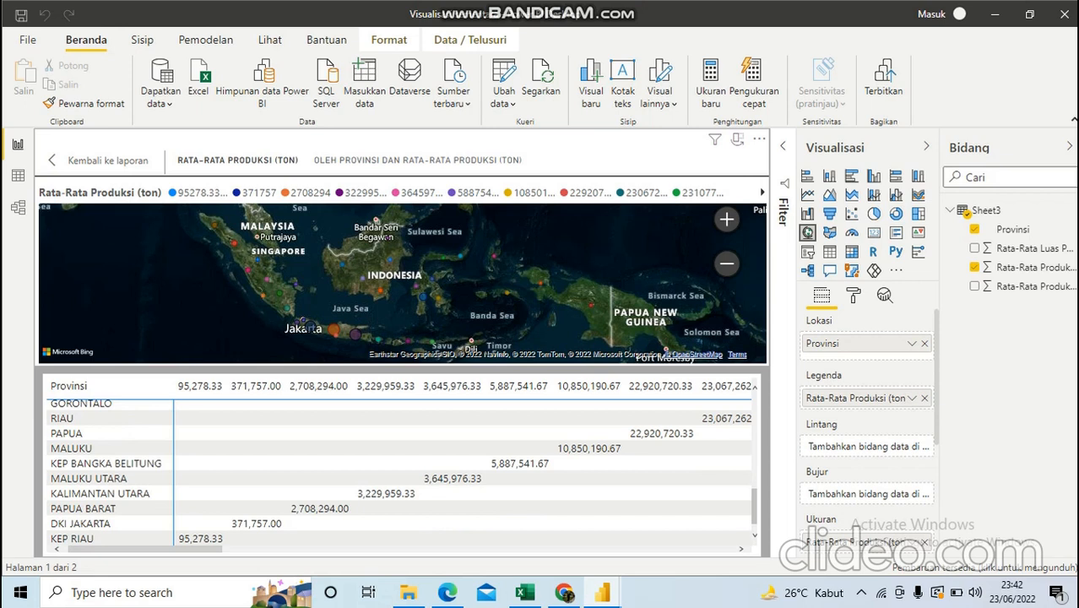
pyautogui.scroll(10, 401, 473)
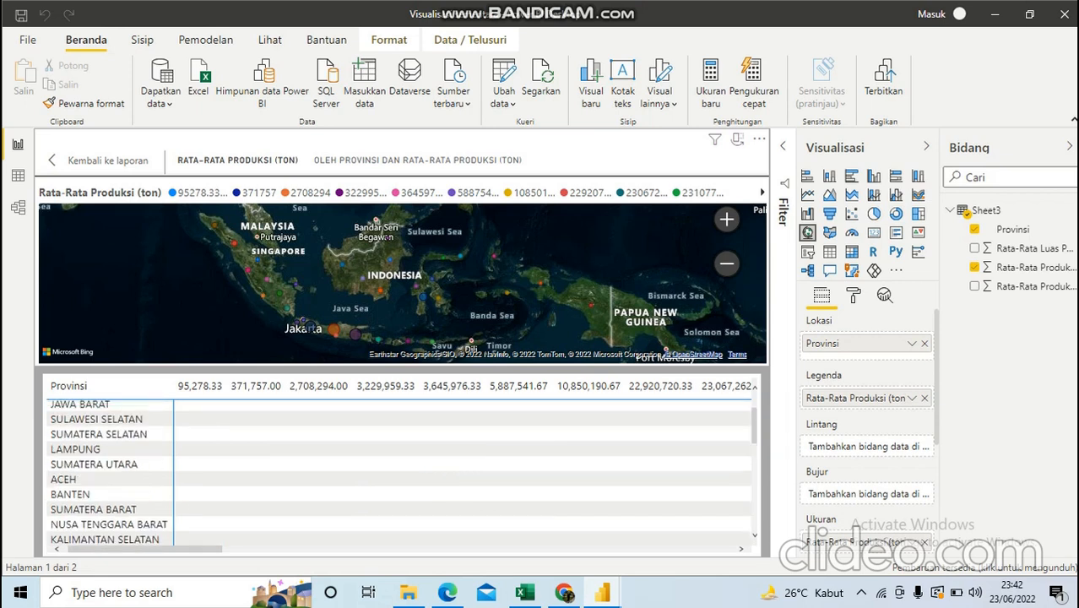
pyautogui.moveTo(145, 548); pyautogui.dragTo(654, 548)
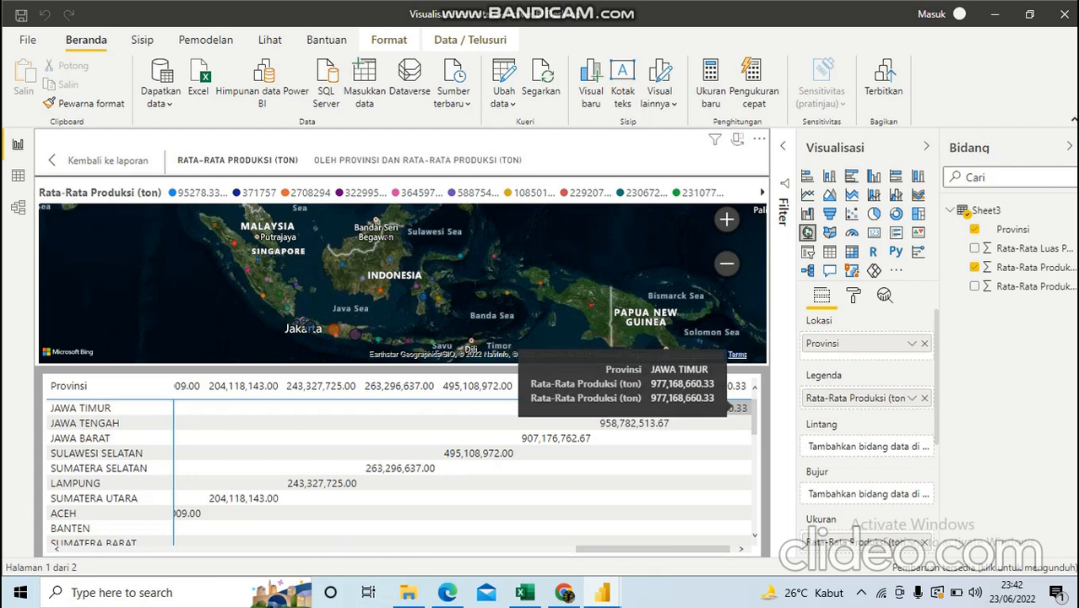
pyautogui.scroll(-5, 712, 413)
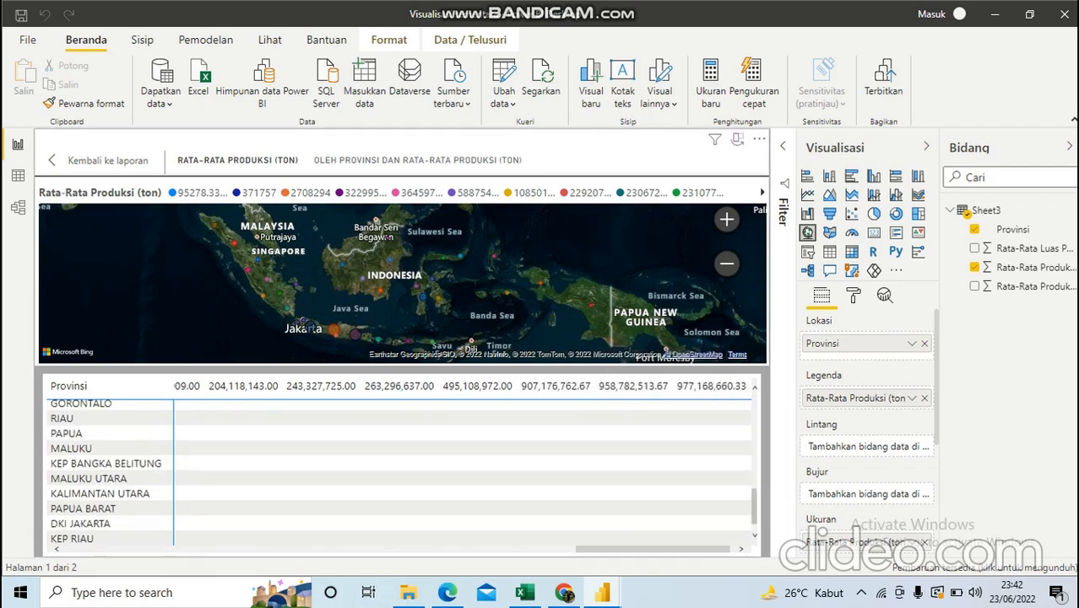
pyautogui.moveTo(717, 549); pyautogui.dragTo(211, 545)
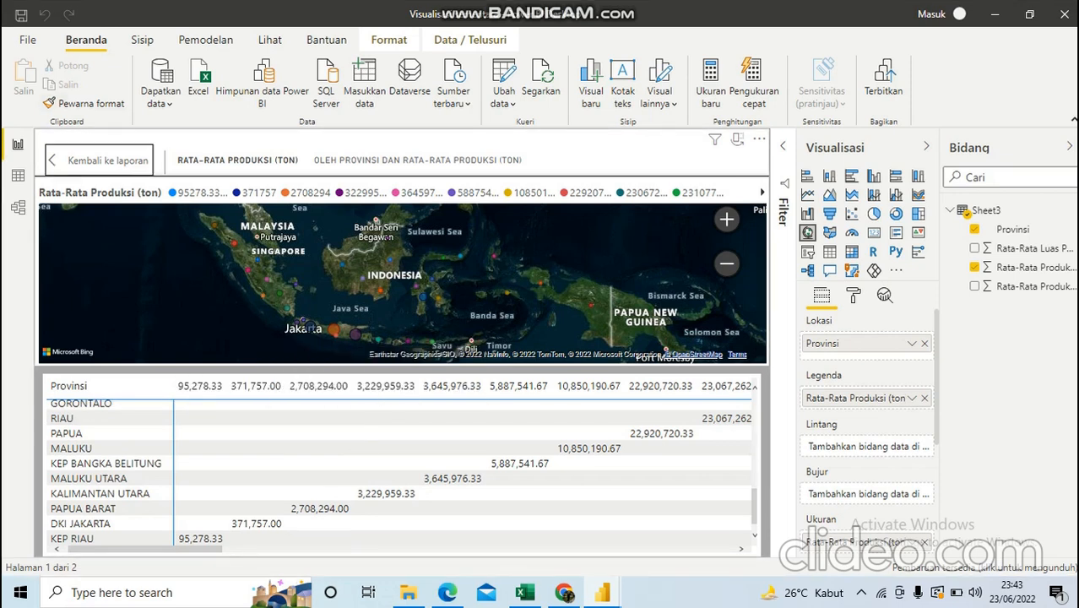
pyautogui.click(99, 160)
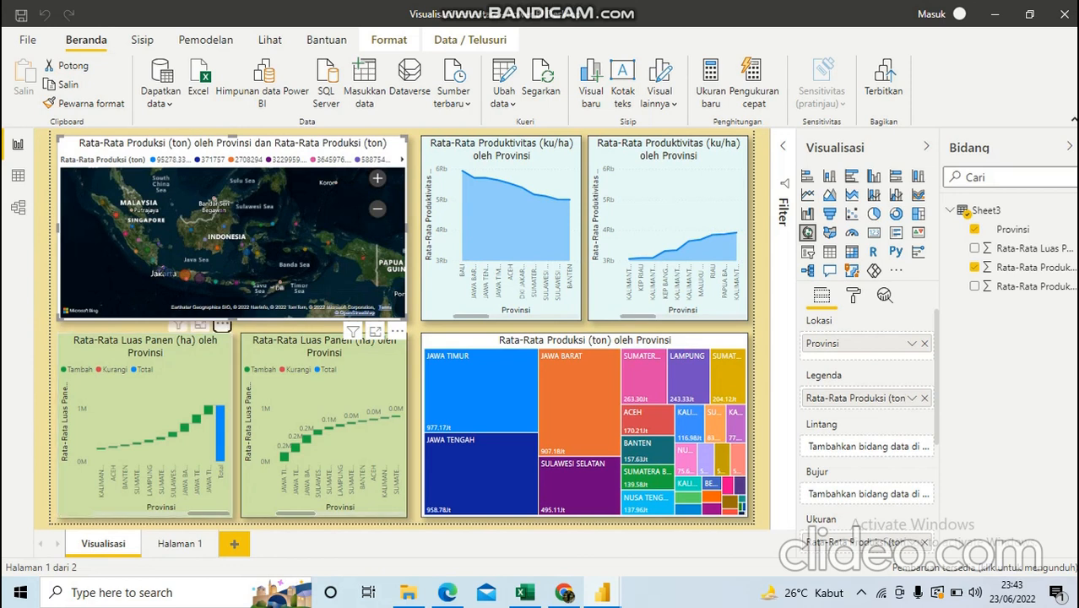
# Step: Show the ascending Rata-Rata Luas Panen (ha) waterfall chart as a table, examine the provinces' harvested areas down to the last row, and return to the report
pyautogui.click(223, 325)
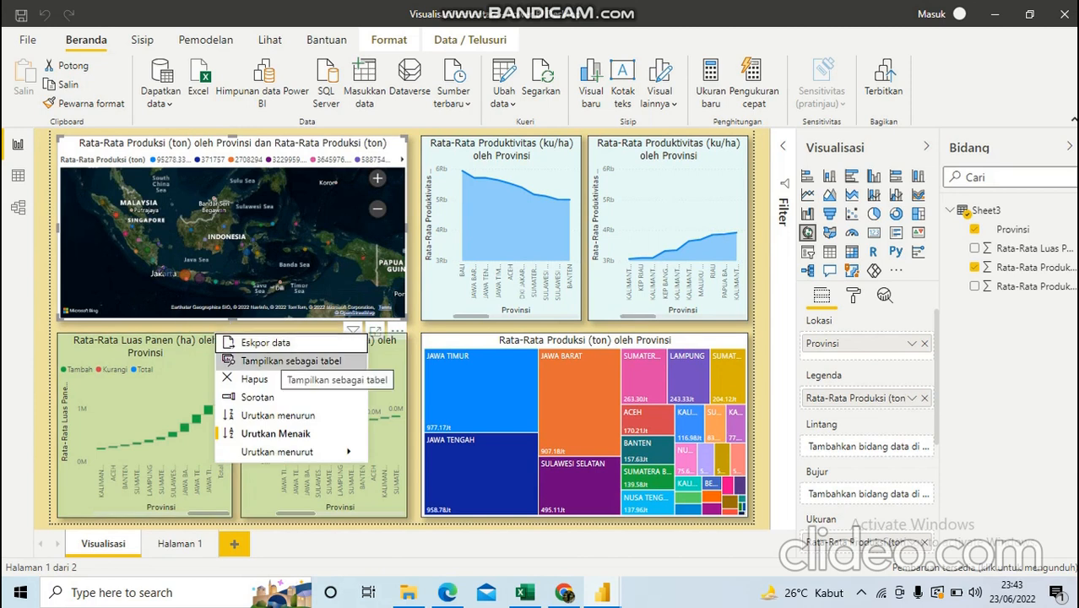
pyautogui.click(283, 361)
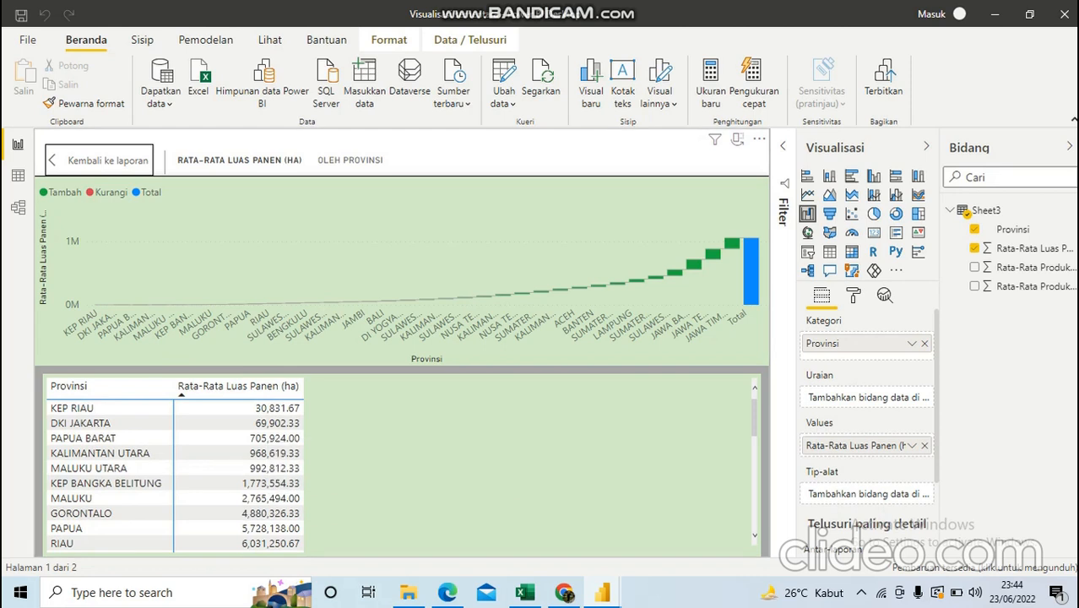
pyautogui.scroll(-8, 173, 473)
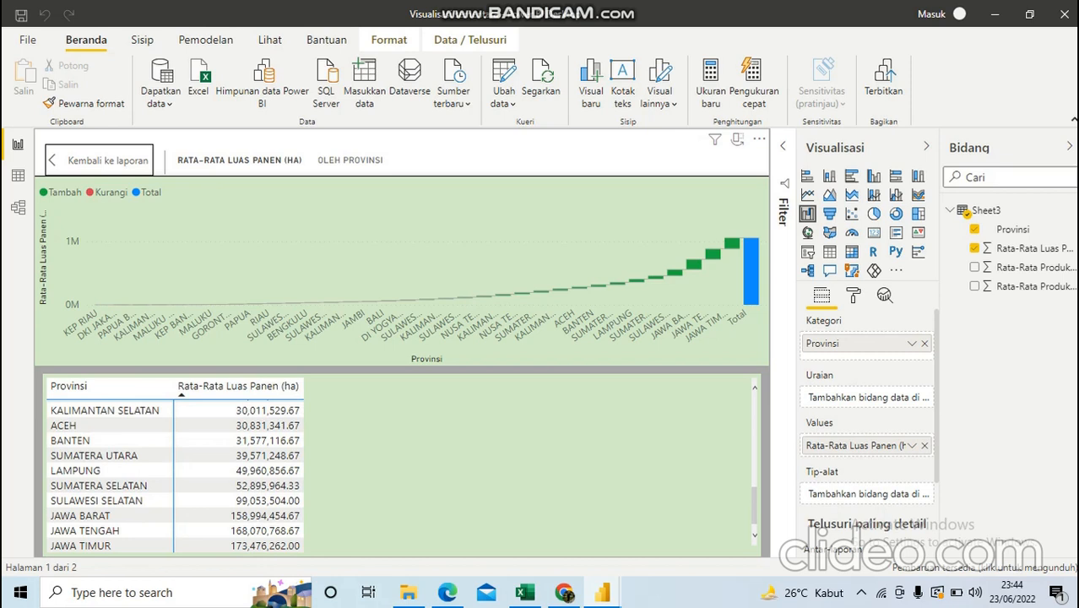
pyautogui.click(100, 160)
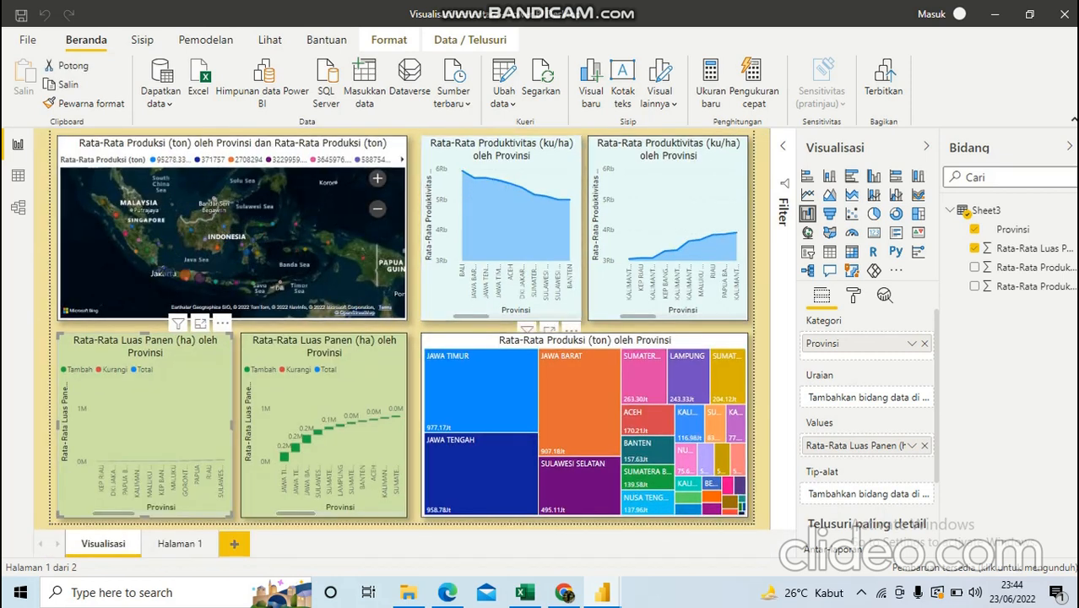
# Step: Show the descending Rata-Rata Produktivitas (ku/ha) area chart as a table, examine every province's productivity, and return to the report
pyautogui.click(511, 236)
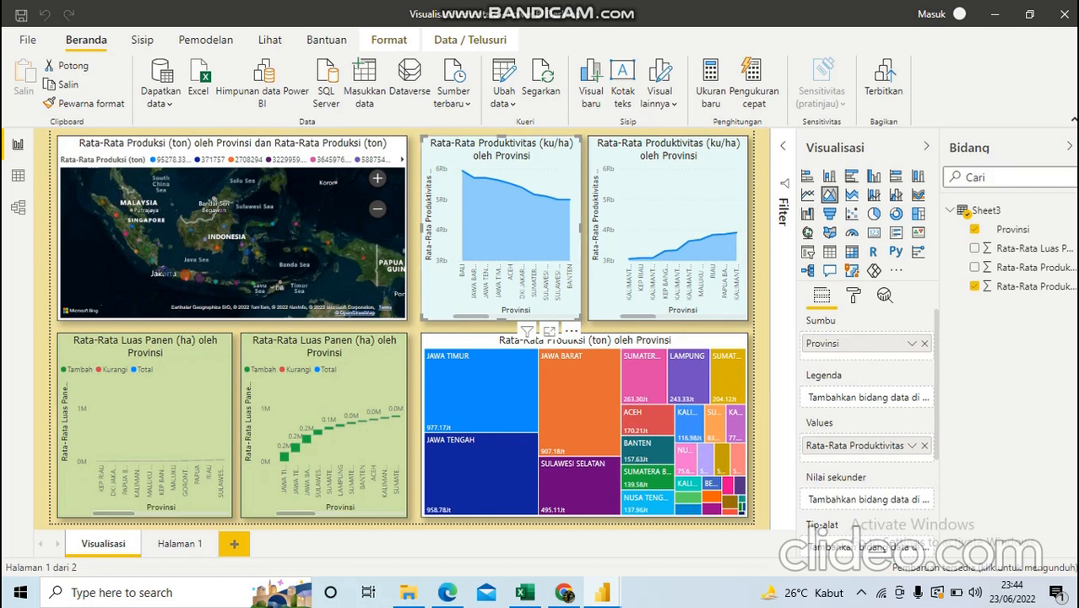
pyautogui.click(571, 331)
pyautogui.click(640, 369)
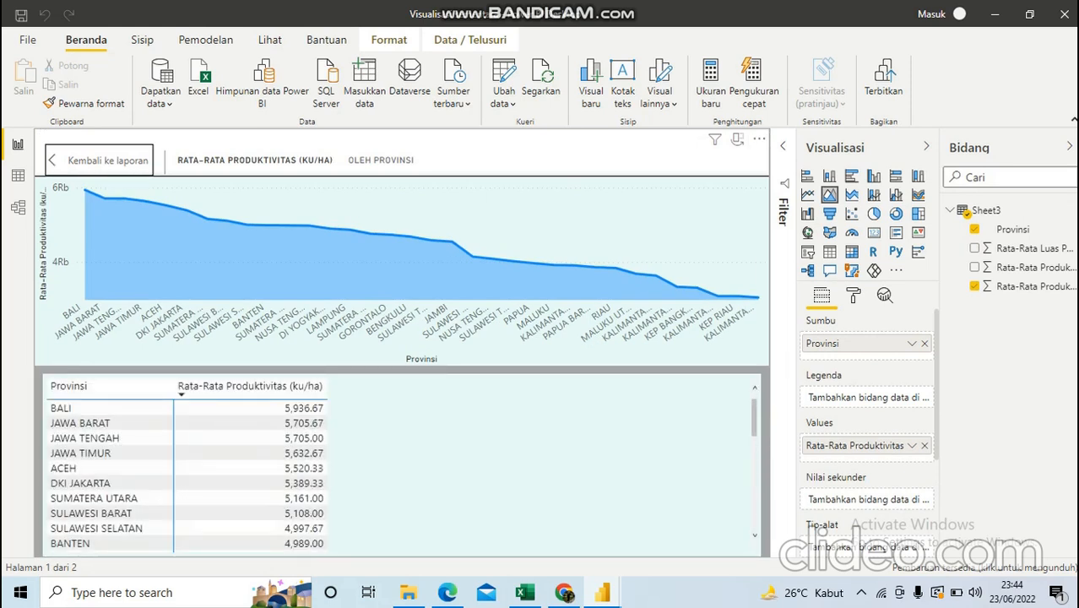
pyautogui.scroll(-7, 186, 473)
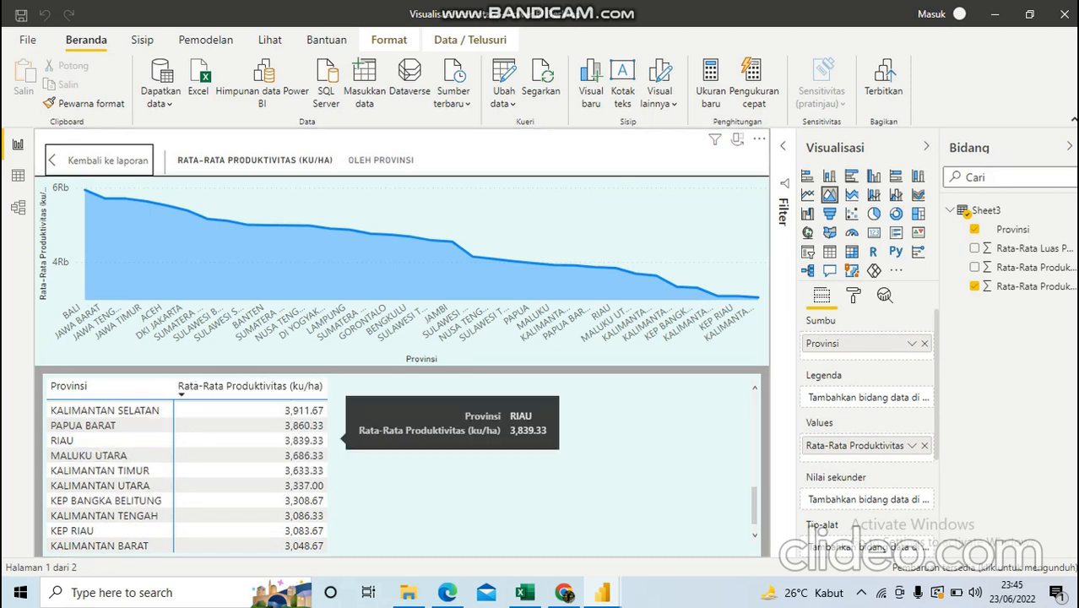
pyautogui.scroll(8, 186, 477)
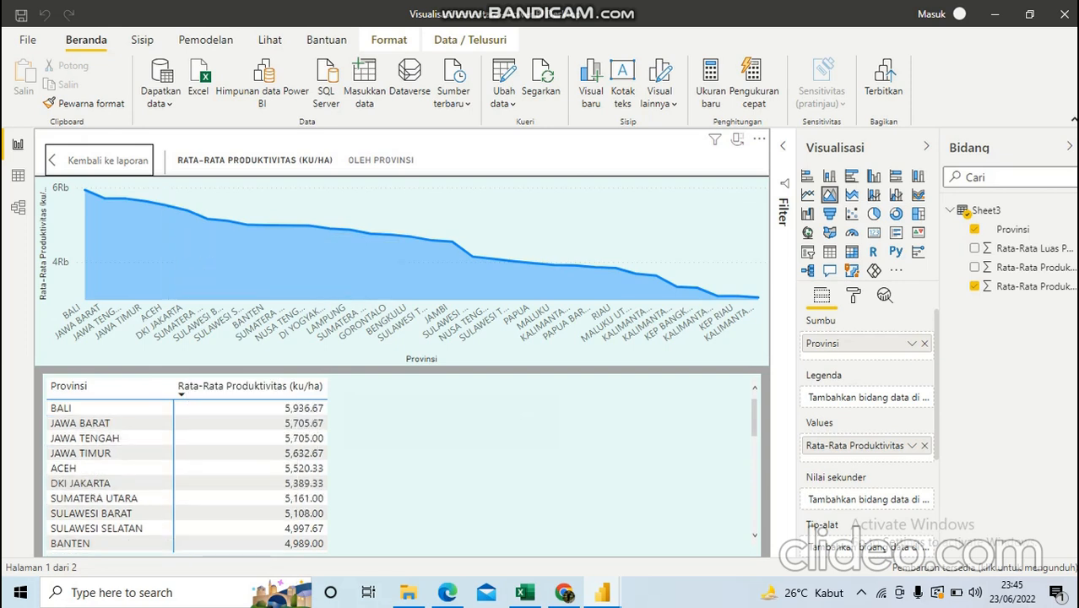
pyautogui.click(100, 160)
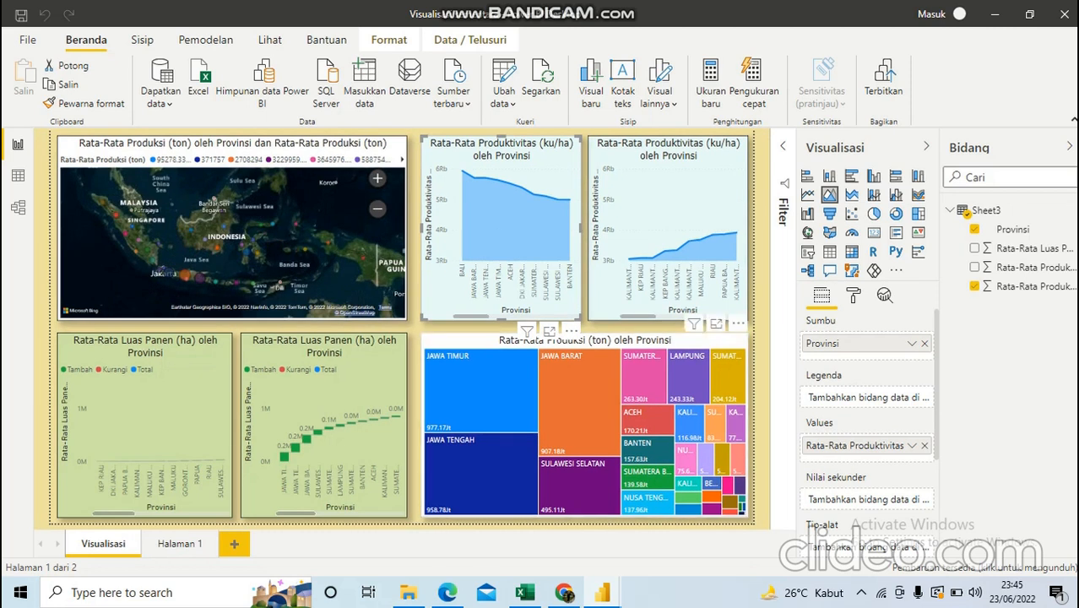
# Step: Show the Rata-Rata Produksi (ton) treemap as a table, examine the top provinces' average production, and return to the report
pyautogui.click(738, 323)
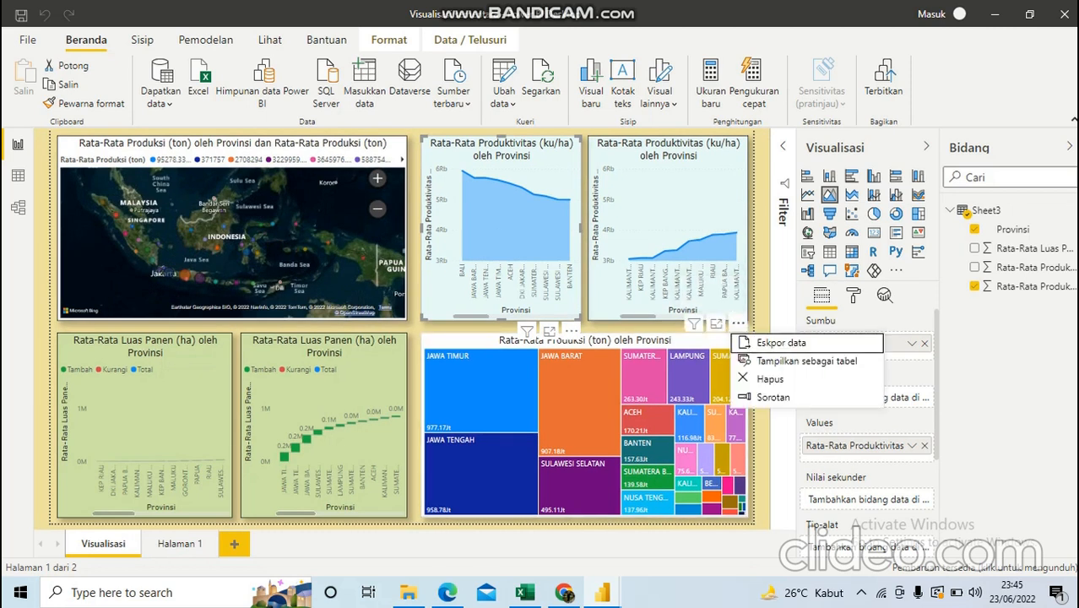
pyautogui.click(807, 361)
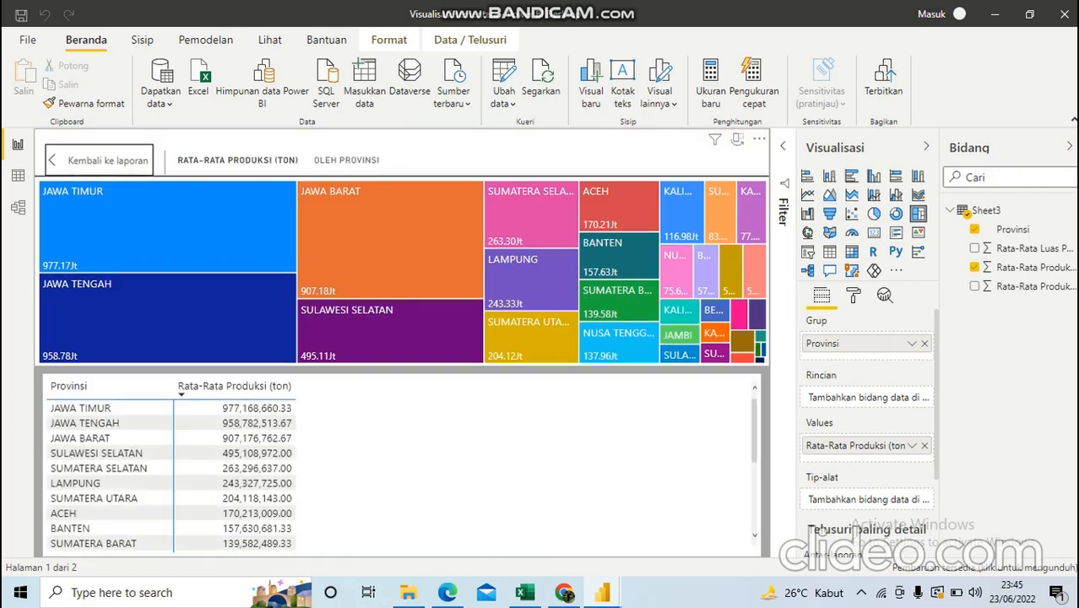
pyautogui.scroll(-2, 169, 473)
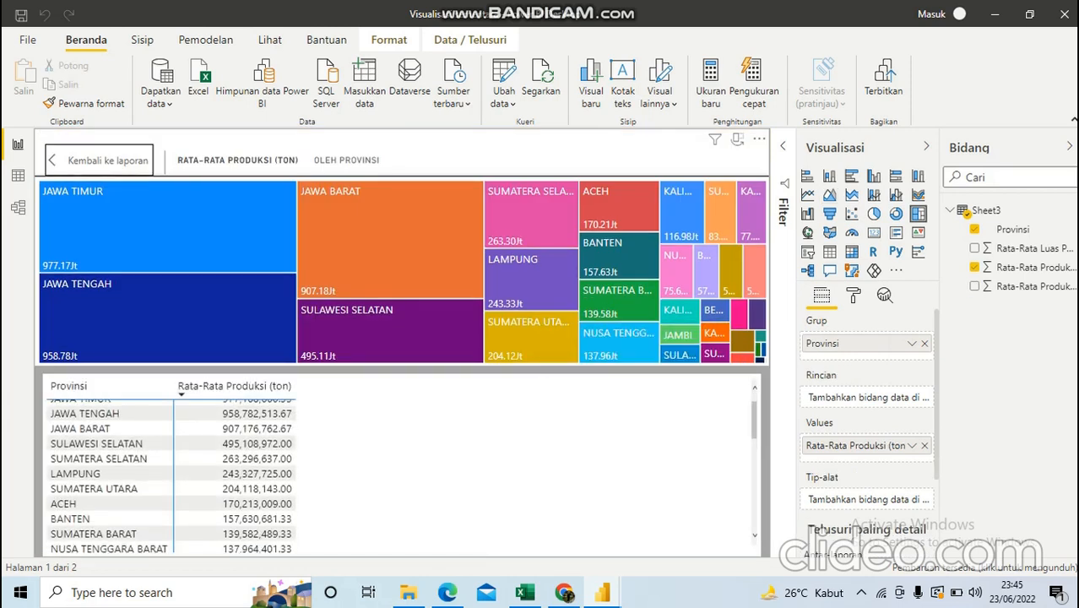
pyautogui.scroll(2, 169, 473)
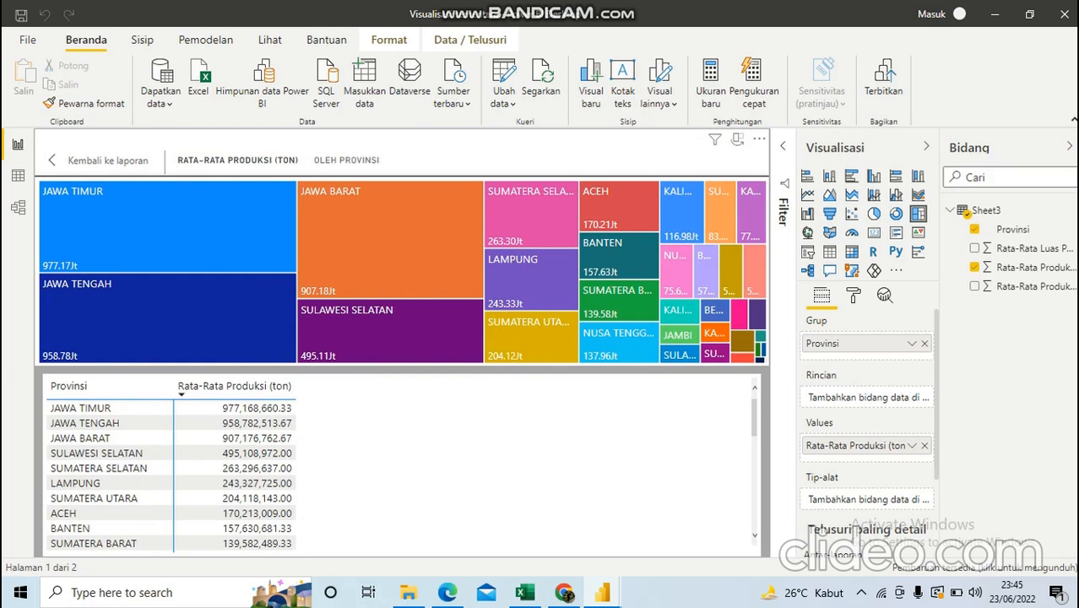
pyautogui.click(99, 160)
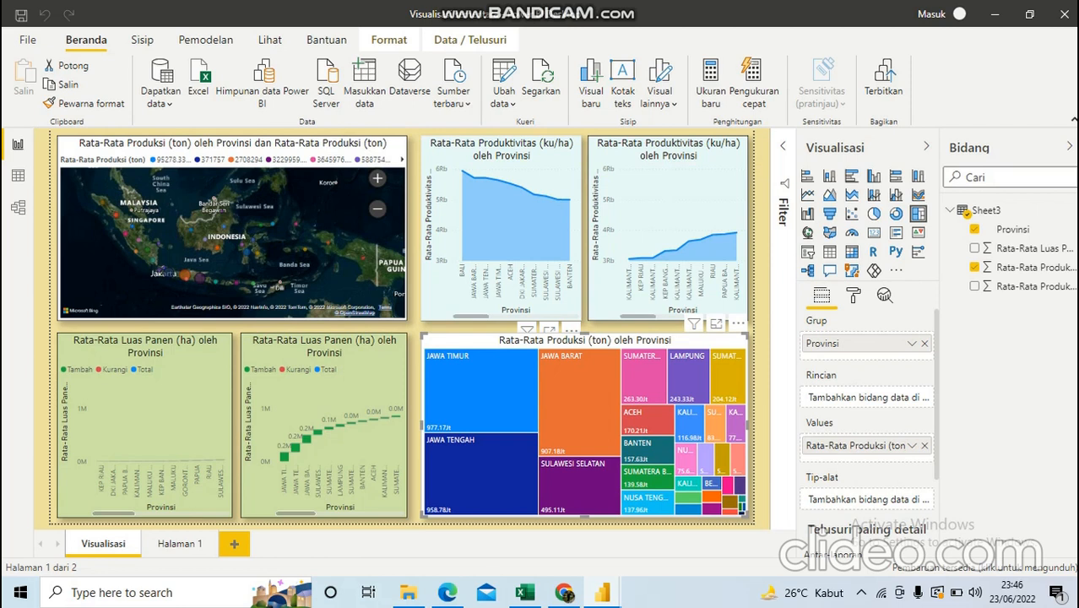
pyautogui.moveTo(471, 317)
pyautogui.mouseDown()
pyautogui.moveTo(482, 317)
pyautogui.moveTo(472, 317)
pyautogui.mouseUp()
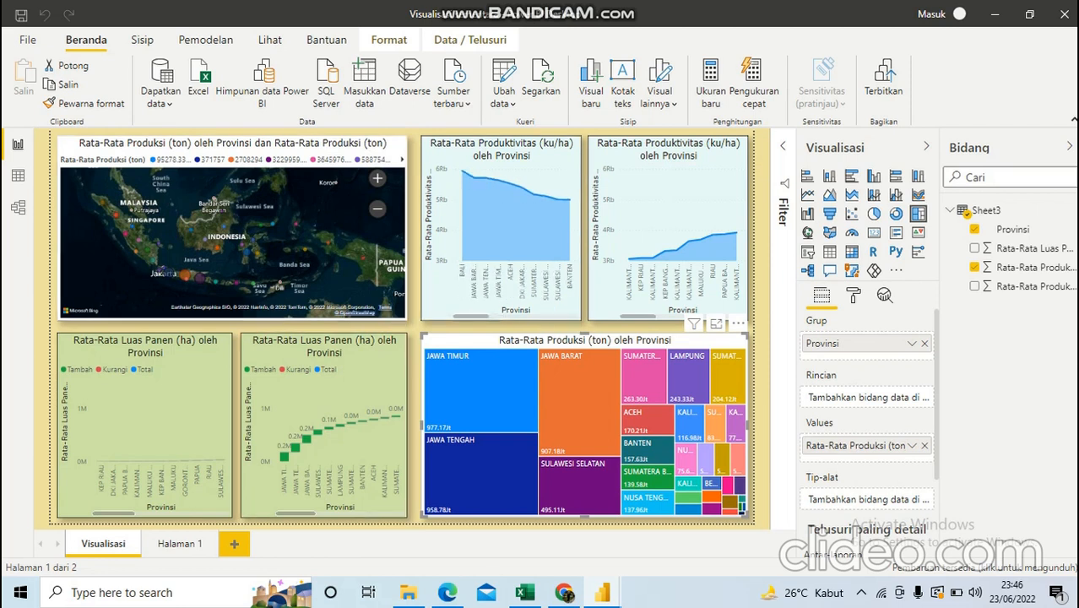